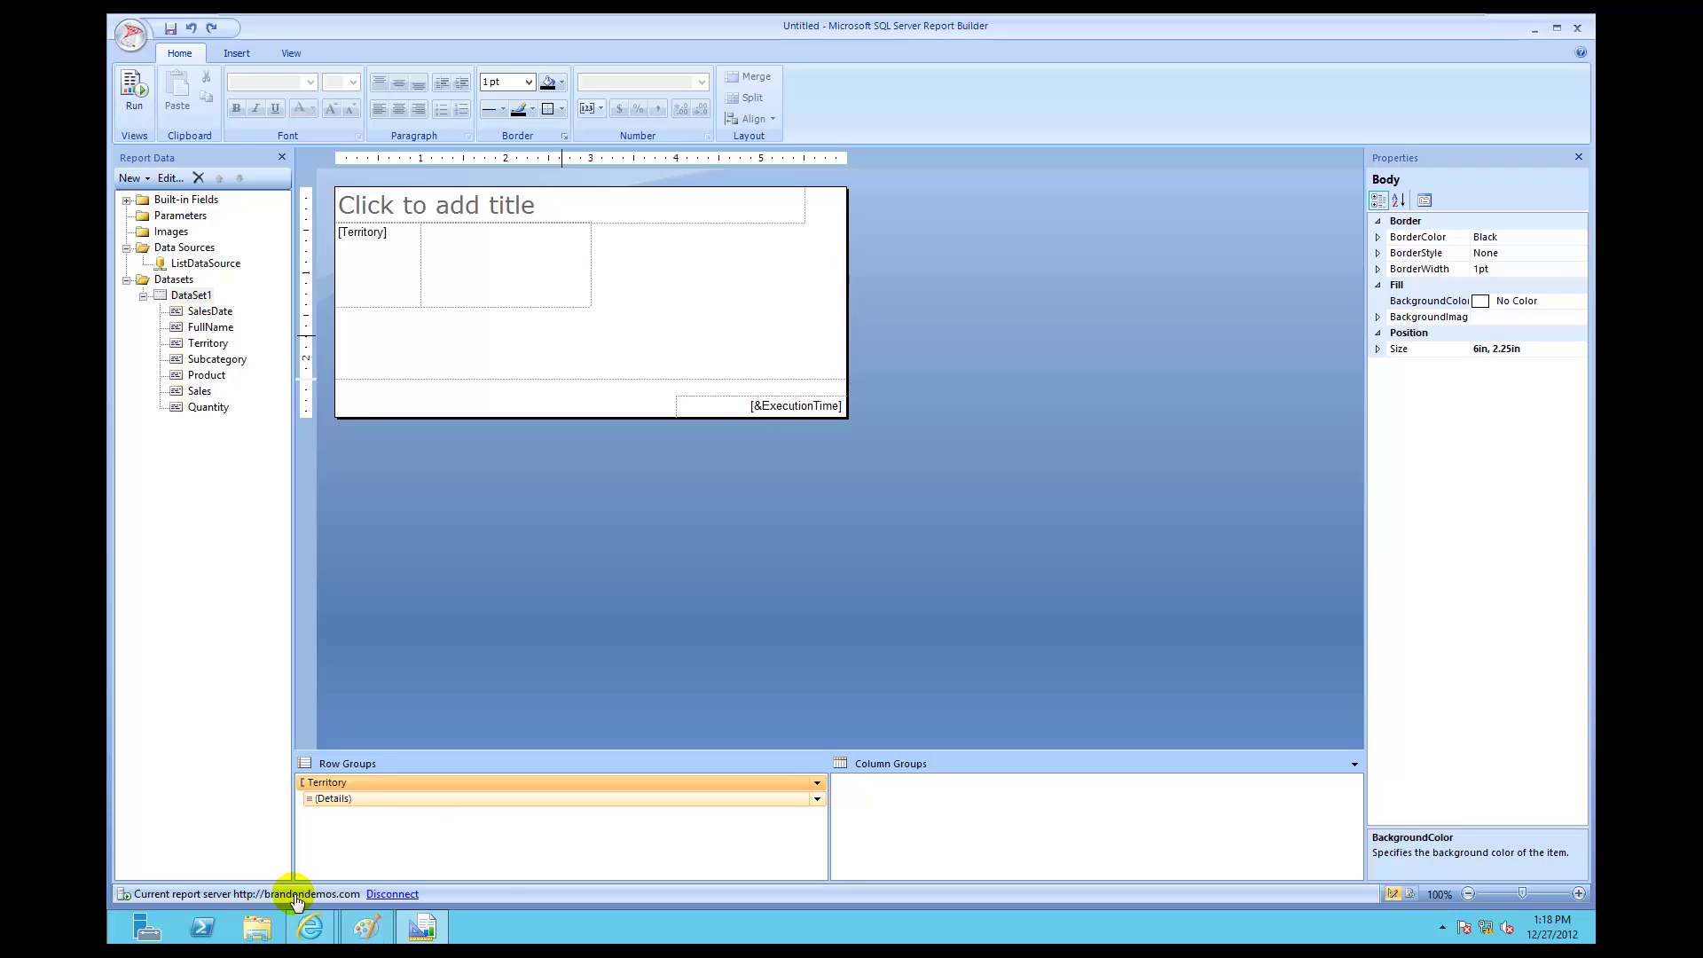
Step: Look up the instruction for deleting the Territory column in the browser tutorial, then return to Report Builder
click(310, 927)
click(407, 844)
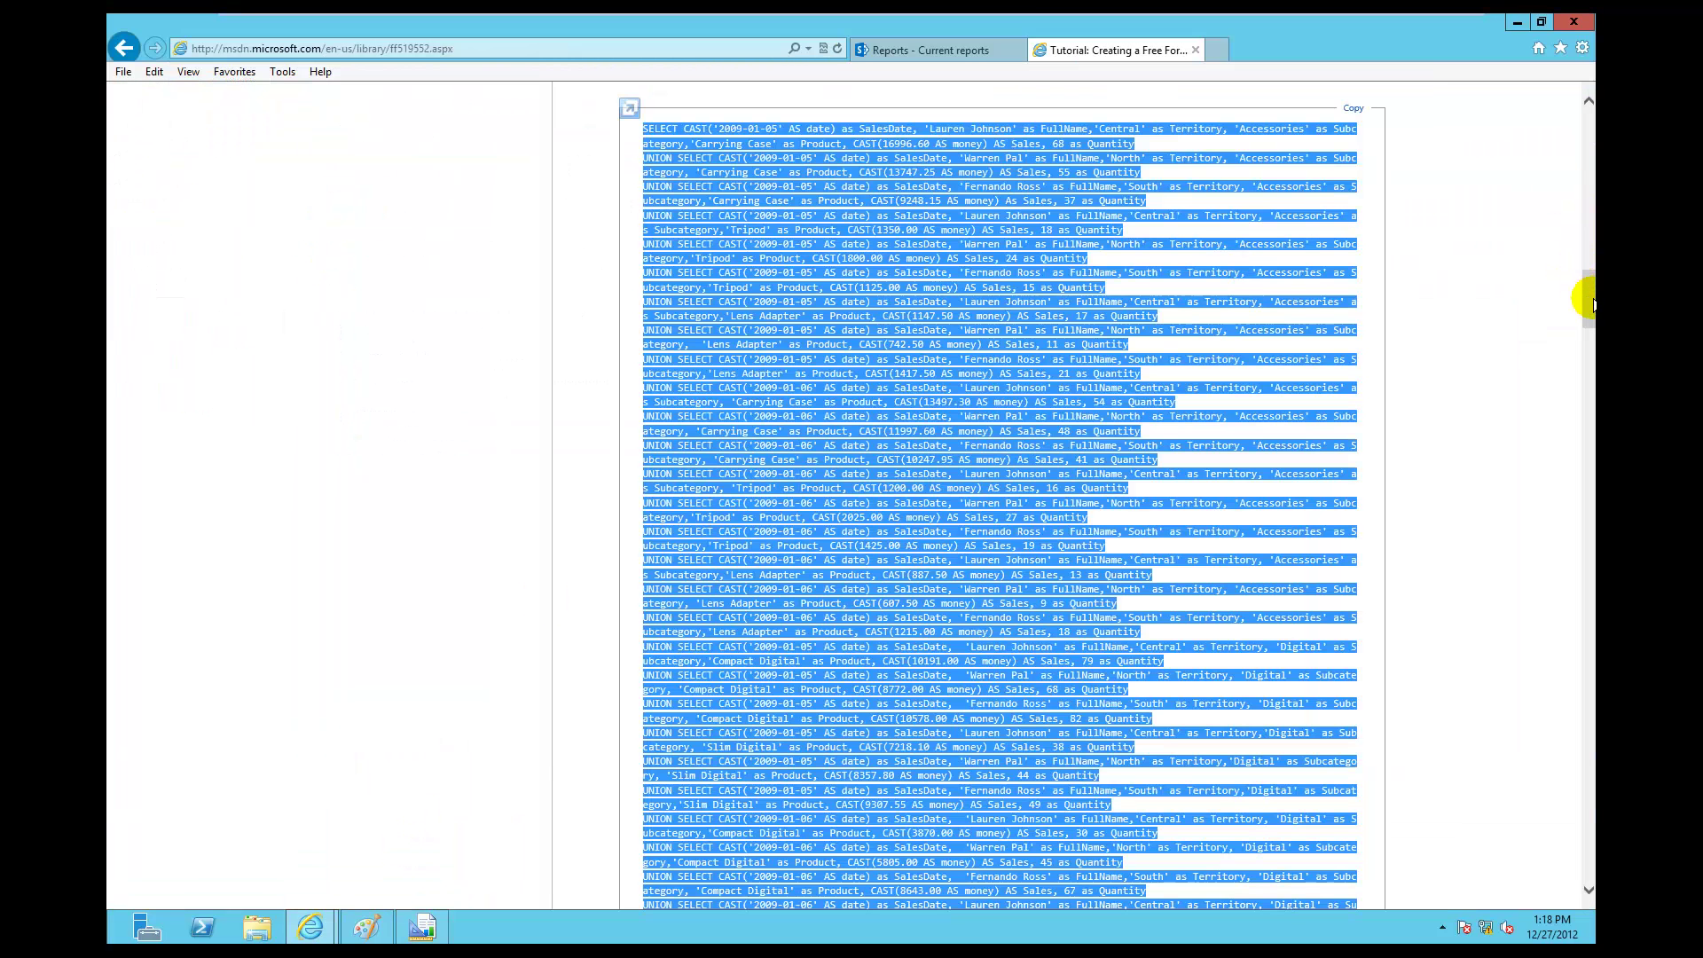
drag(1589, 296, 1573, 410)
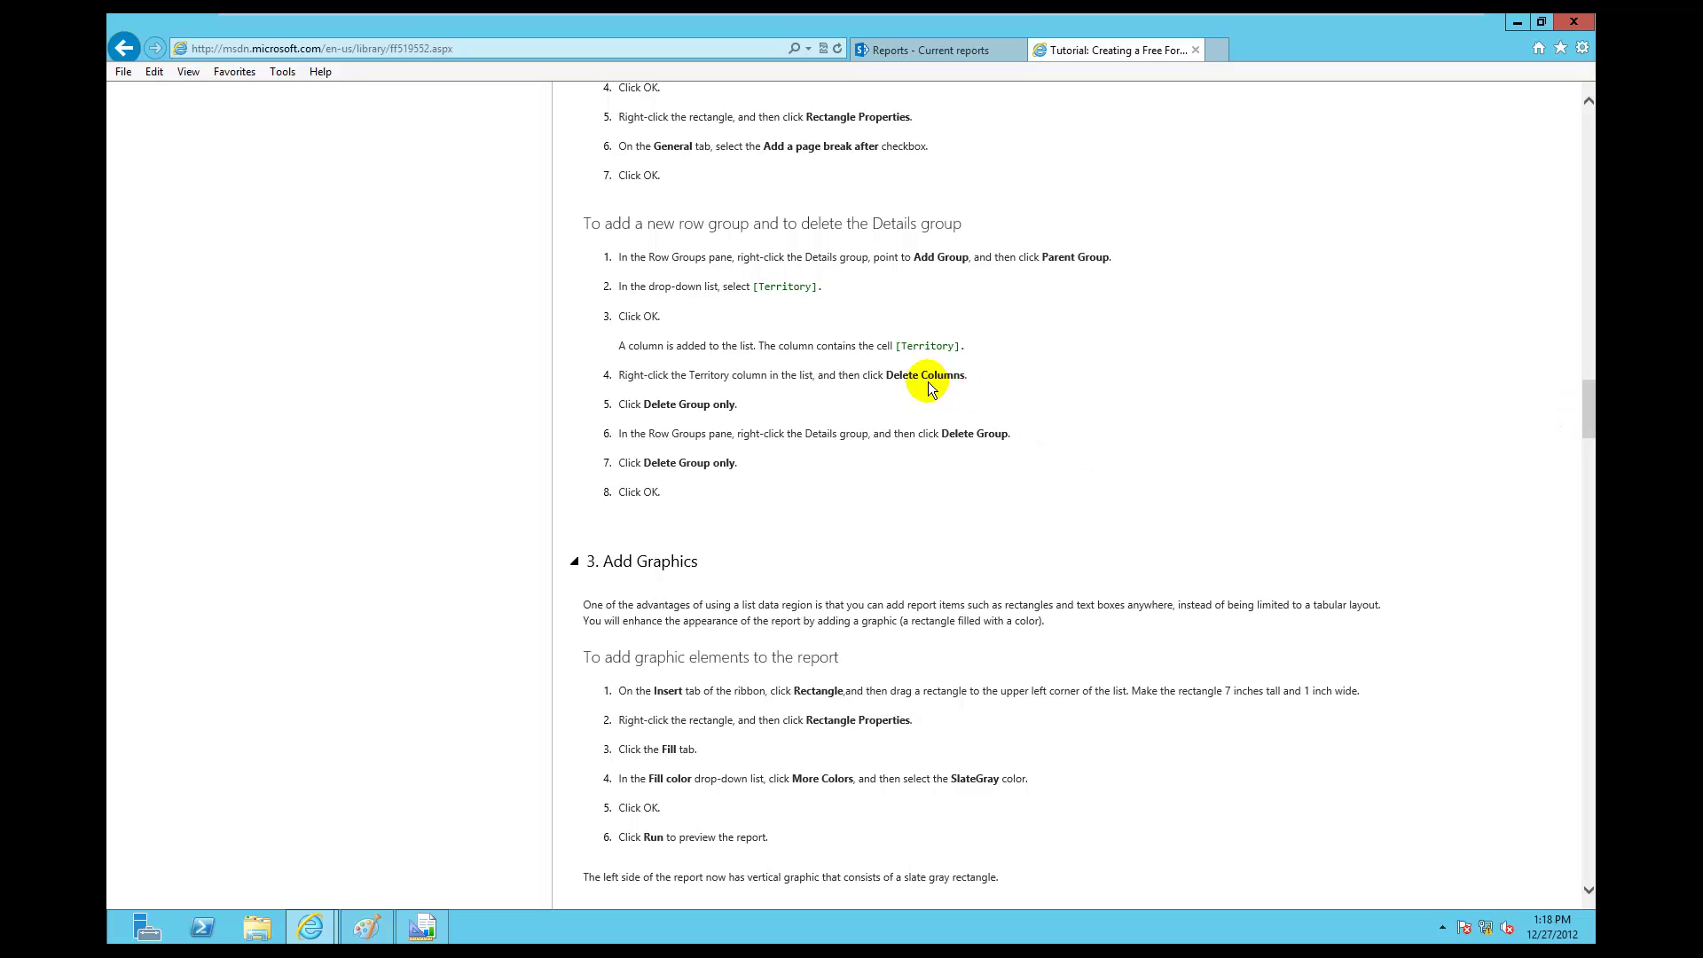
drag(966, 377, 611, 387)
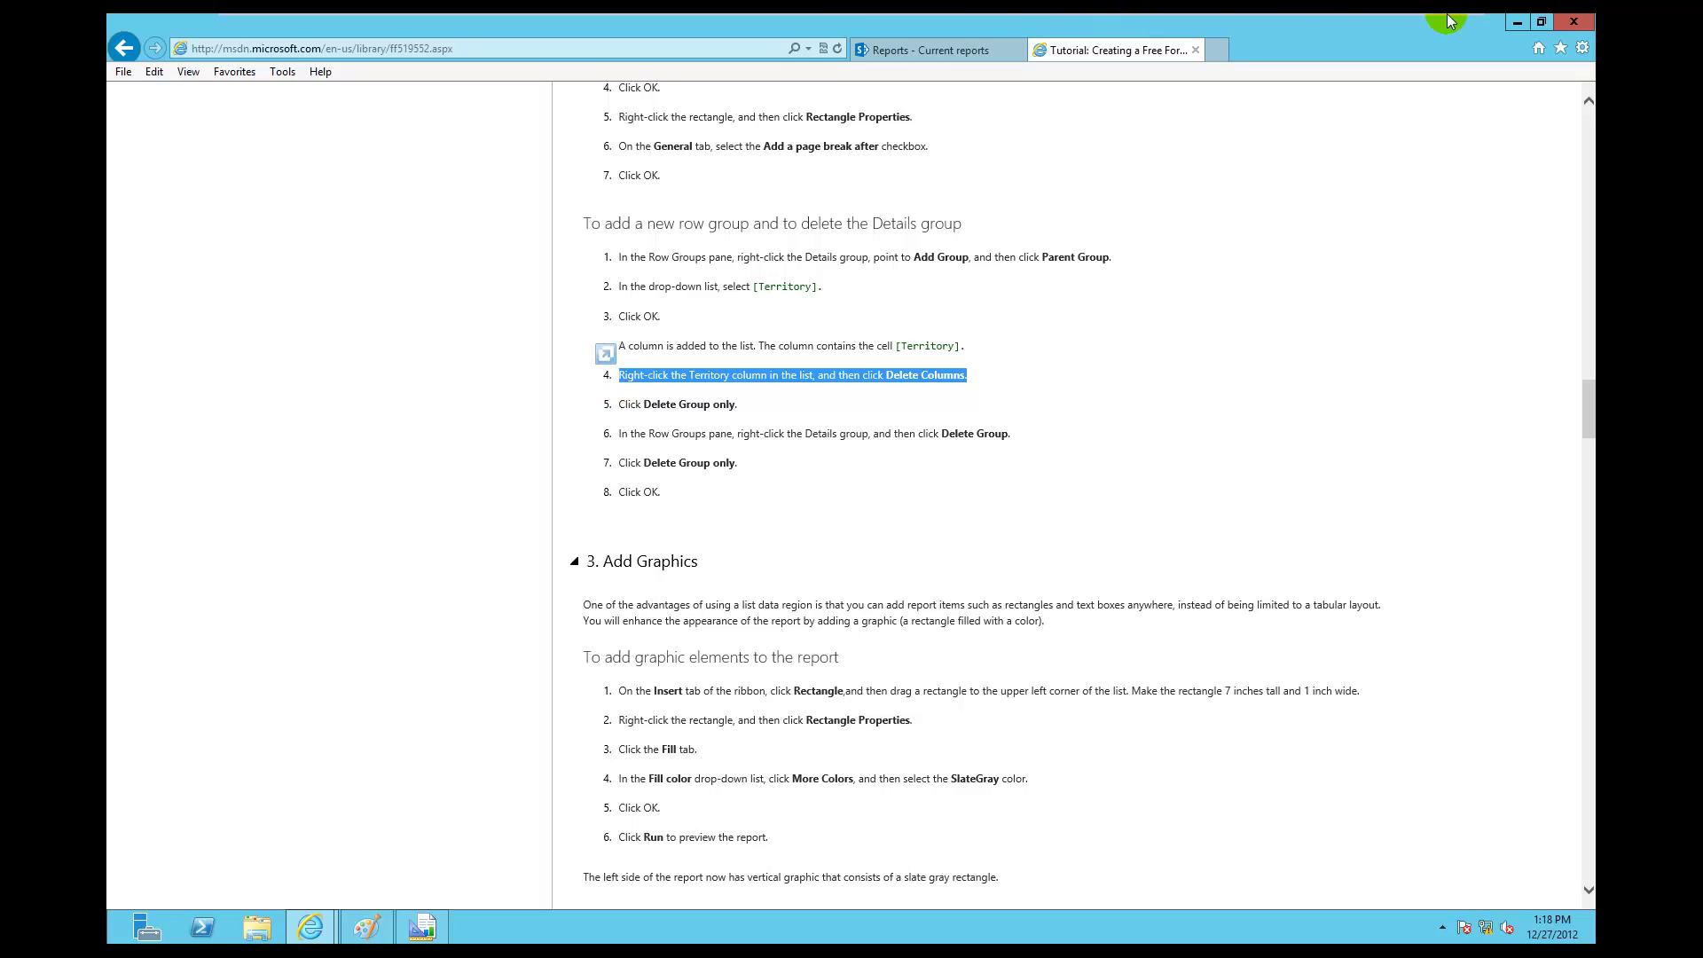
click(1519, 23)
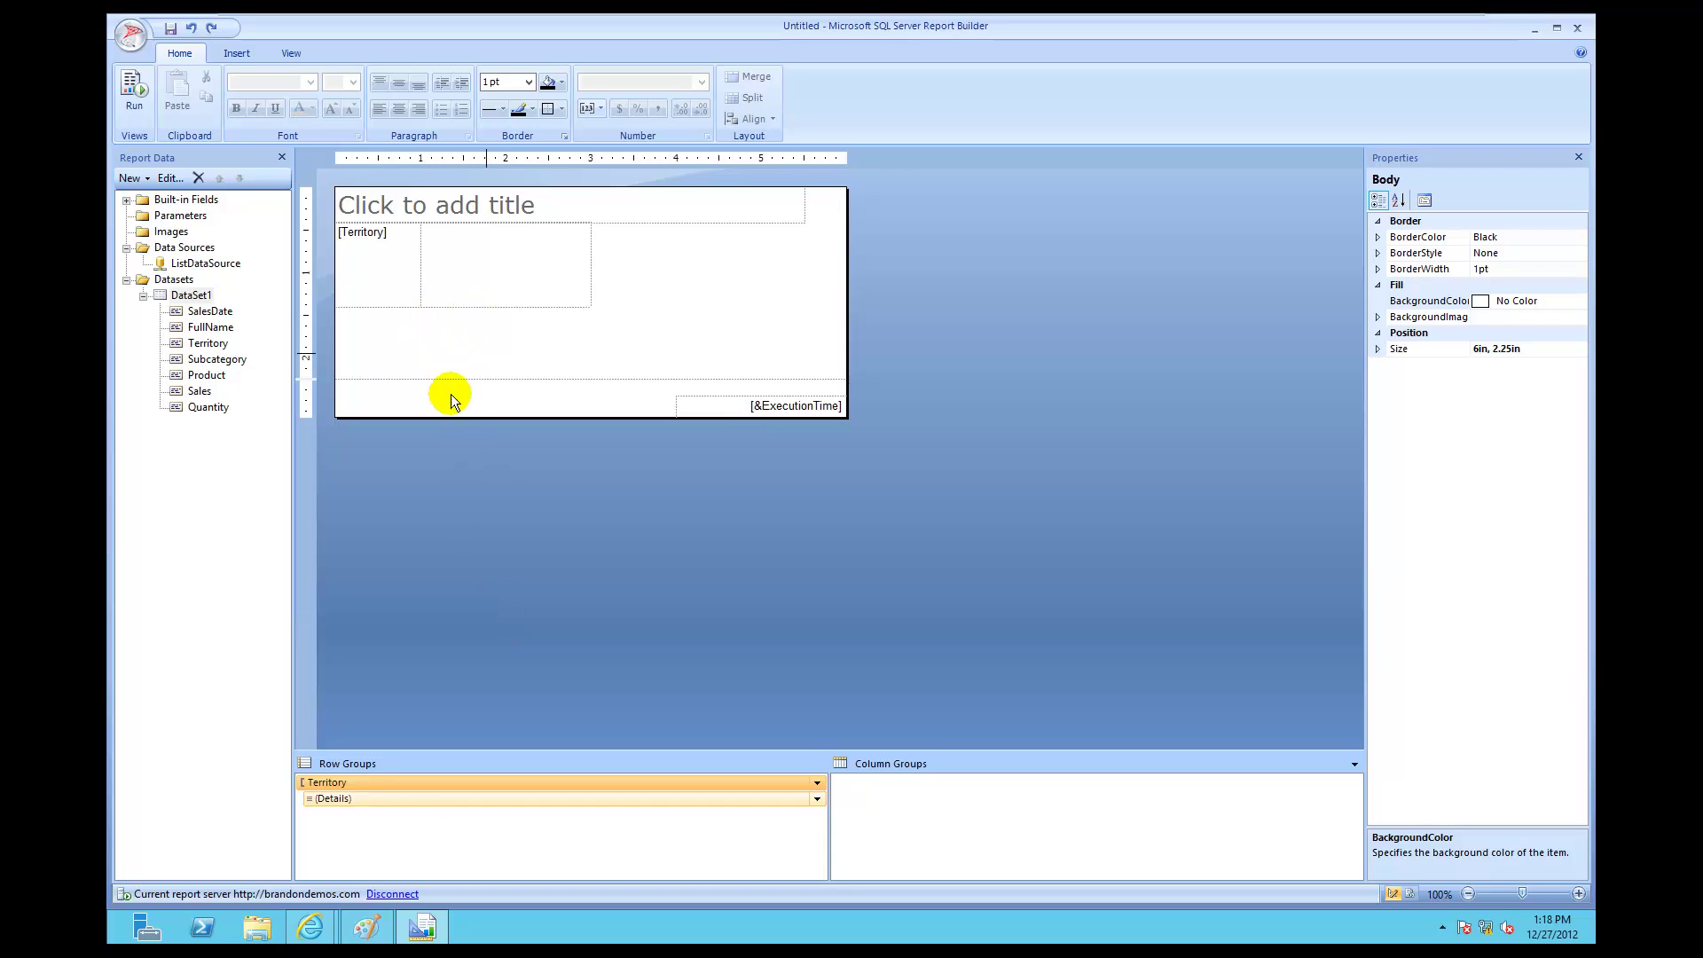
Step: Delete the Territory column from the list with the Delete columns only option, checking the matching instruction in the tutorial
click(390, 287)
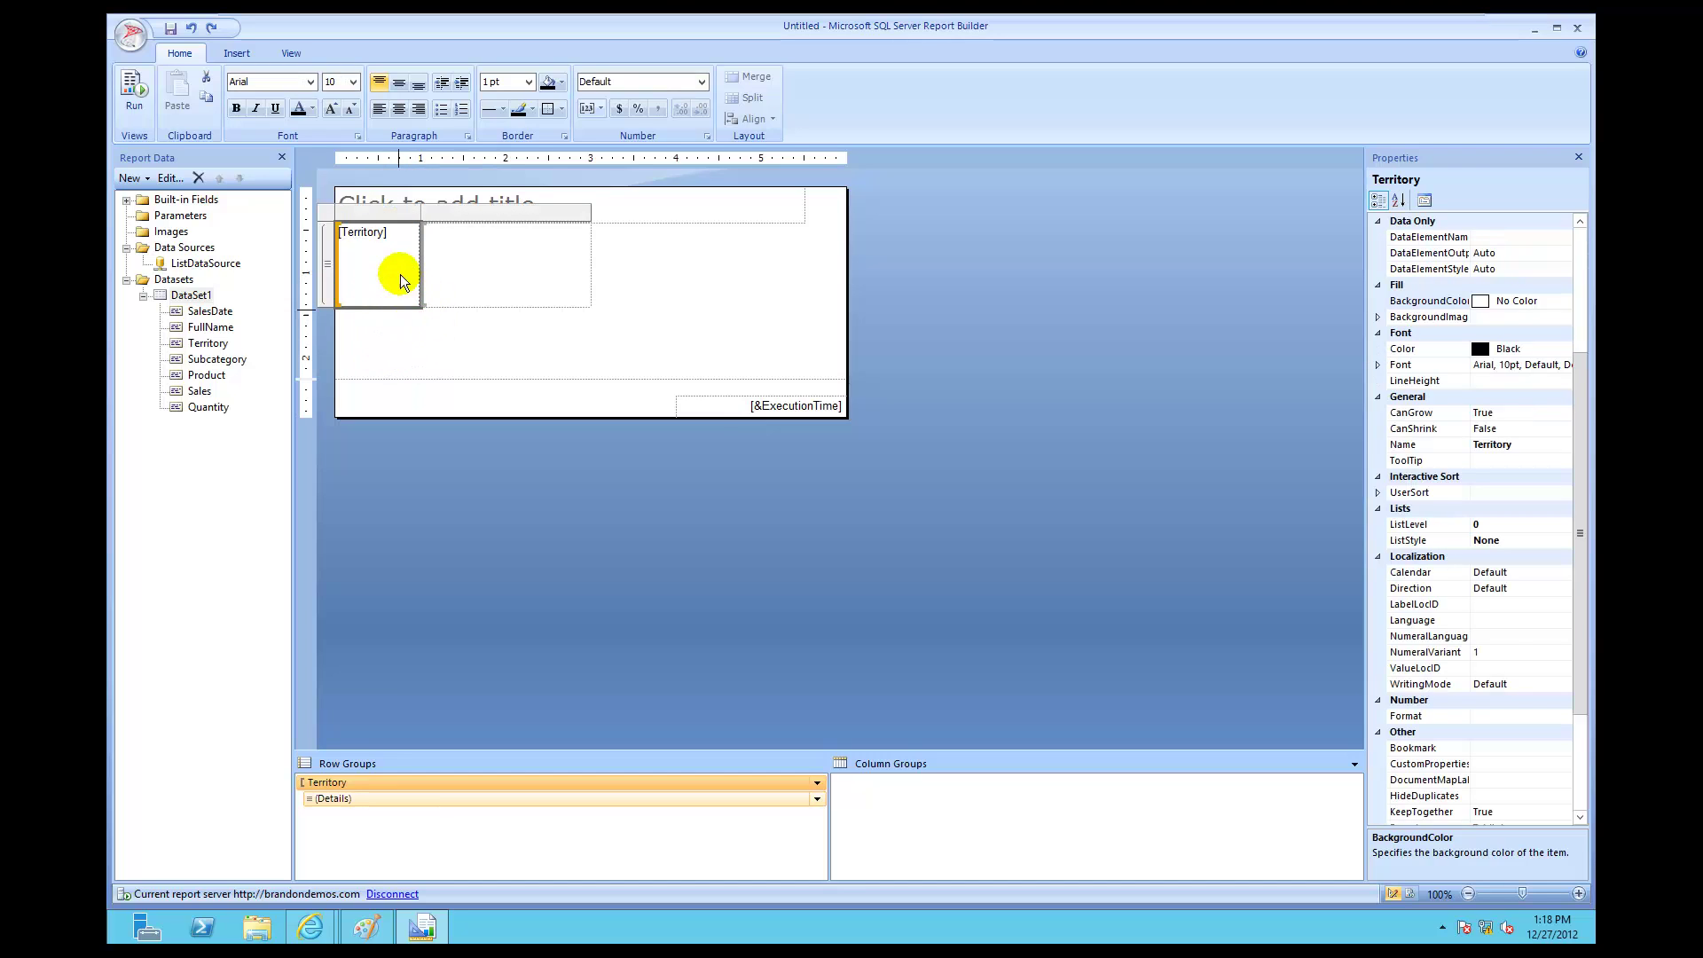
right_click(370, 215)
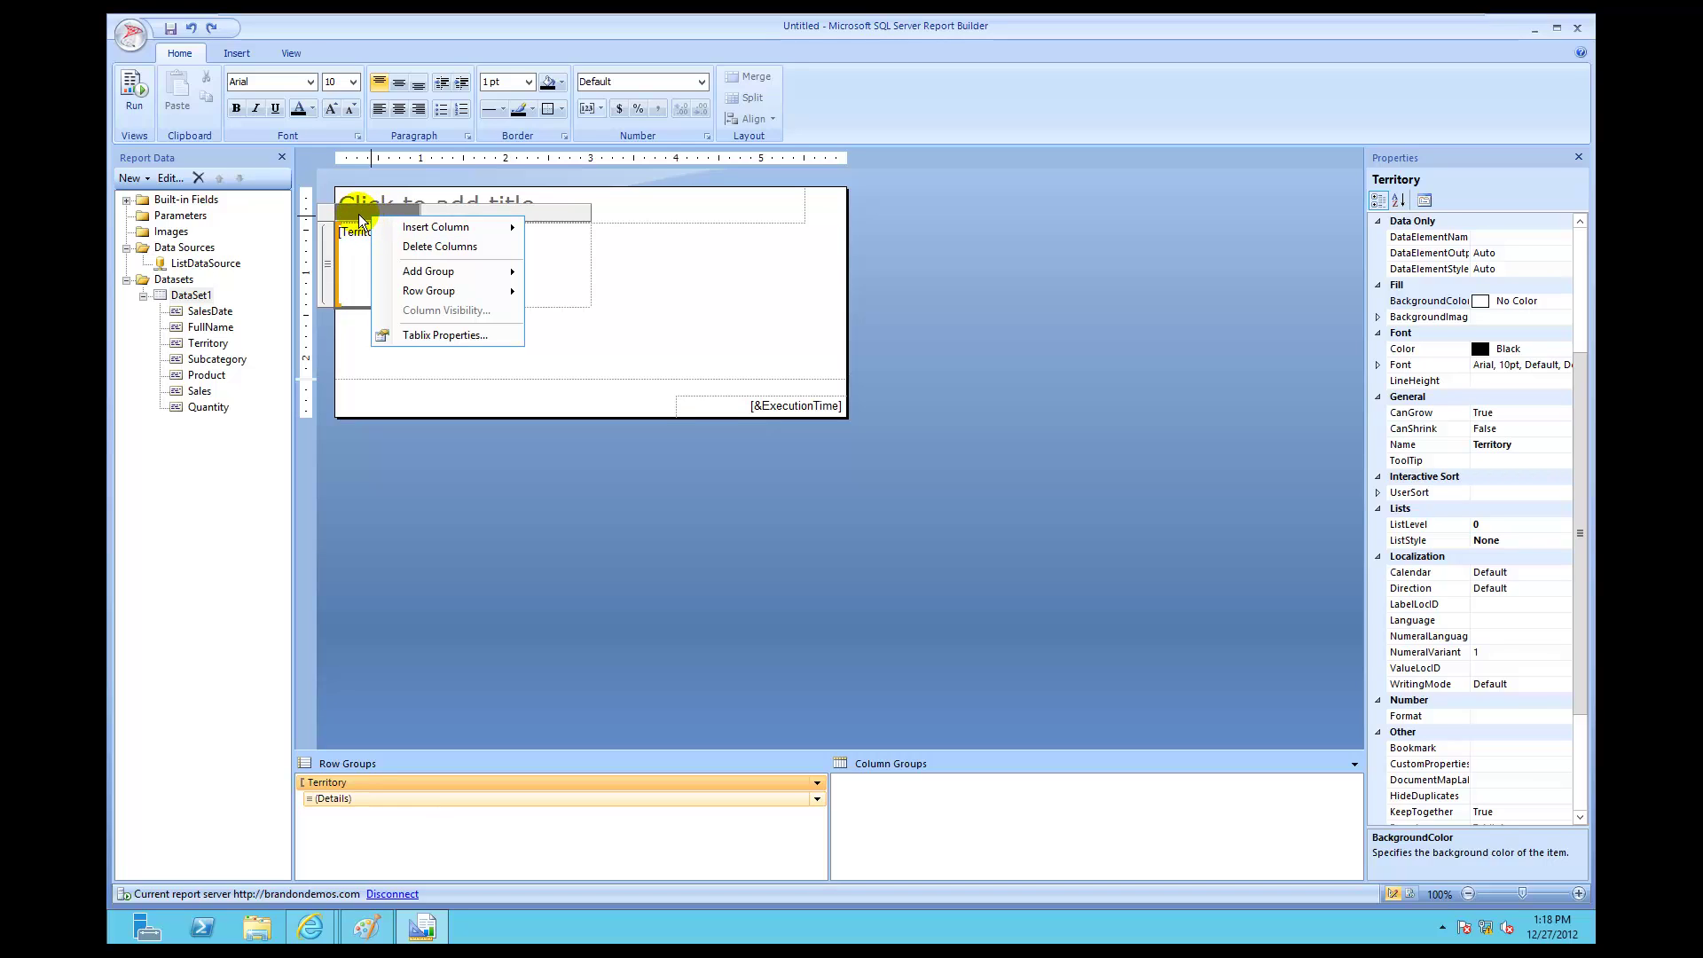
click(410, 248)
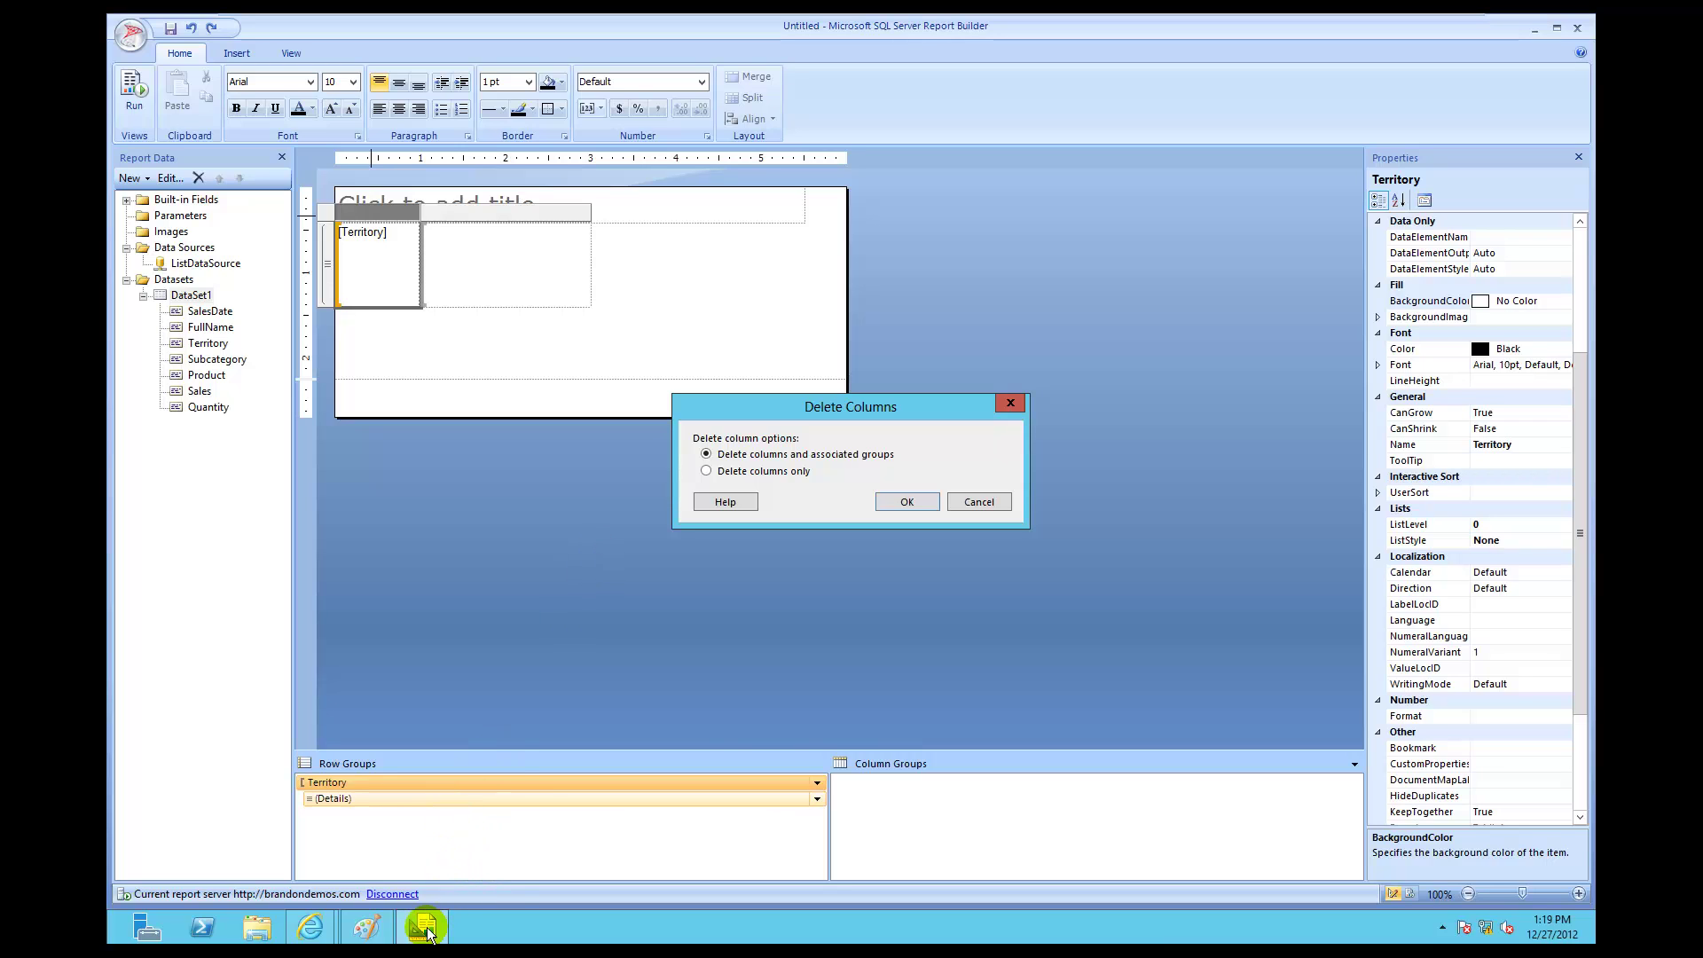
mouse_move(314, 942)
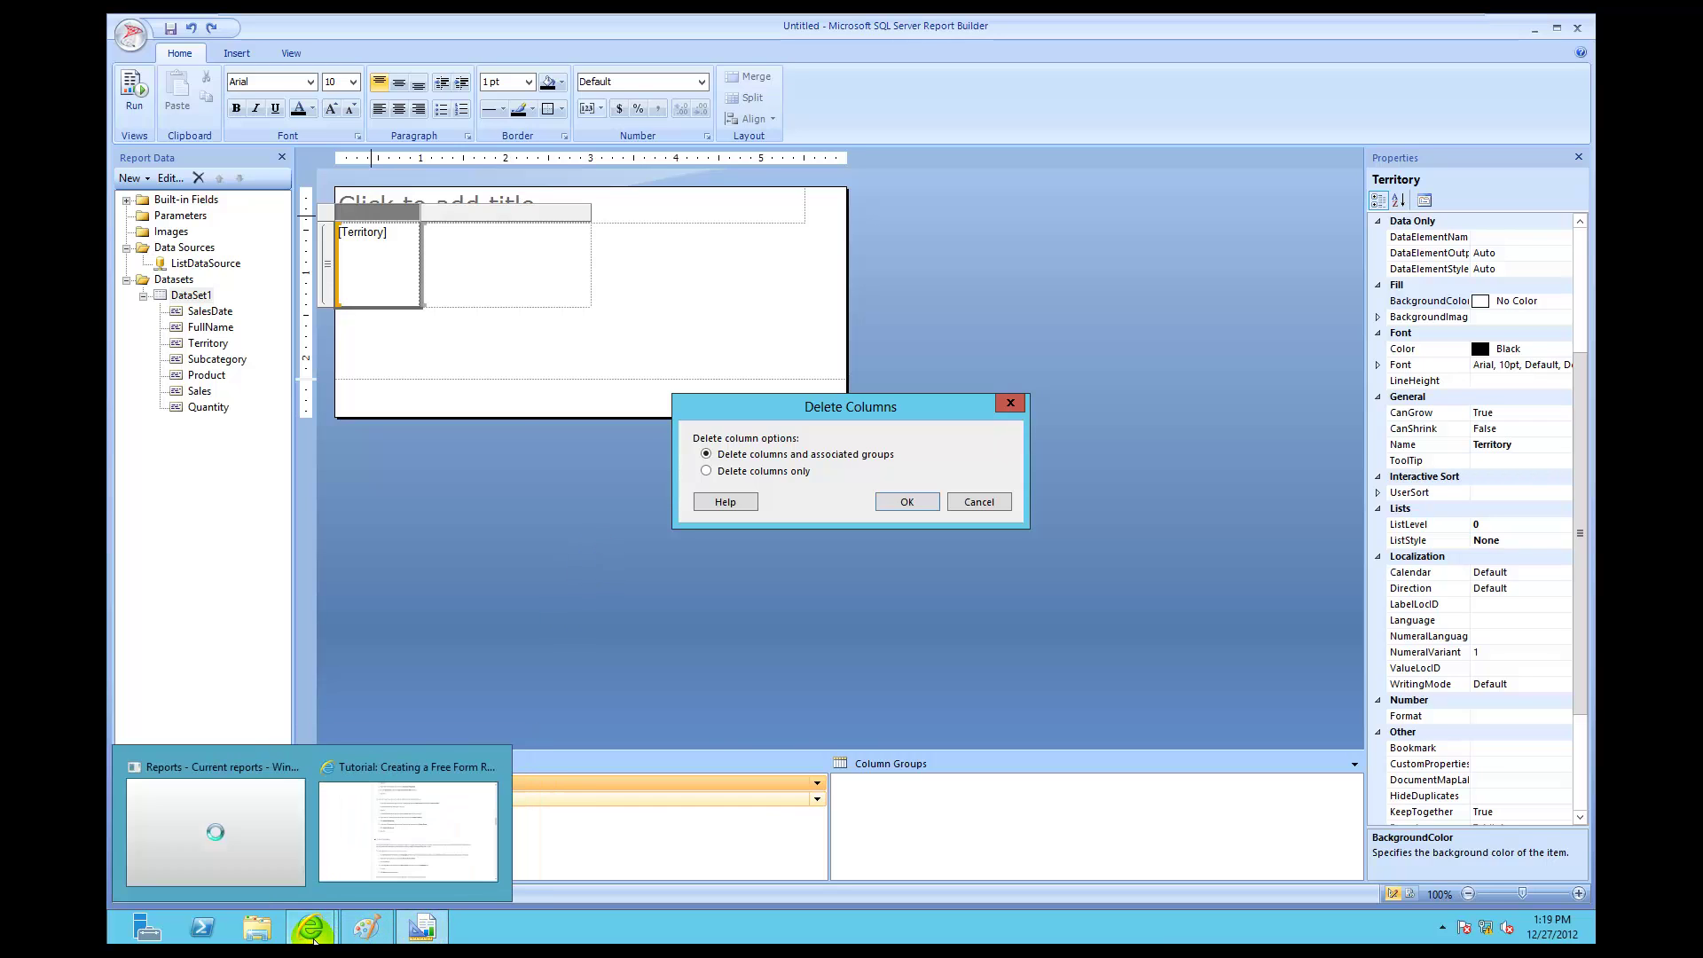
click(429, 839)
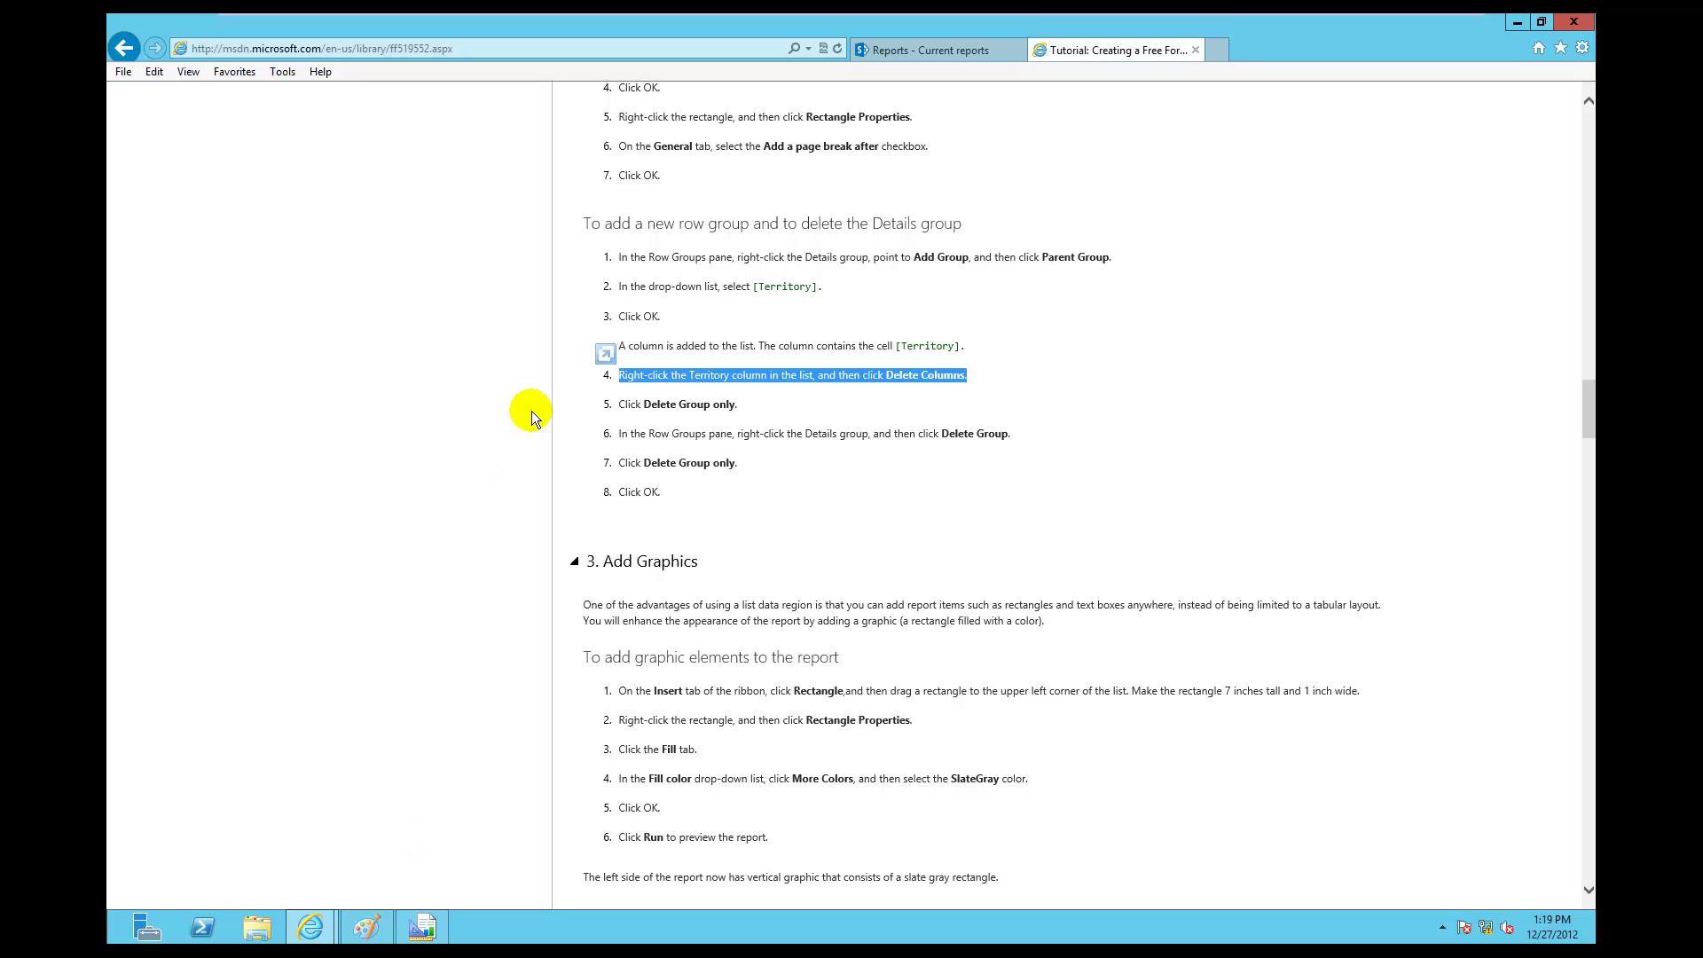
click(755, 409)
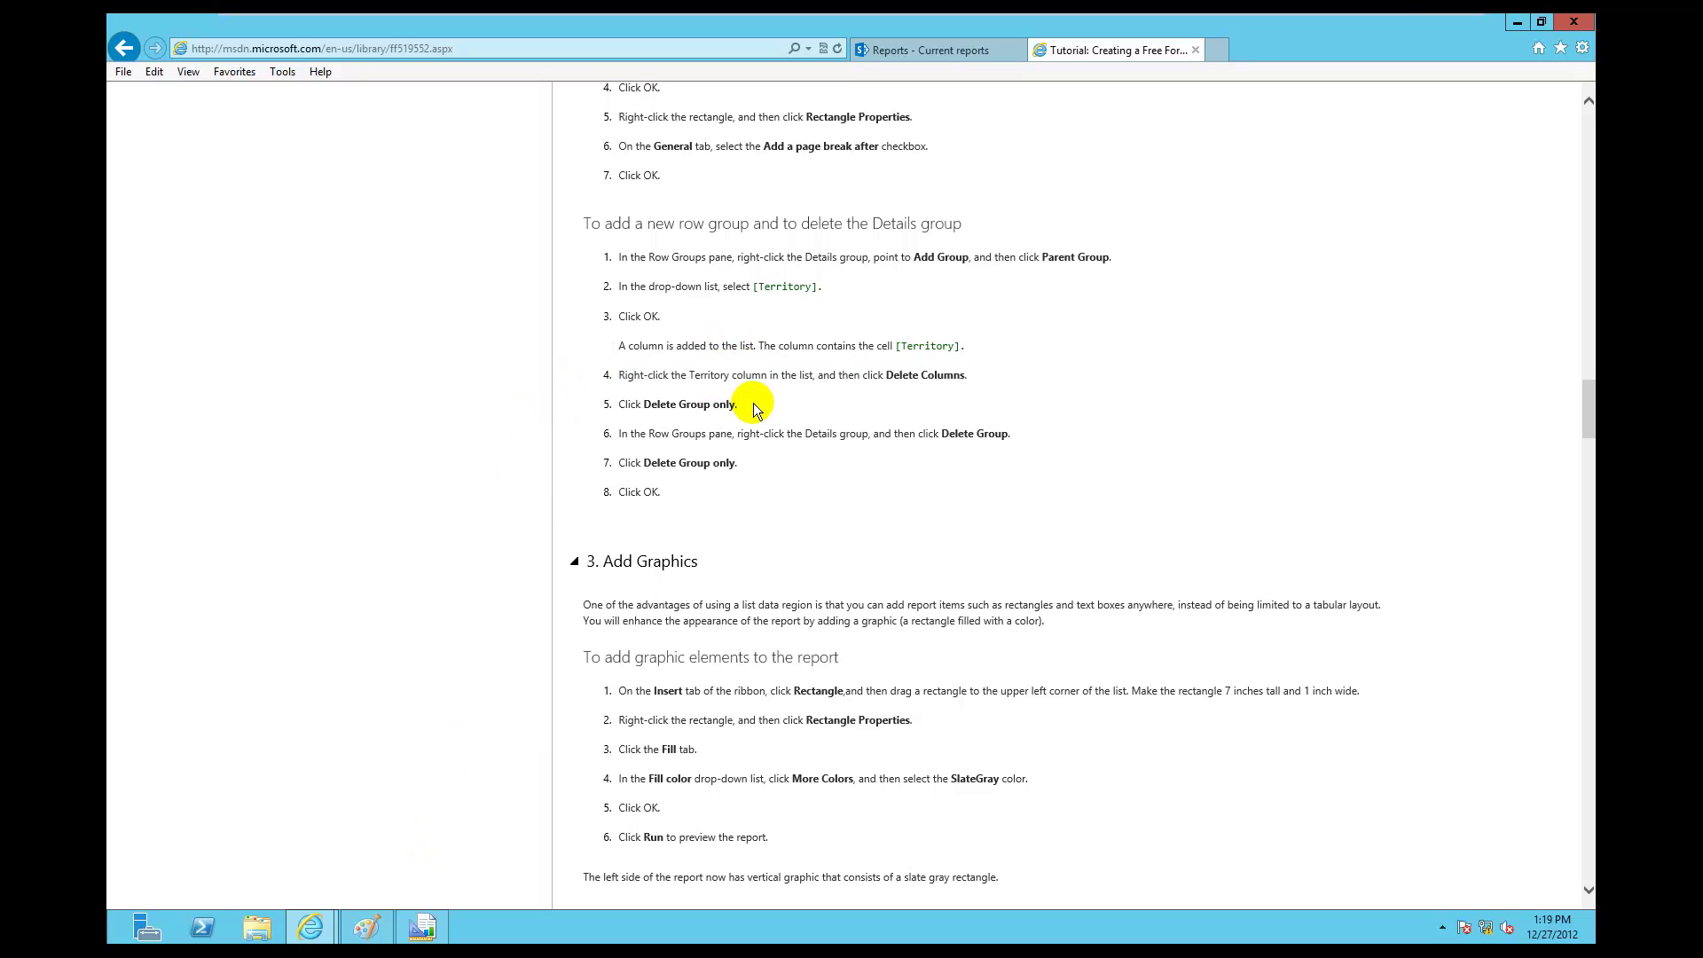
drag(755, 410, 616, 409)
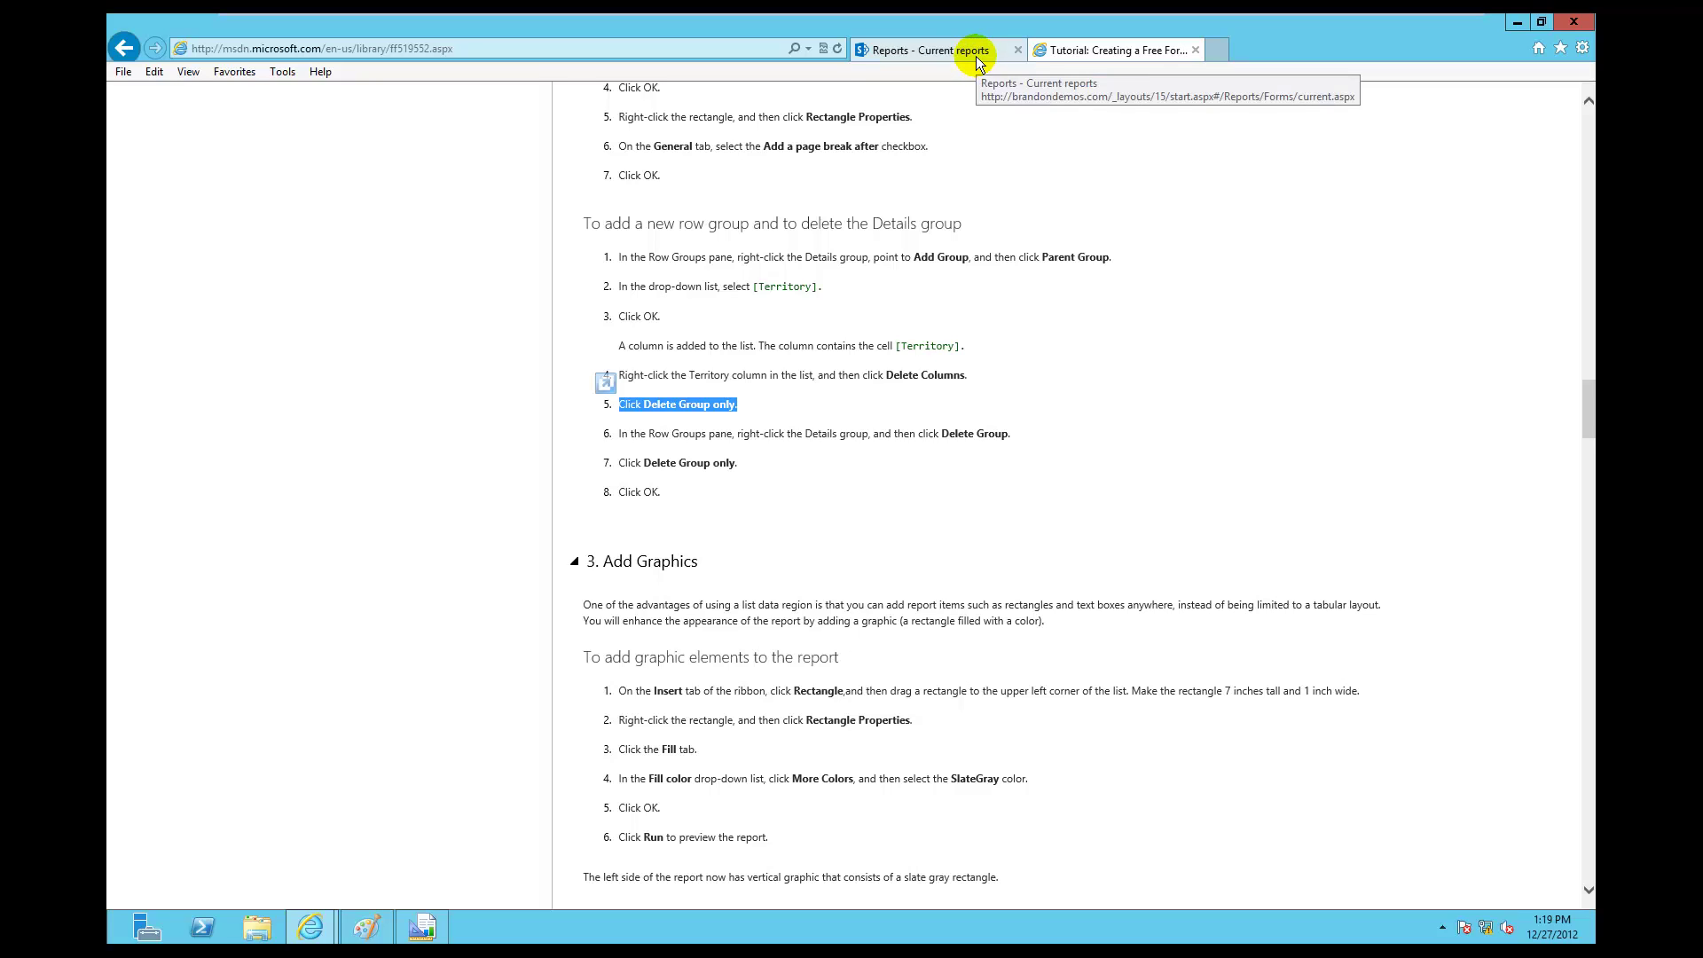
click(1517, 22)
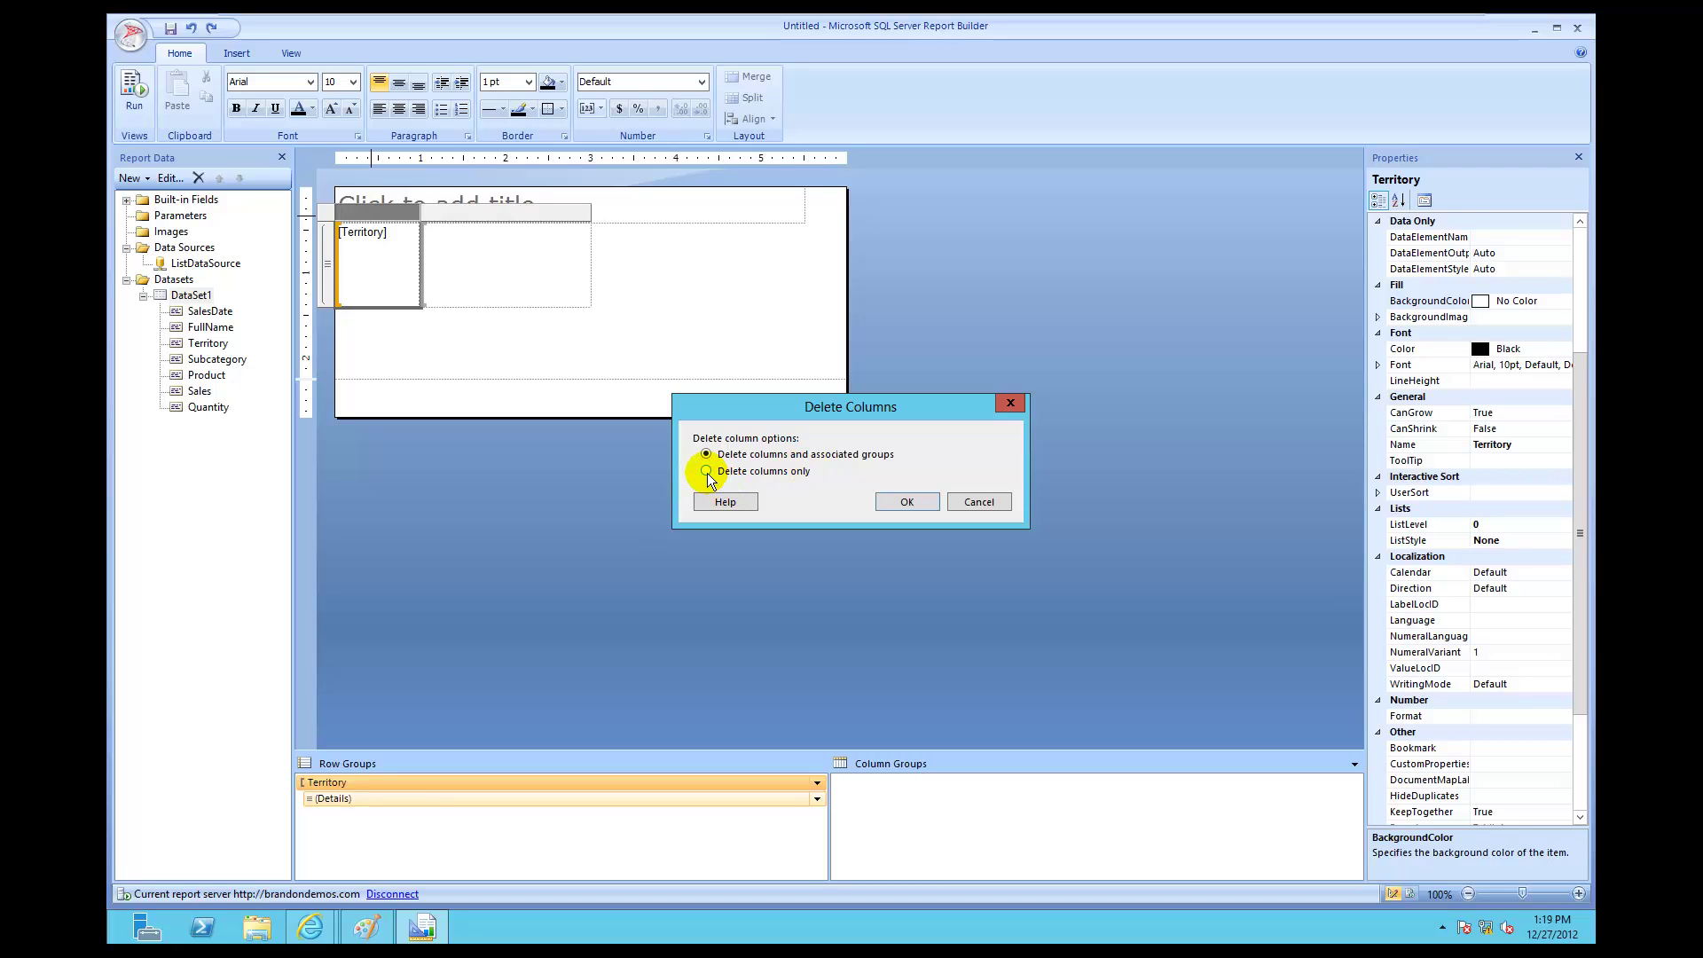
click(907, 502)
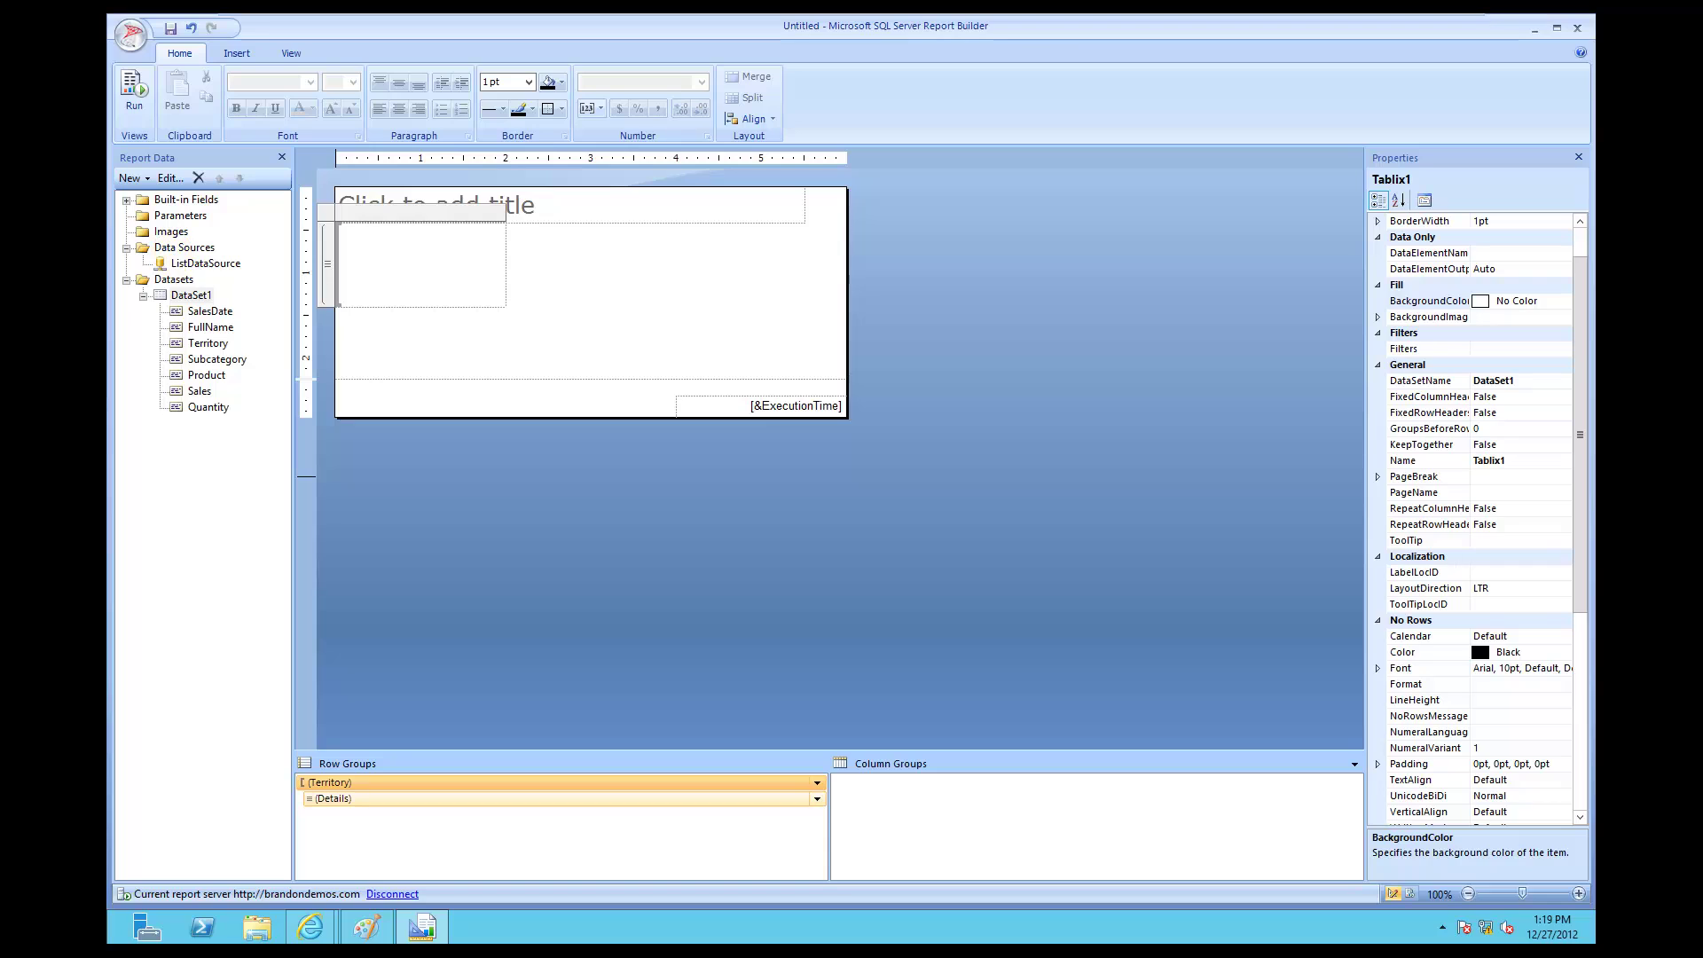
Step: Run the report and page forward through a dozen or so pages of the preview
click(138, 87)
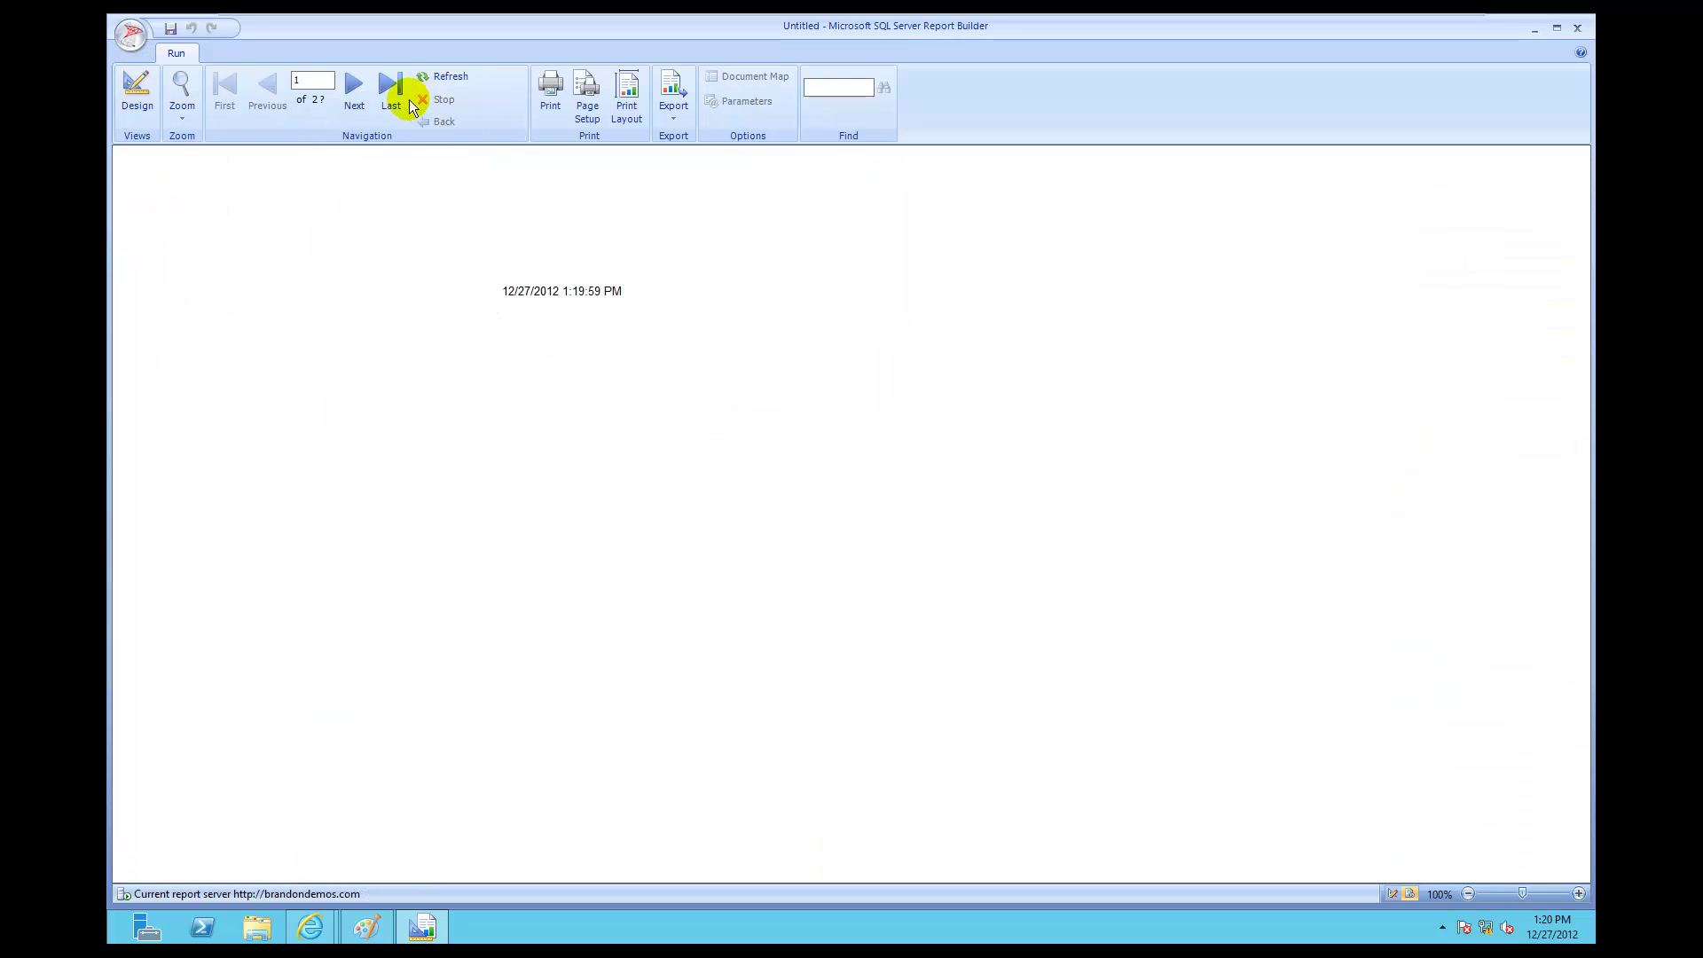
click(358, 89)
click(358, 90)
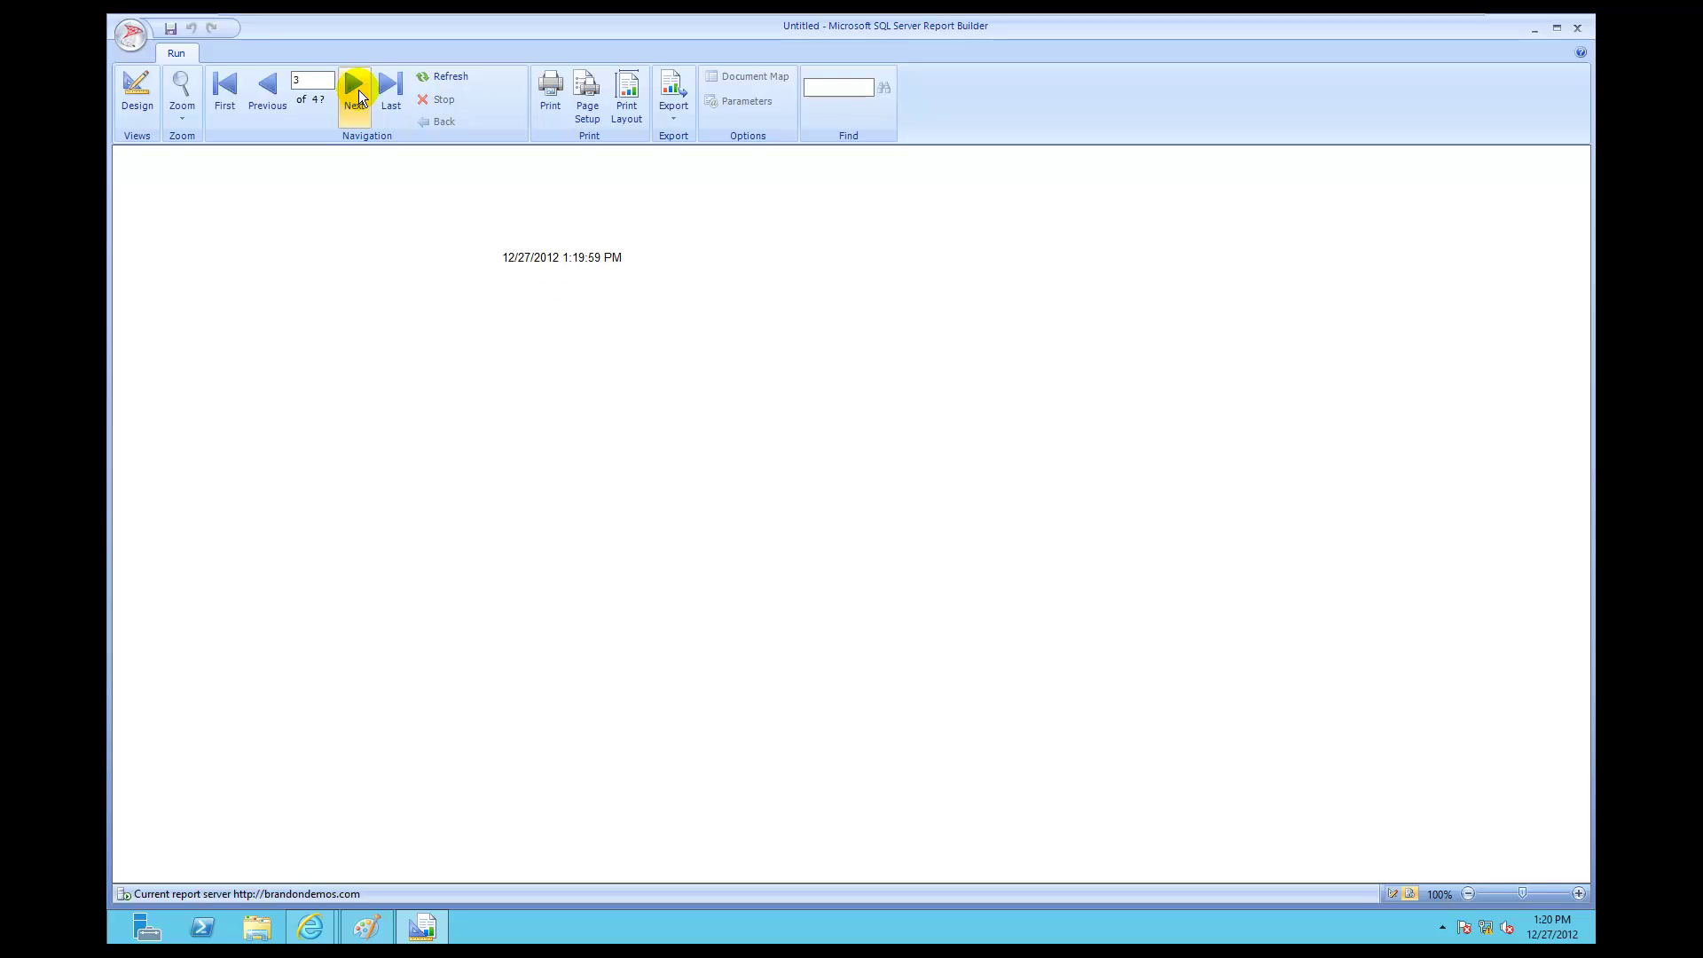
click(358, 96)
click(359, 97)
click(358, 97)
click(358, 97)
click(358, 97)
click(358, 97)
click(358, 96)
click(358, 97)
click(358, 97)
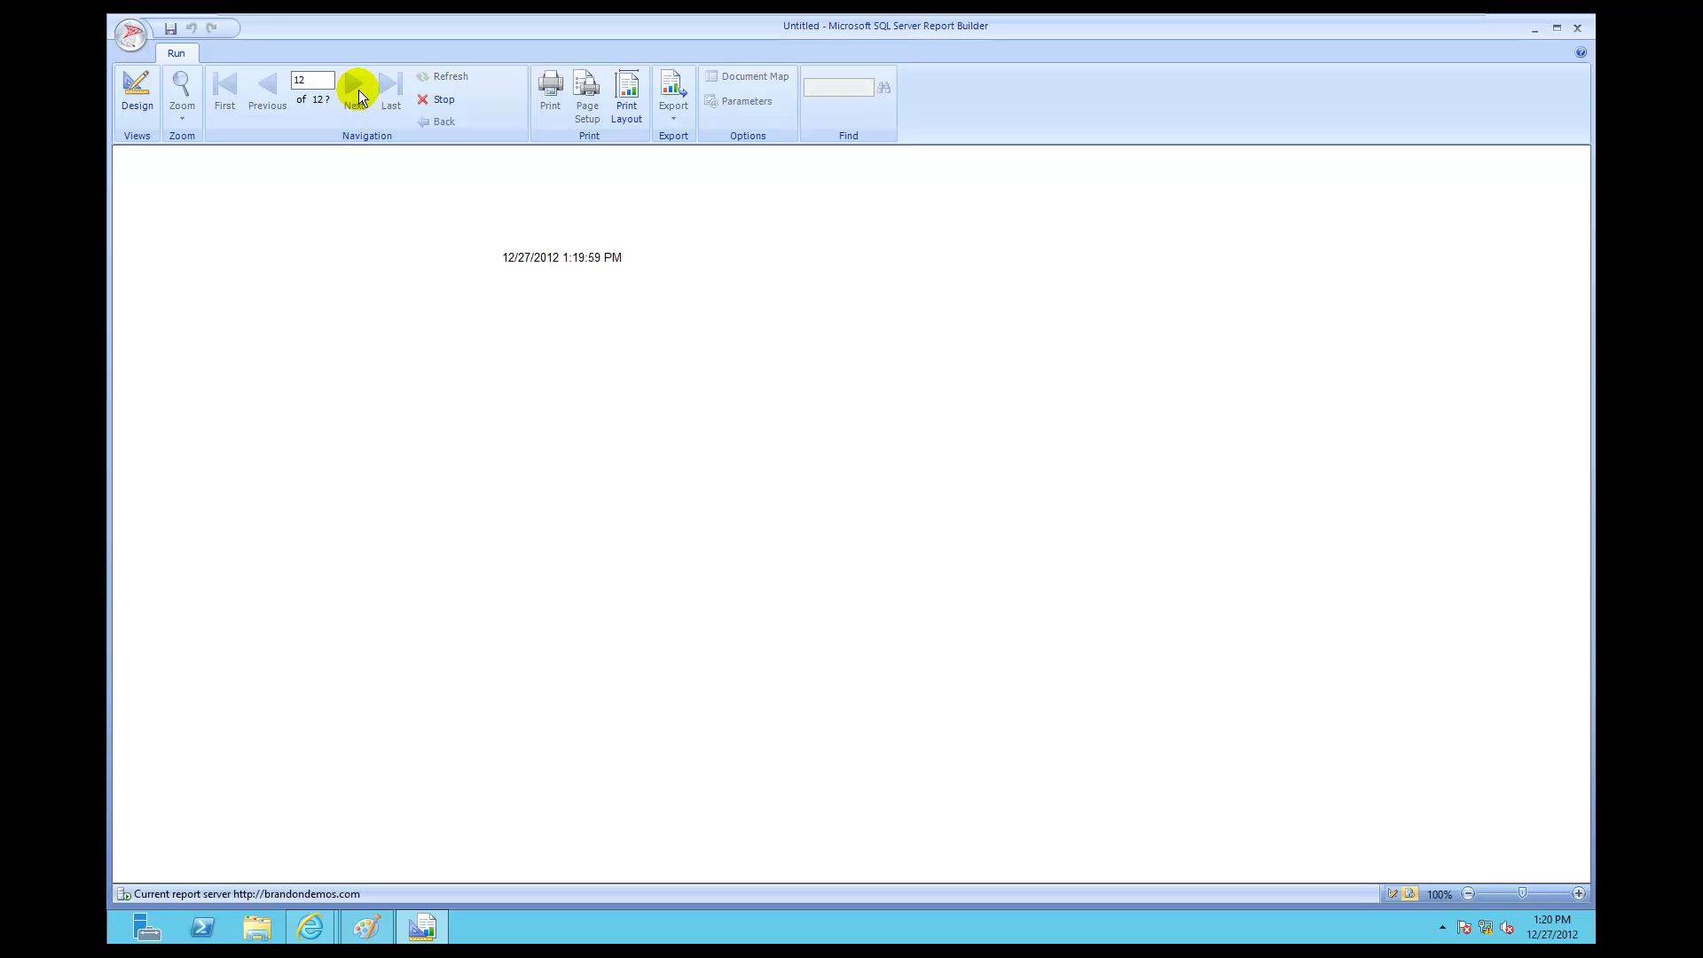
click(359, 96)
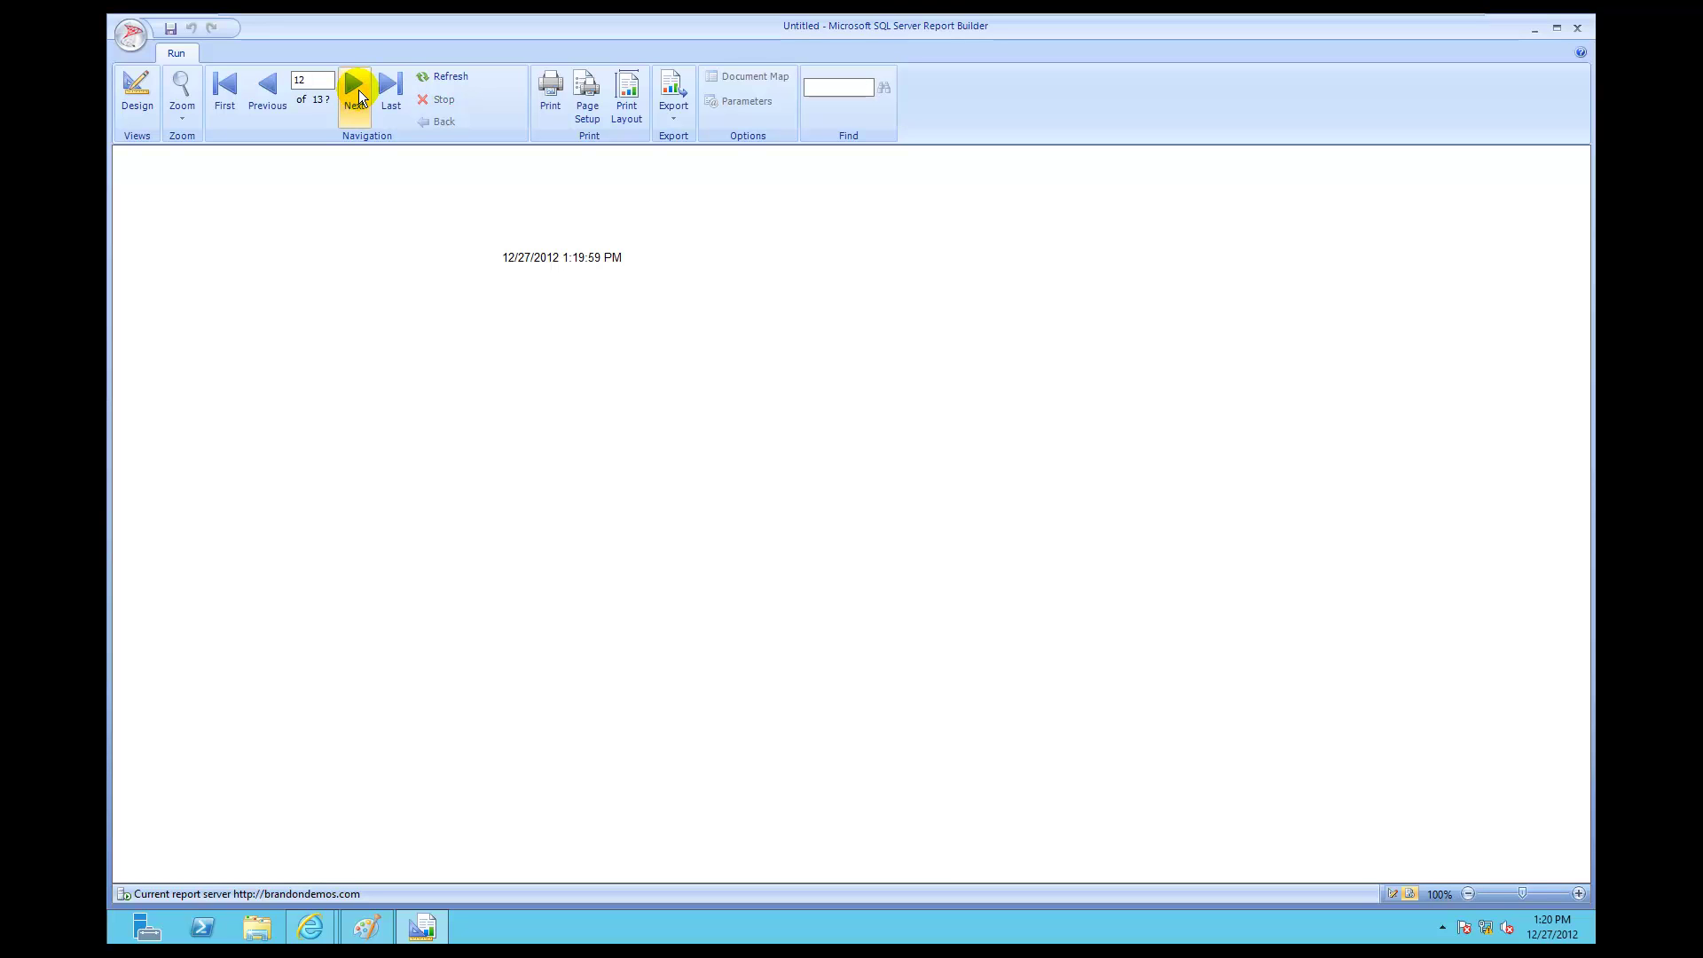
Step: Page back through the preview to the first page and return to design view
click(266, 85)
click(266, 86)
click(266, 85)
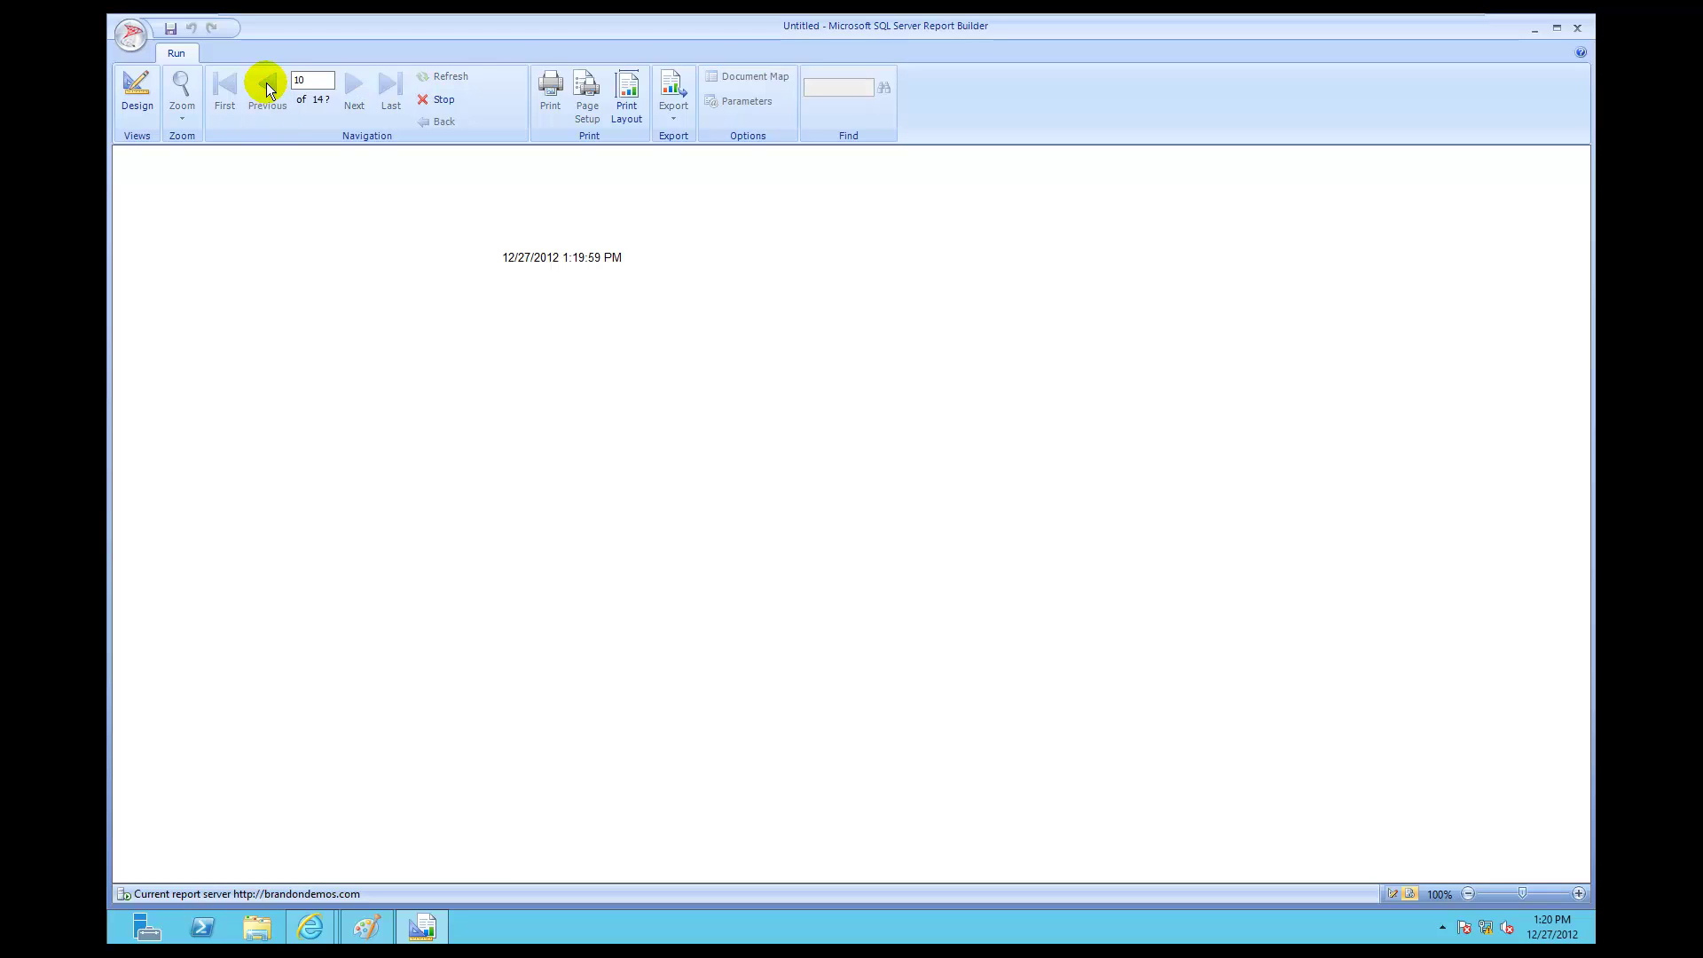
click(266, 85)
click(266, 85)
click(266, 86)
click(266, 85)
click(266, 85)
click(266, 85)
click(266, 85)
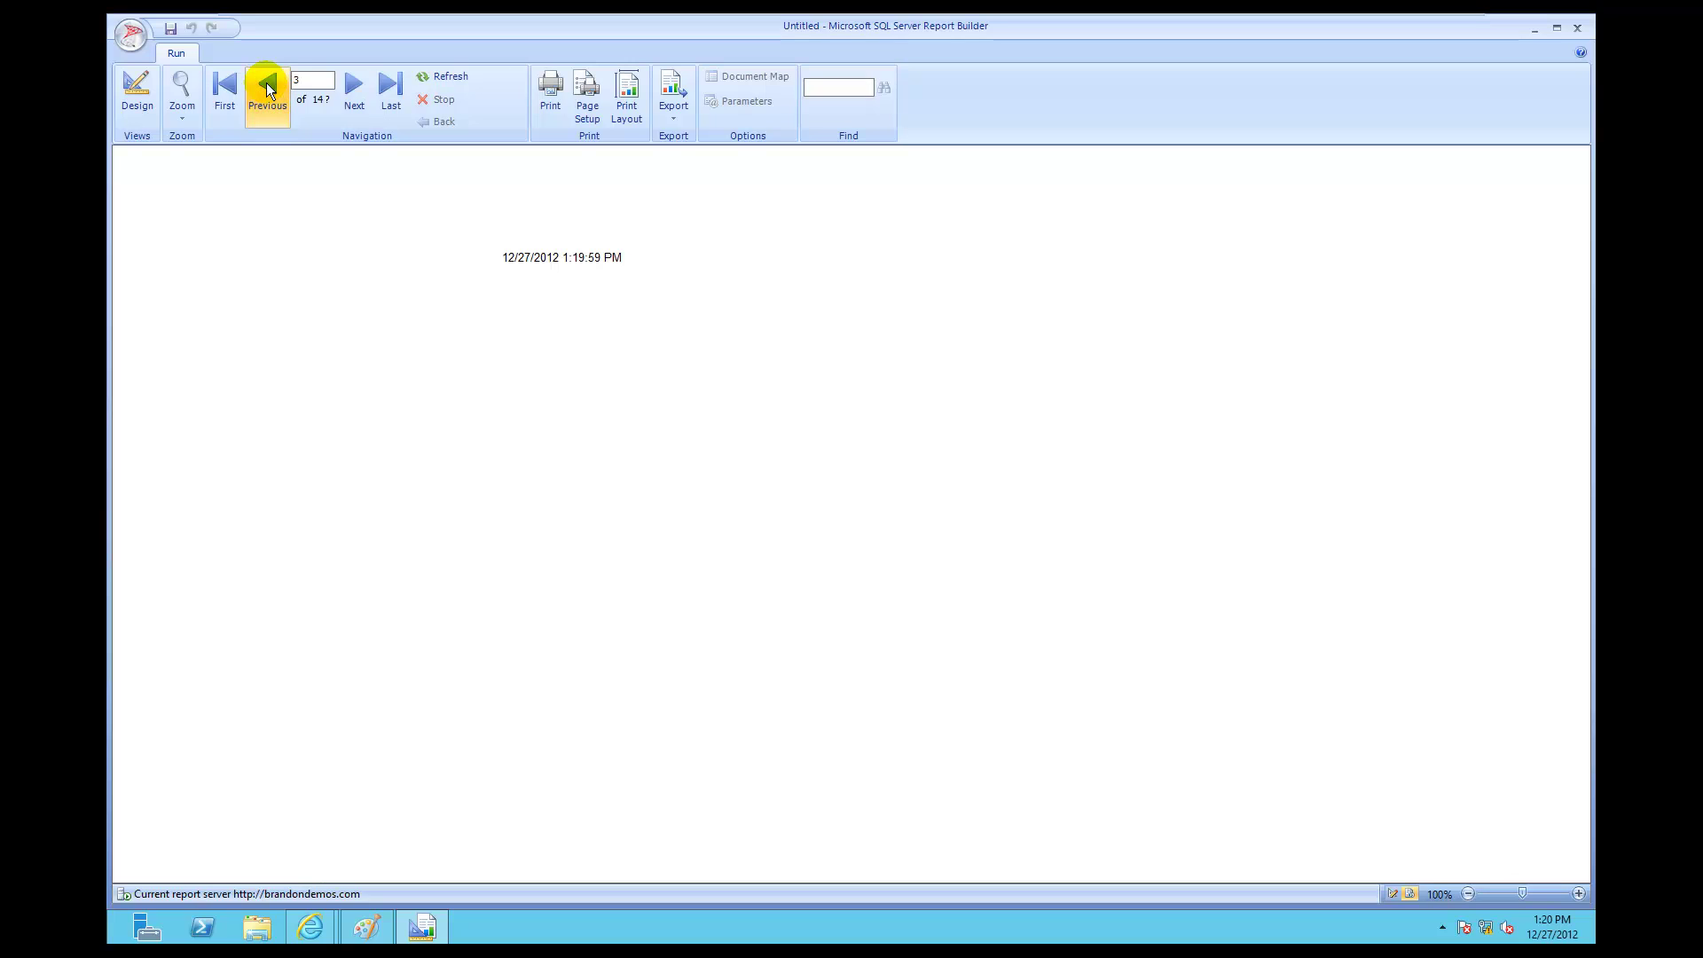
click(266, 86)
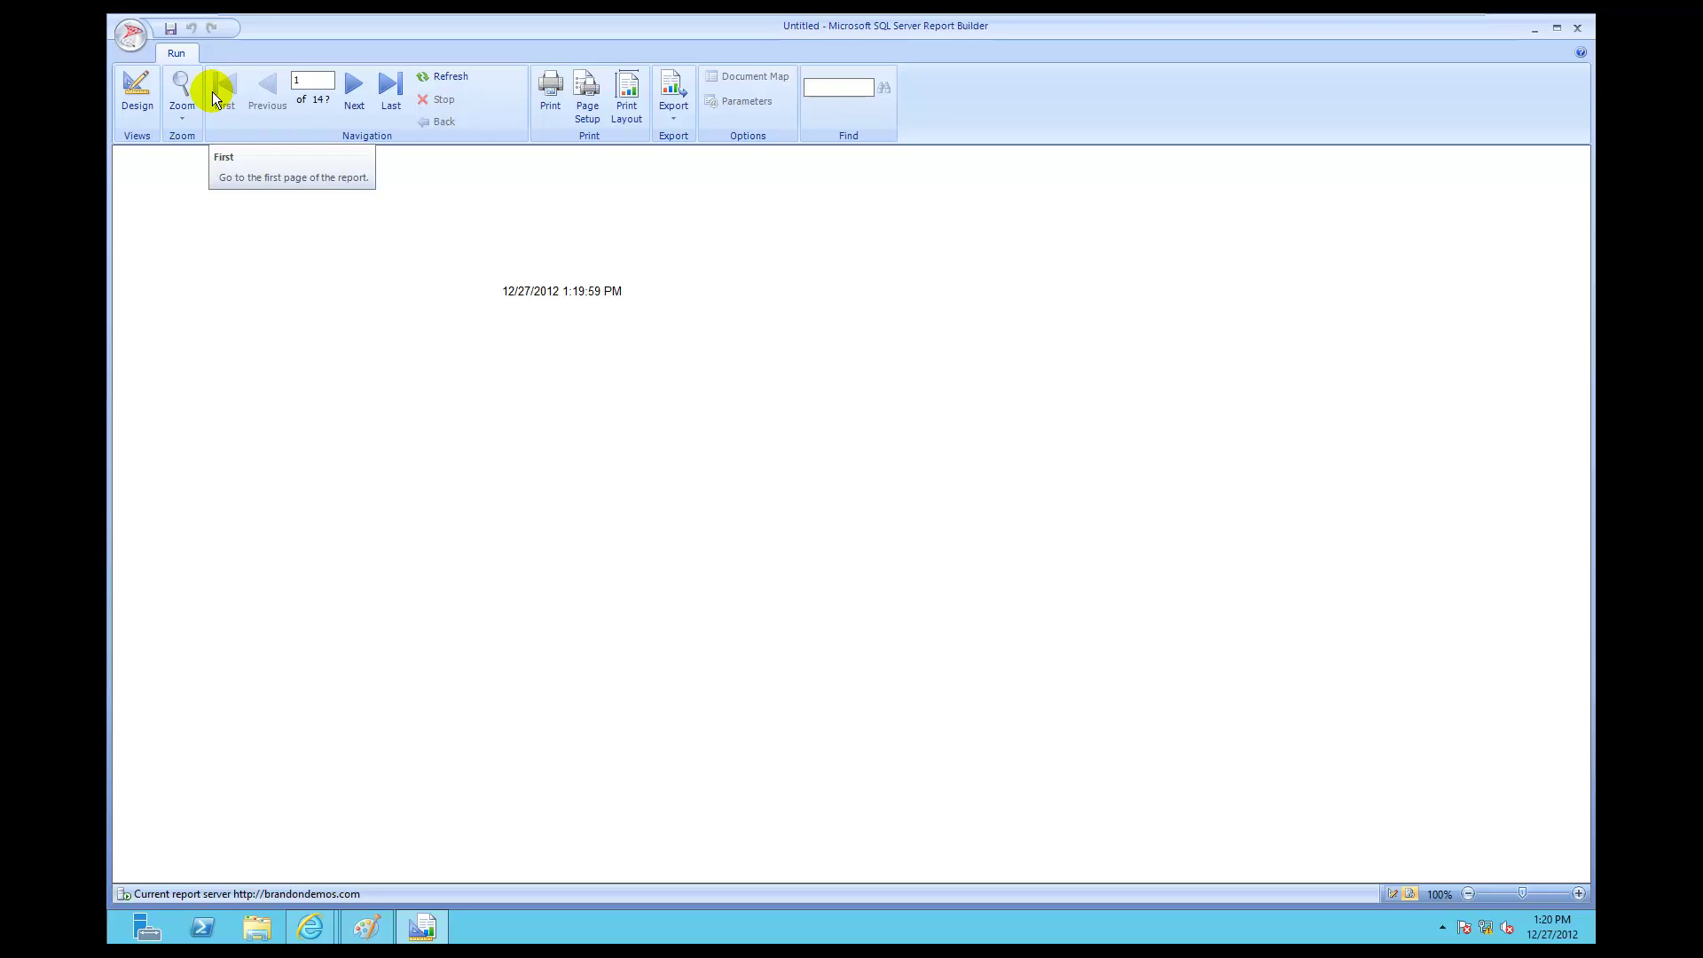
click(137, 93)
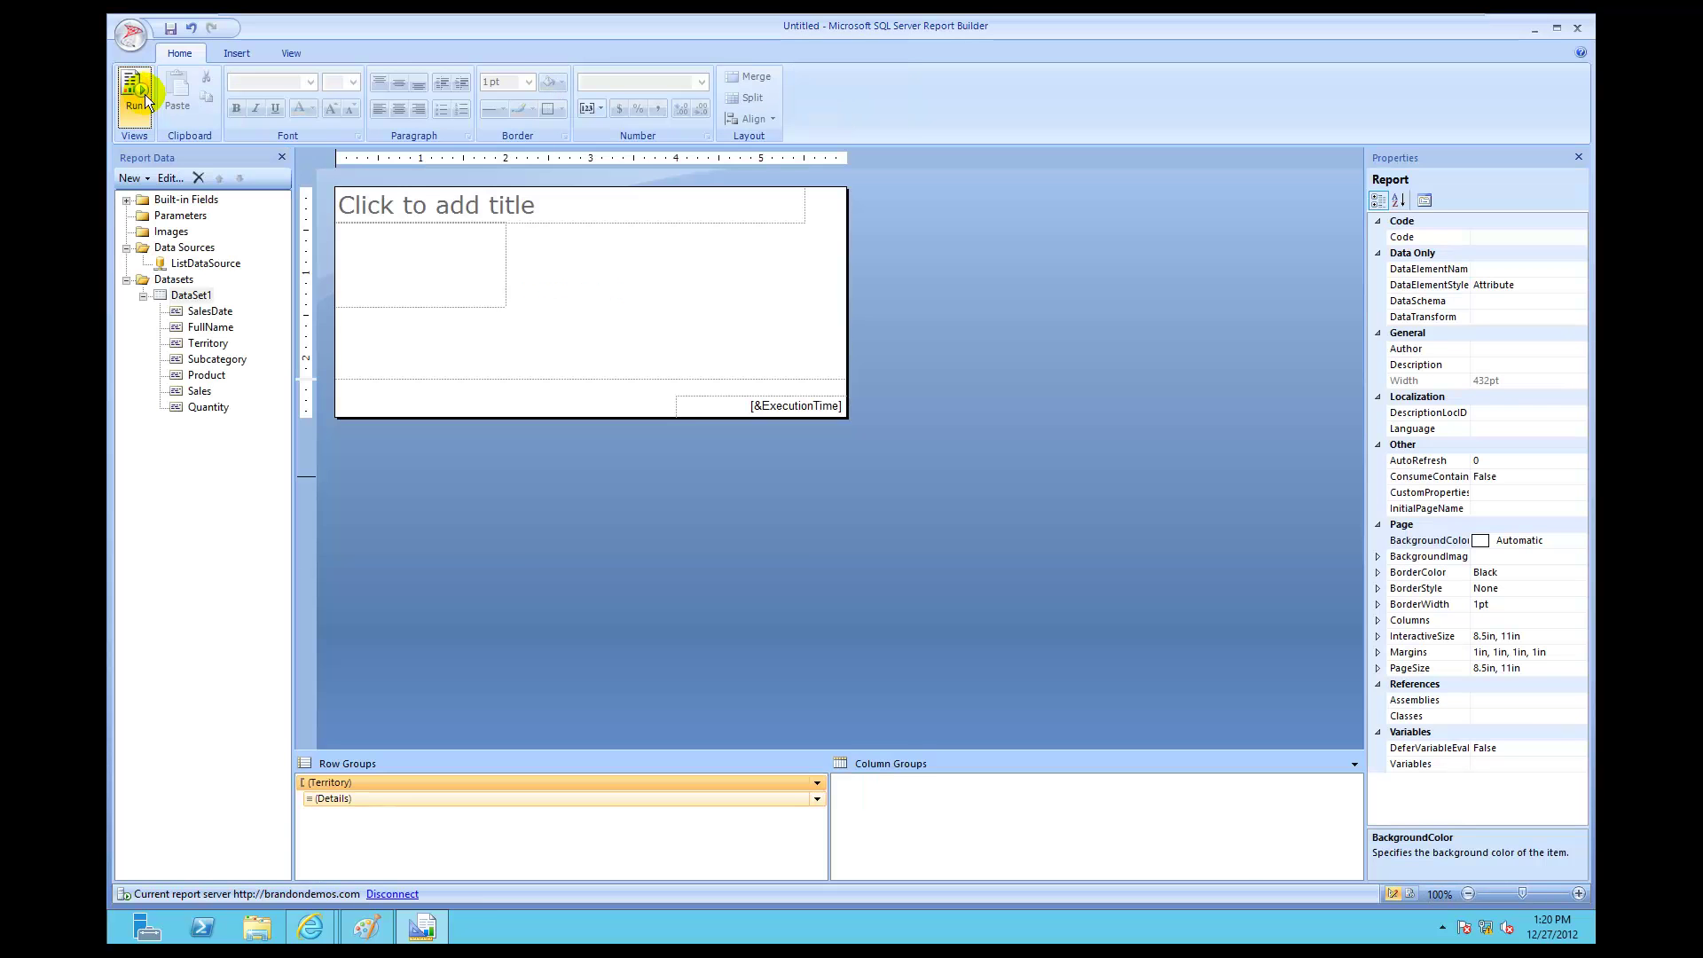
Step: Delete the Details row group with the Delete group only option
click(452, 800)
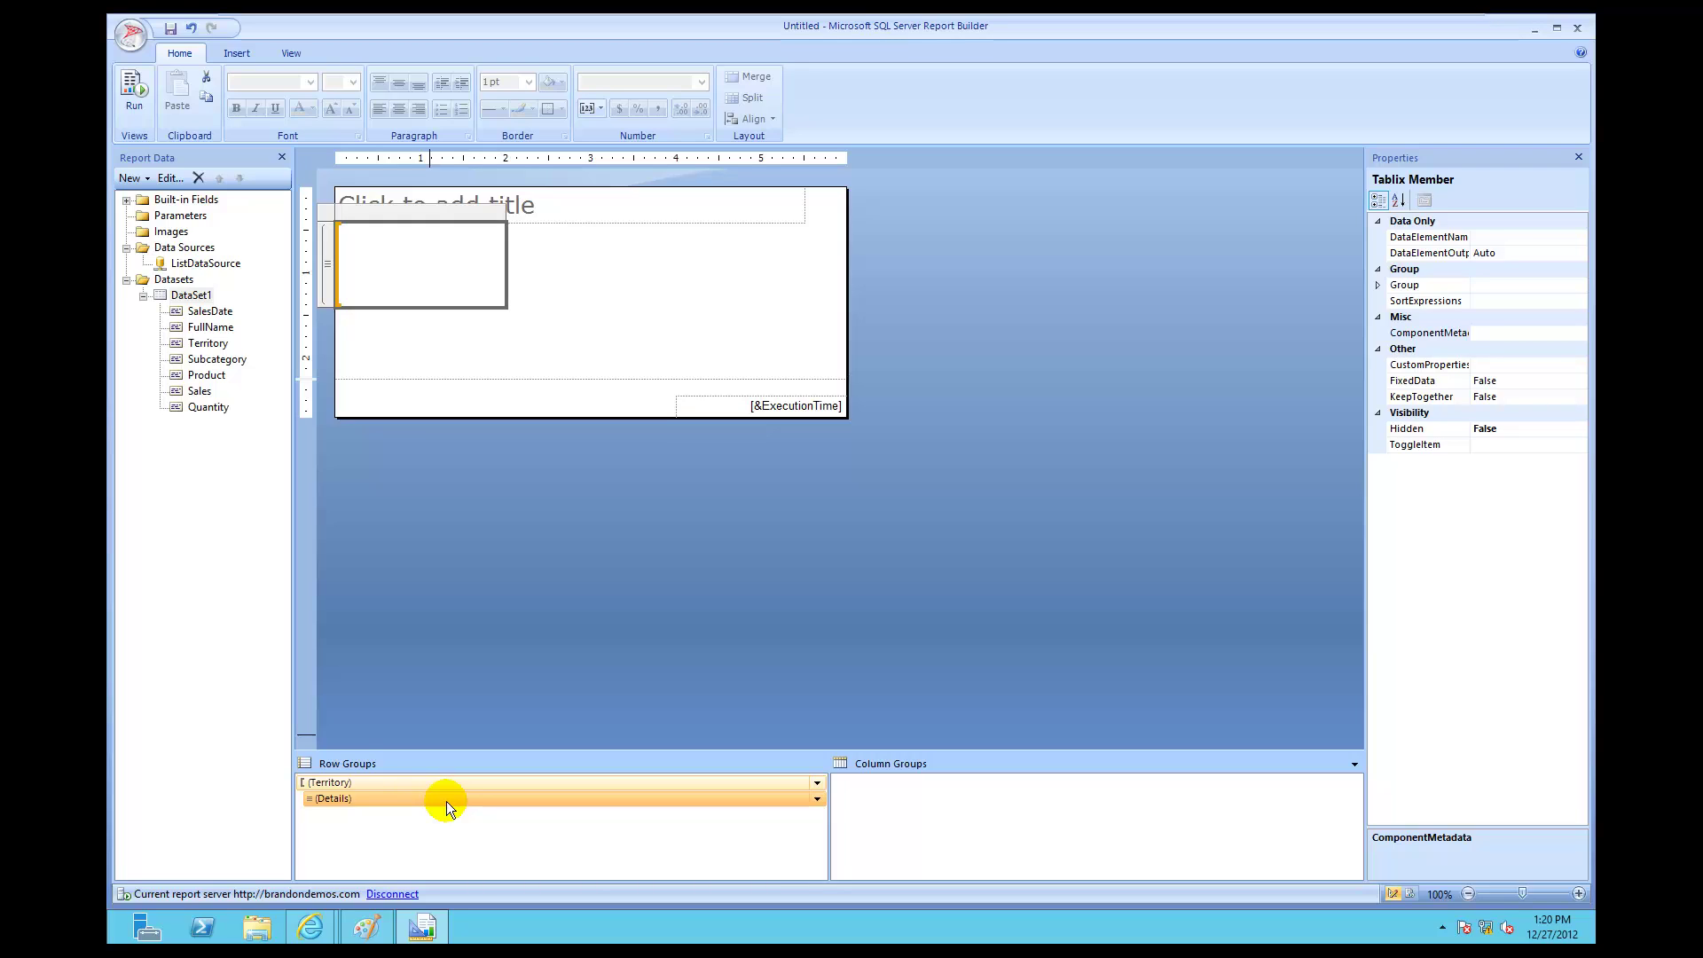
right_click(446, 807)
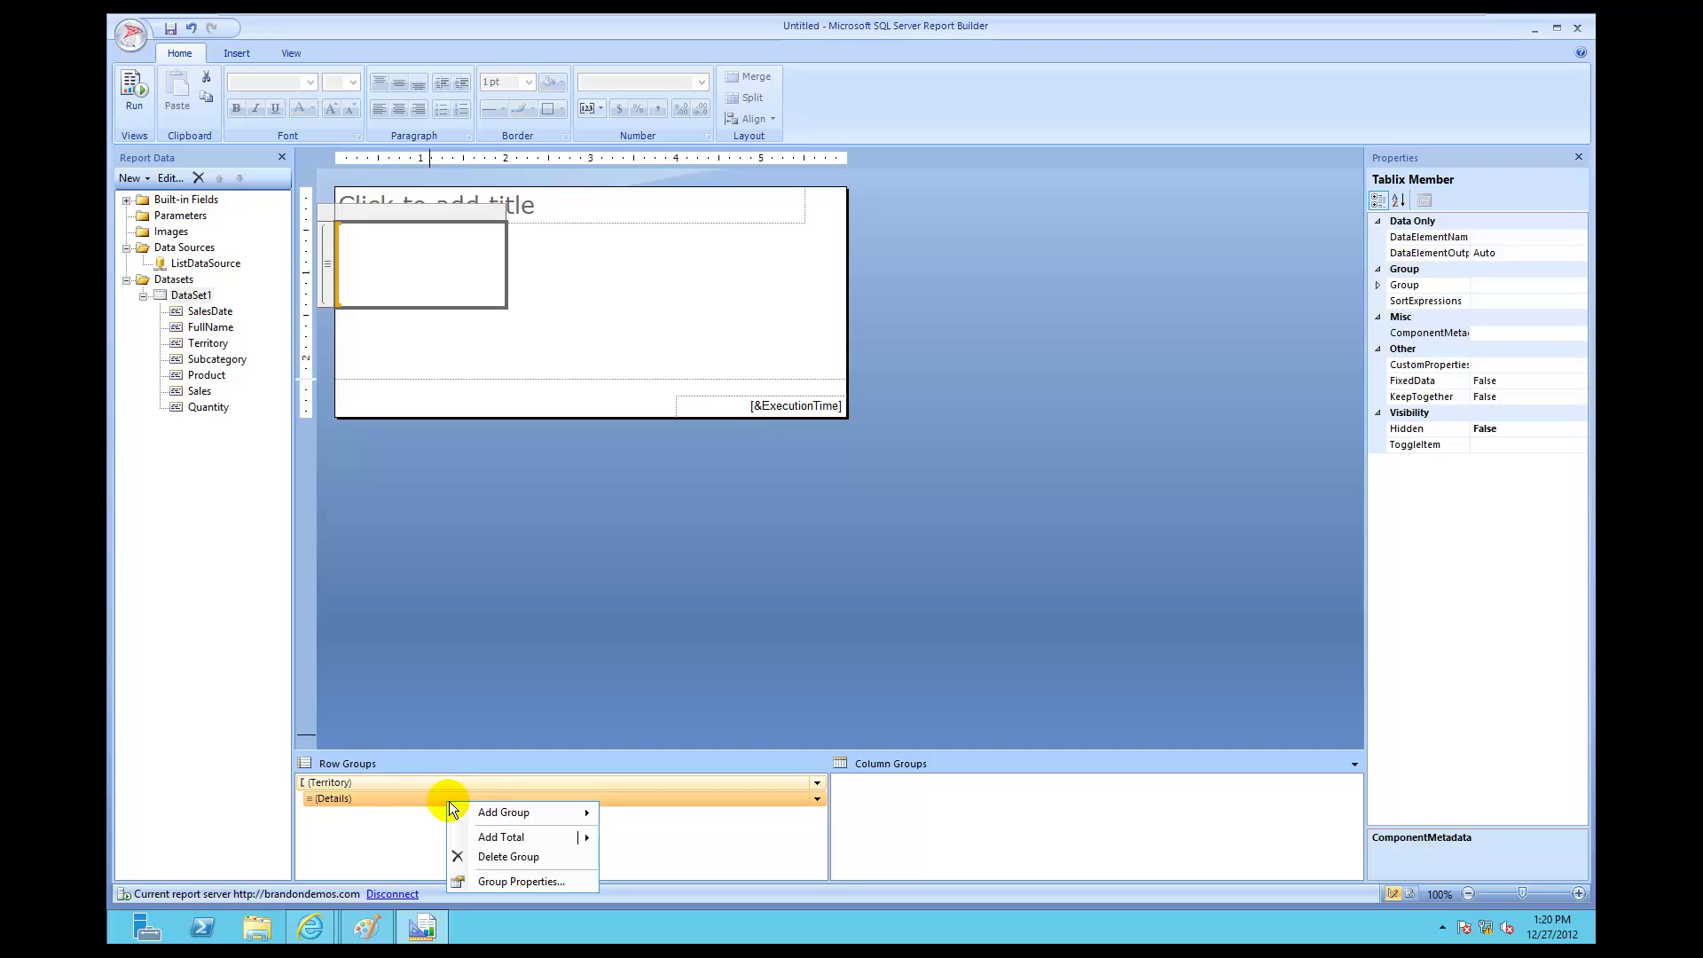
click(491, 857)
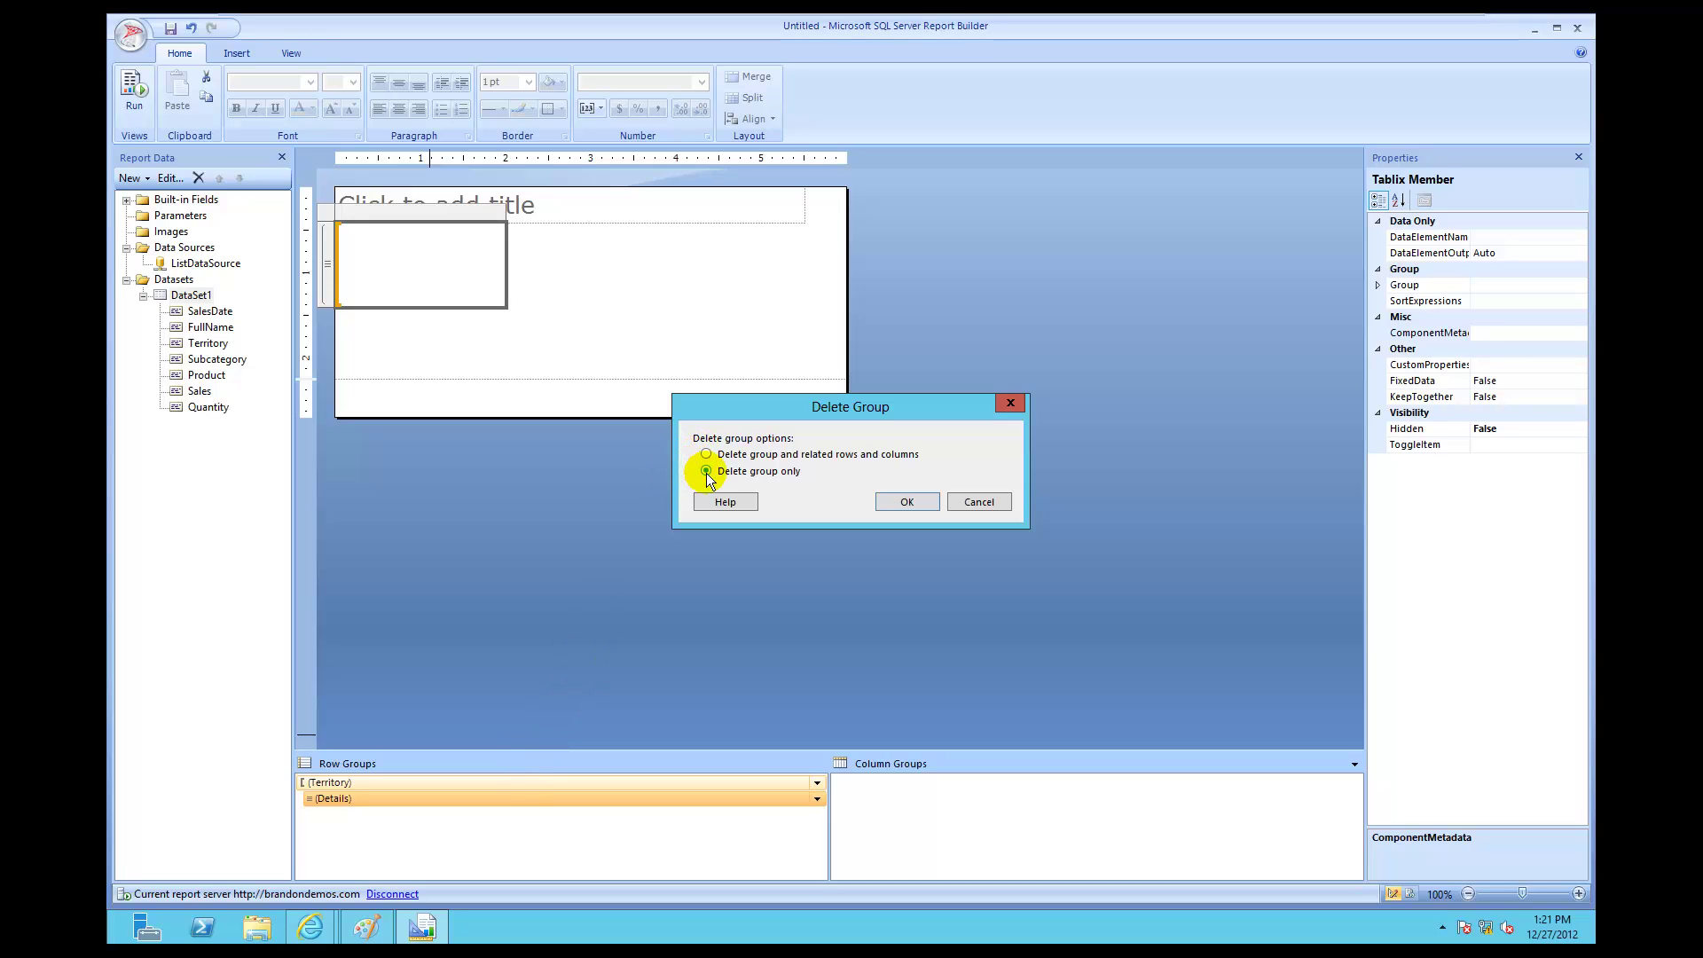
click(908, 502)
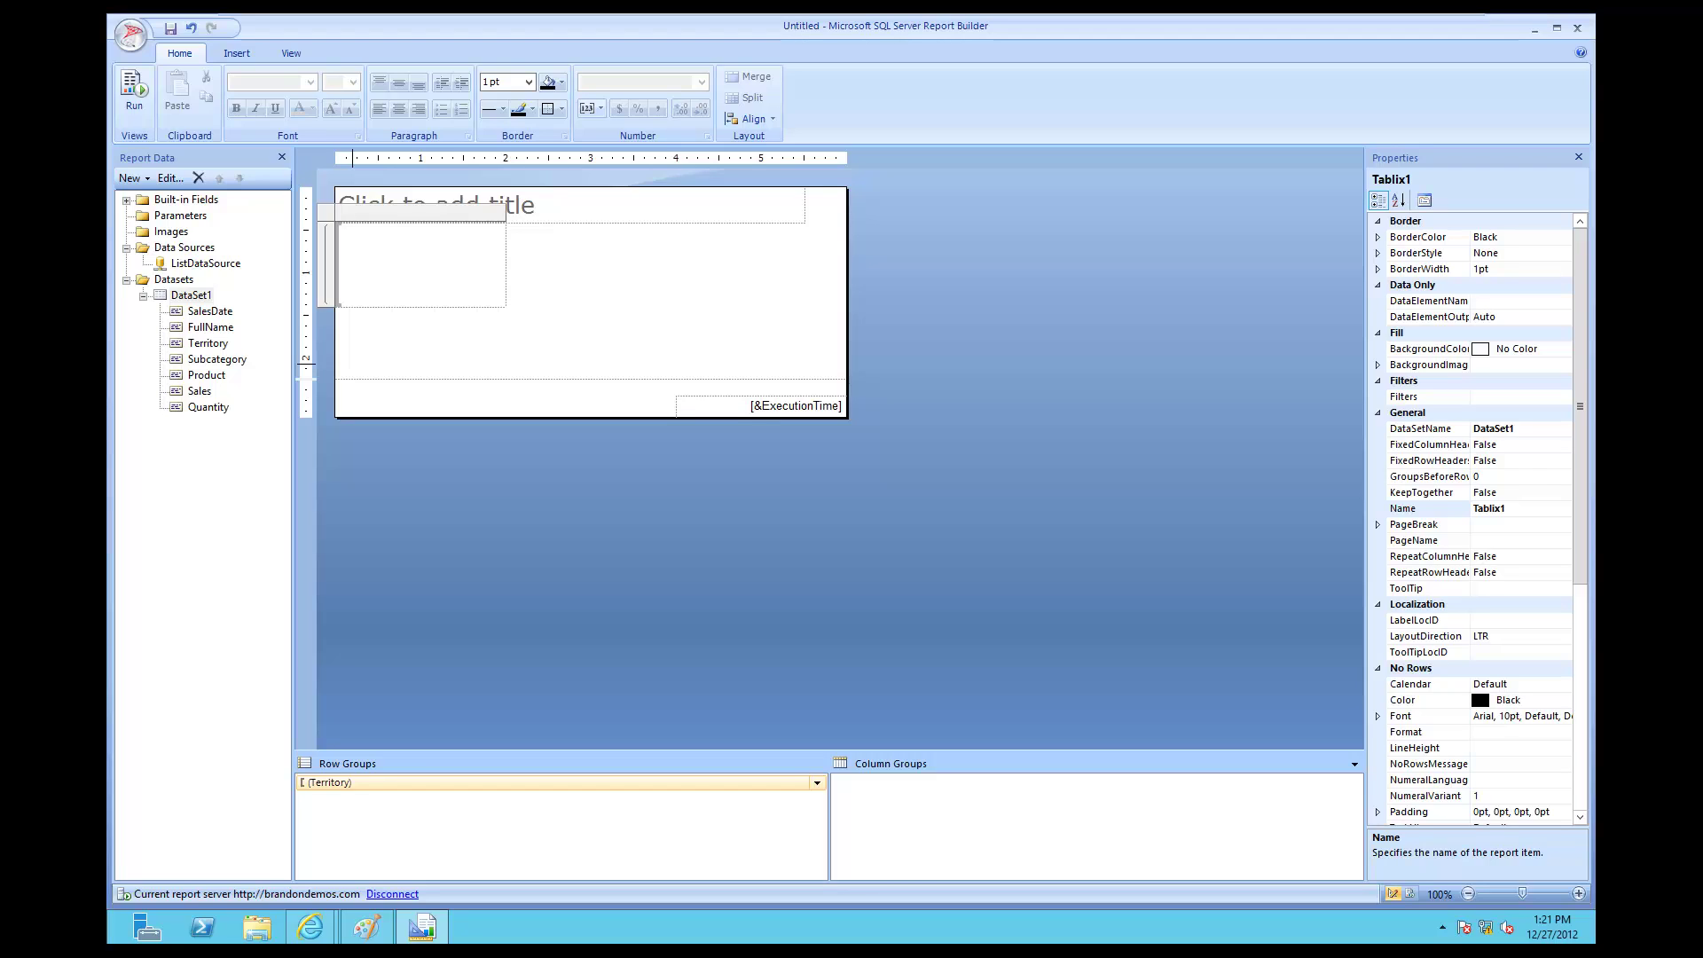
Step: Insert a rectangle near the upper-left corner of the report body, overlapping the list
click(237, 54)
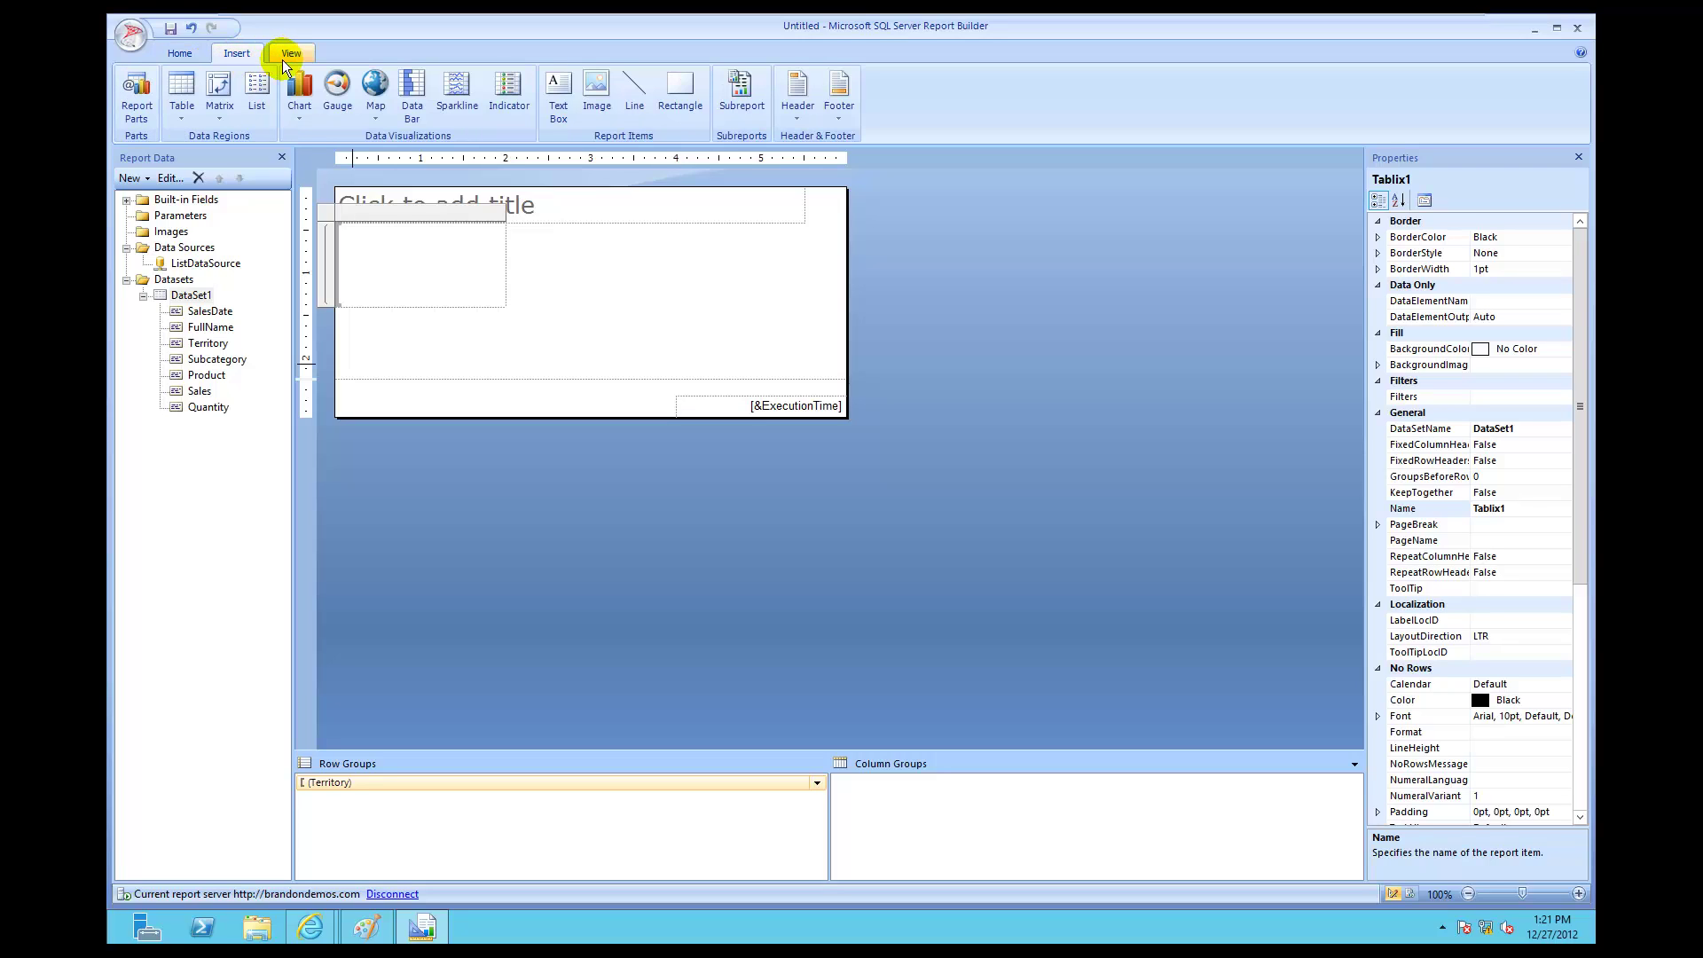
click(681, 84)
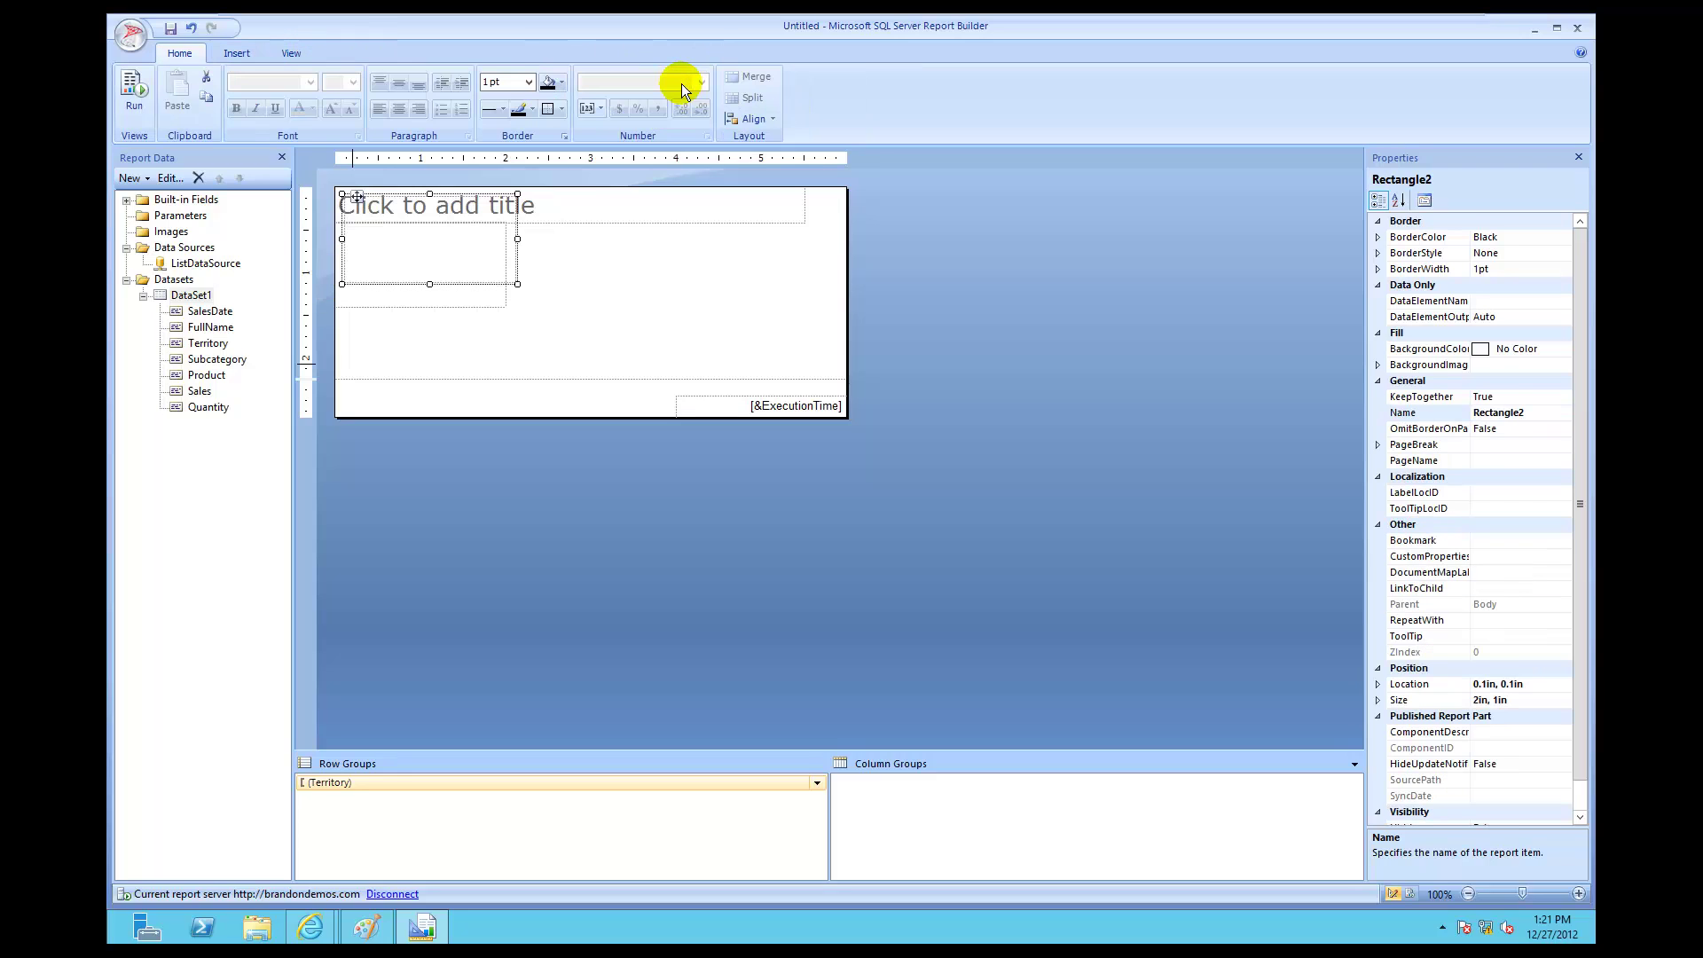
click(475, 303)
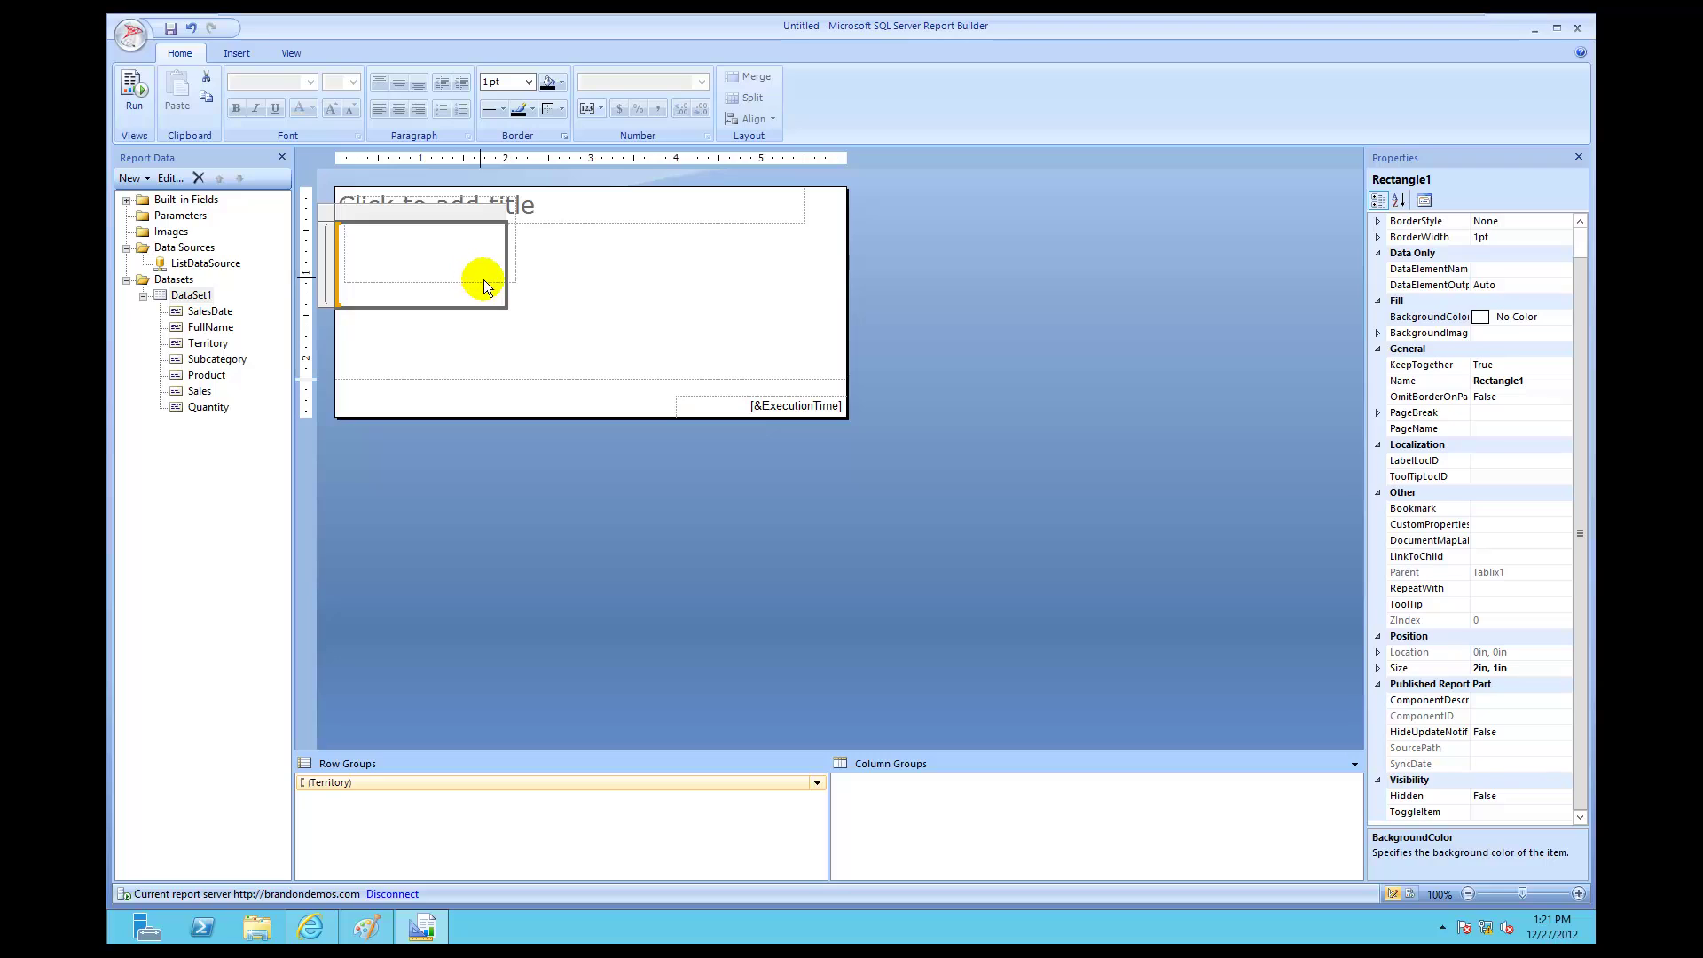
click(476, 269)
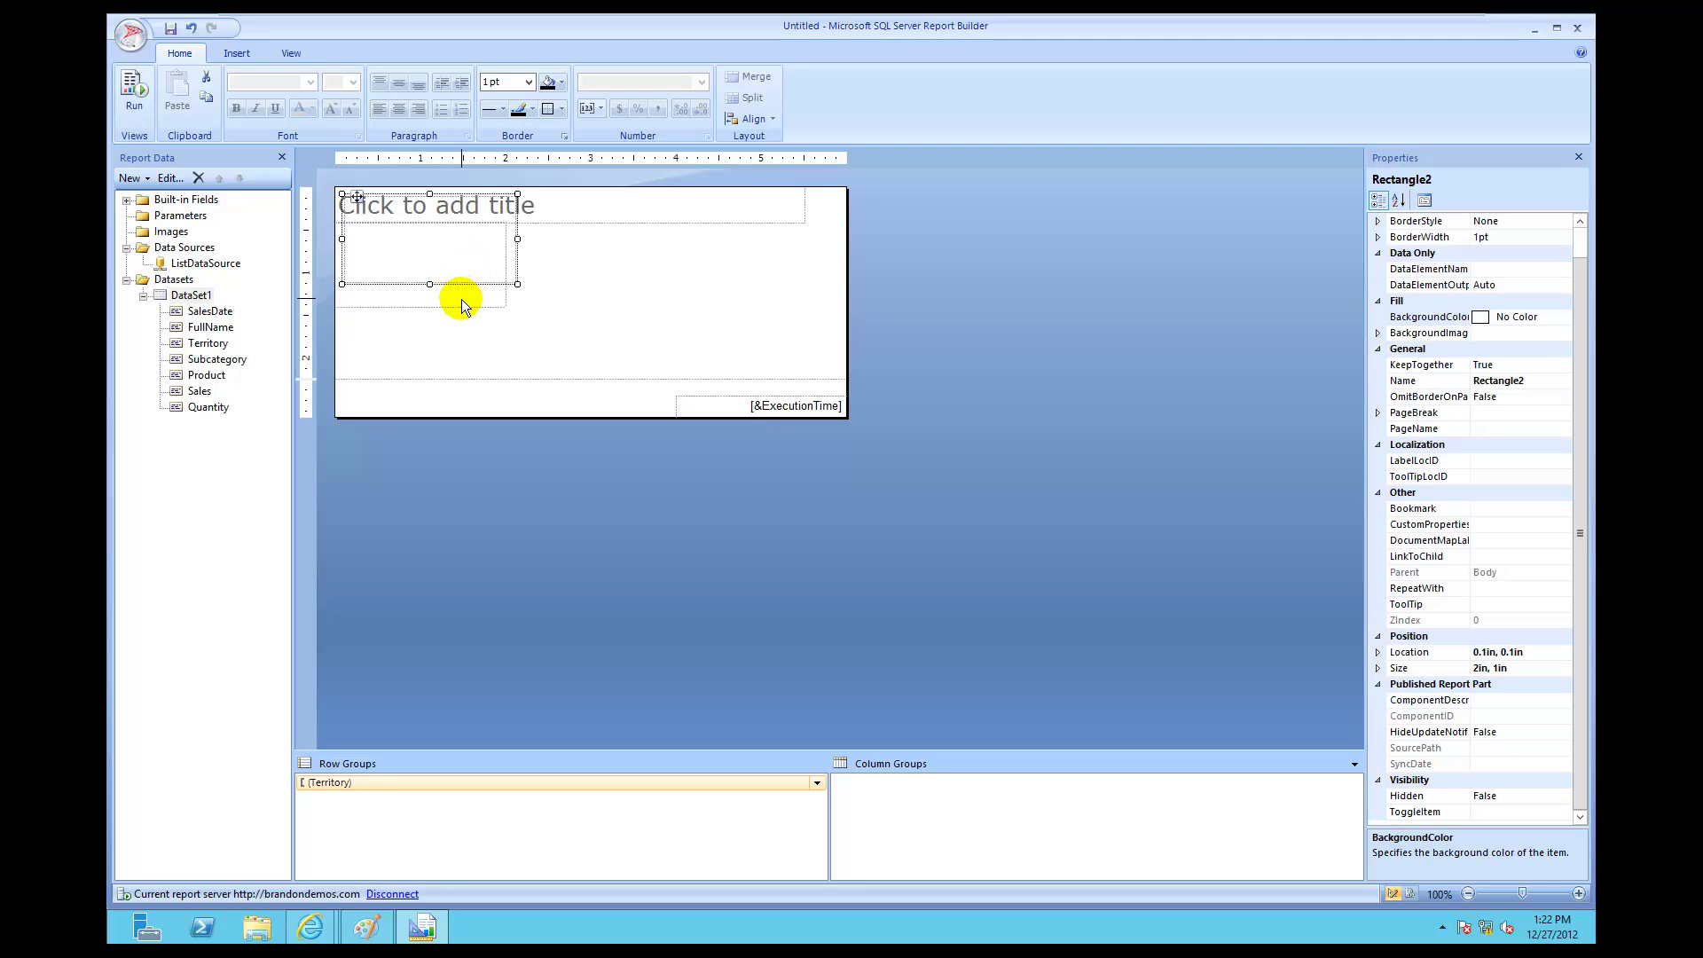
Step: Widen the list data region to about 7 inches
click(457, 301)
click(327, 210)
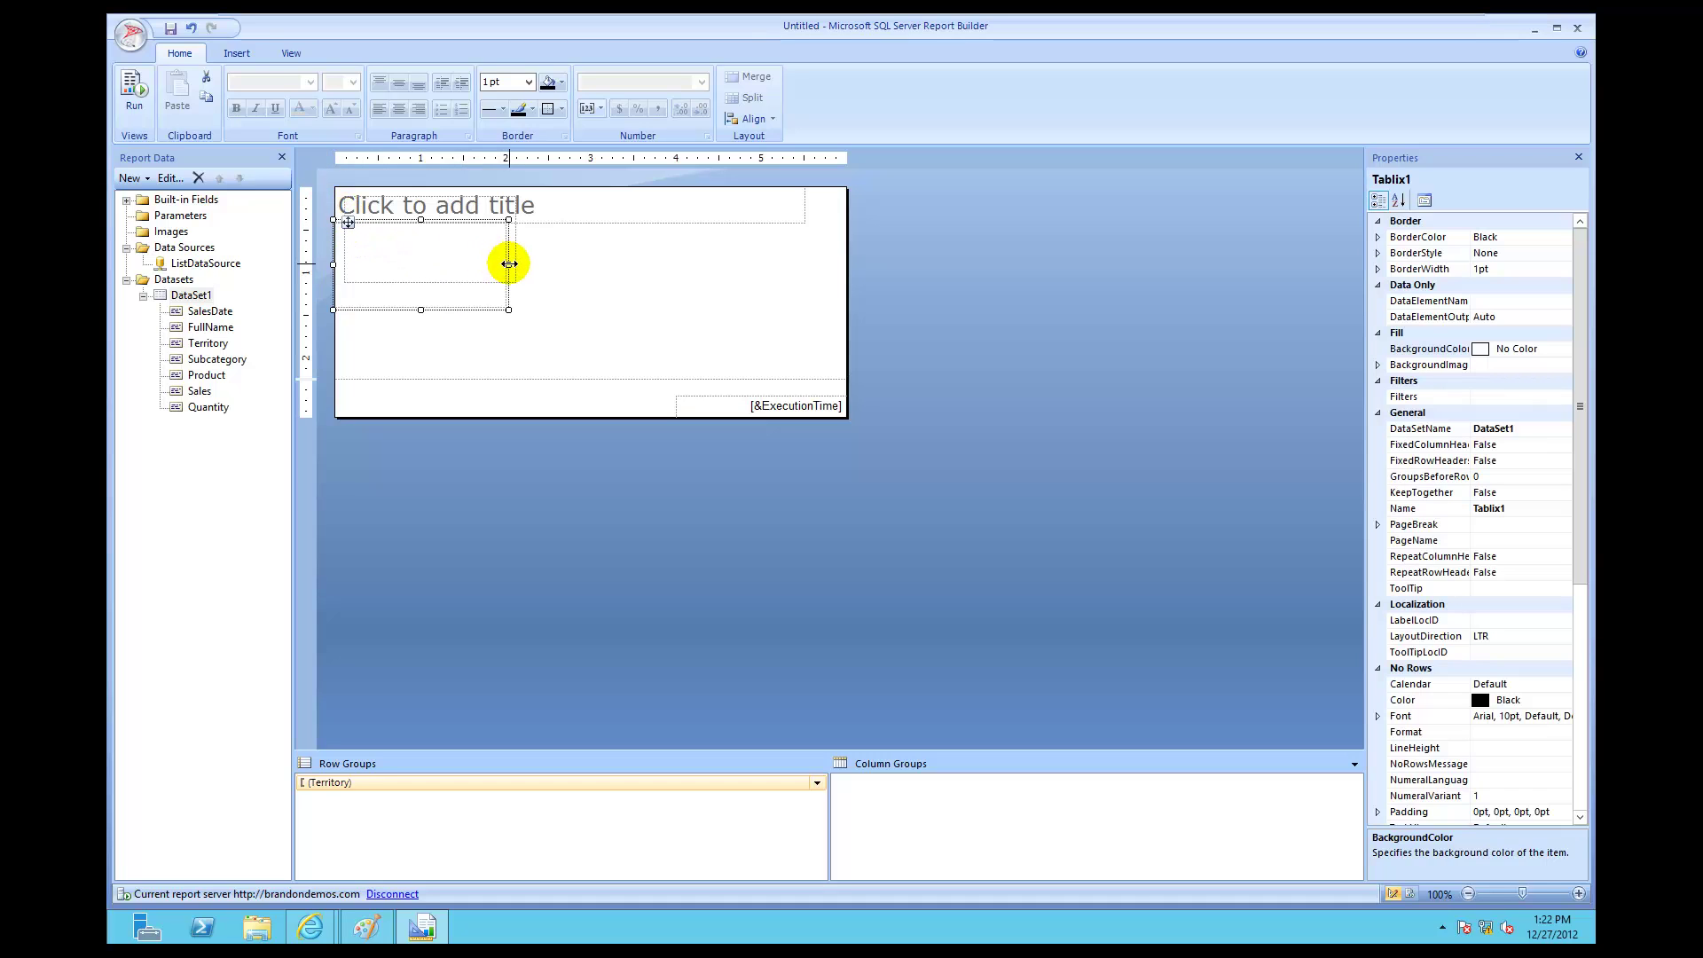
drag(508, 263, 933, 261)
click(859, 301)
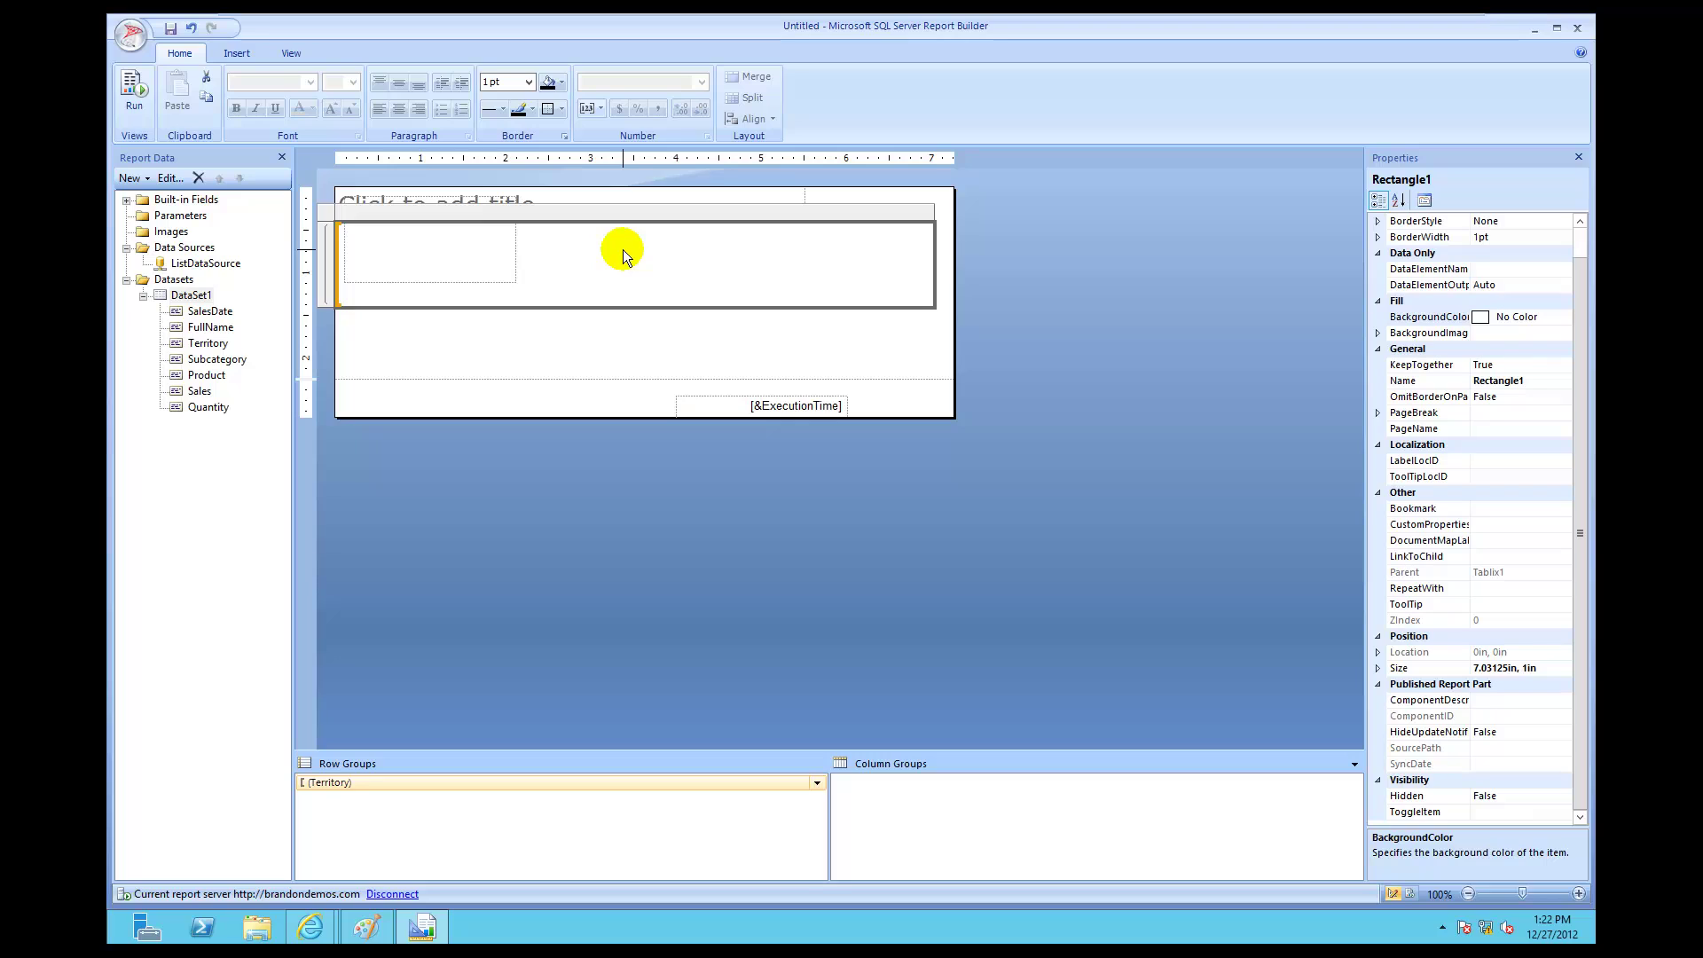
Step: Lengthen the list data region downward until its lower edge reaches about the 8-inch mark on the vertical ruler
click(324, 216)
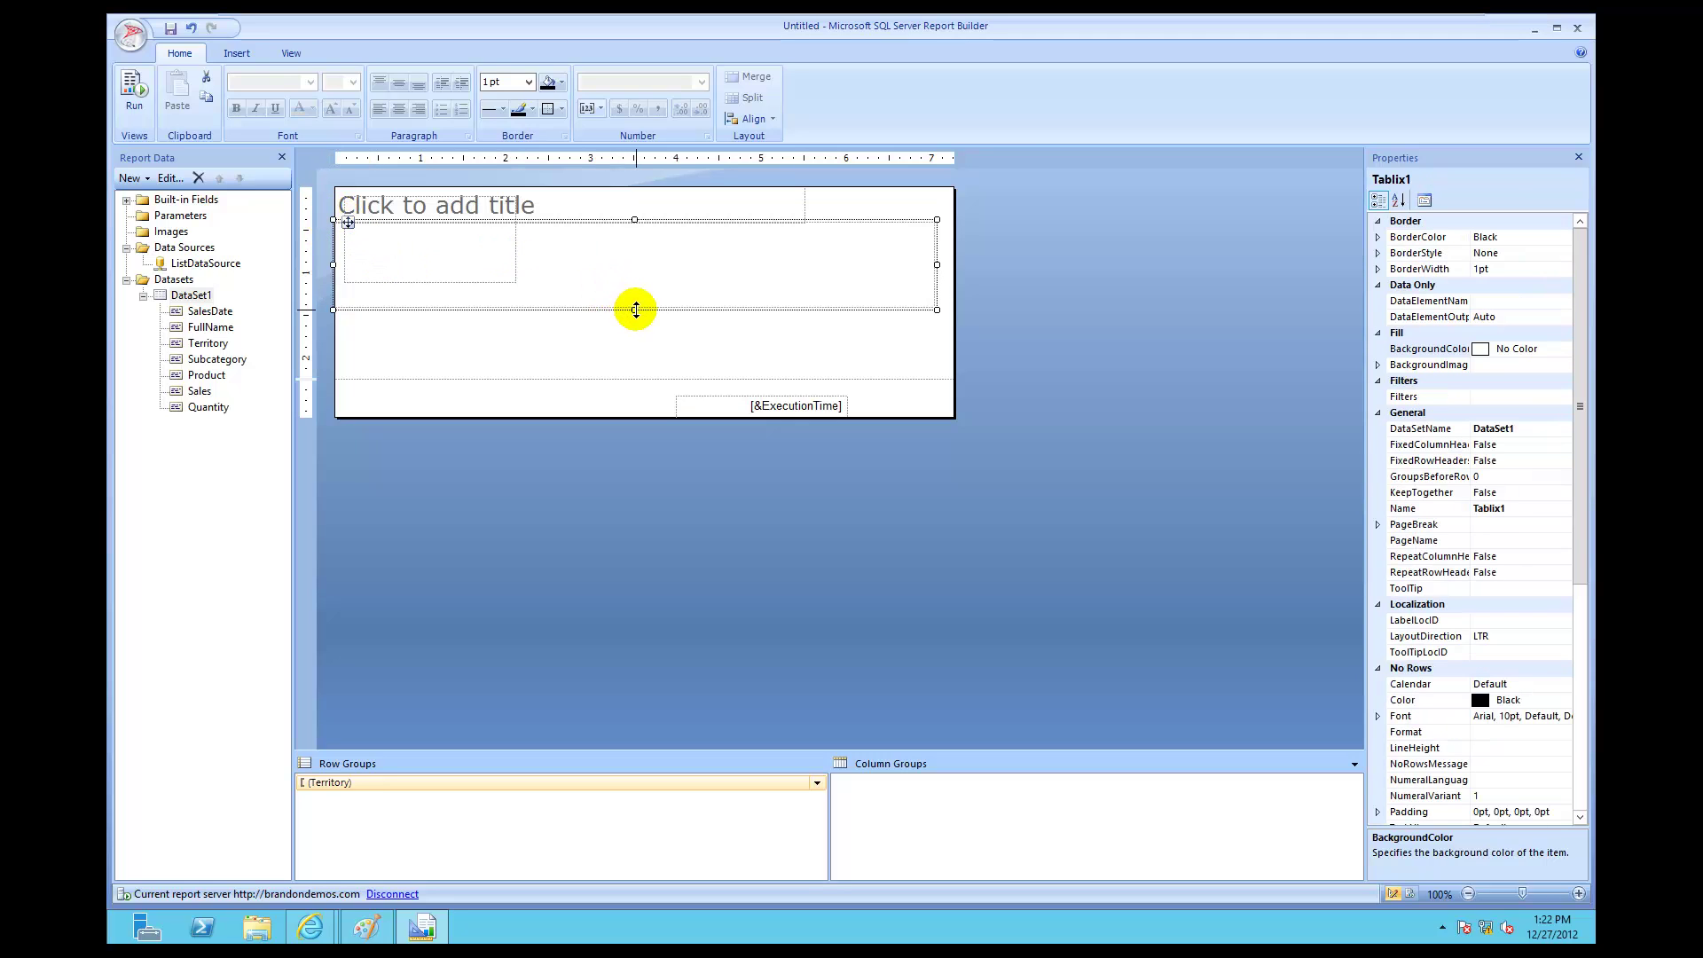
drag(635, 310, 657, 737)
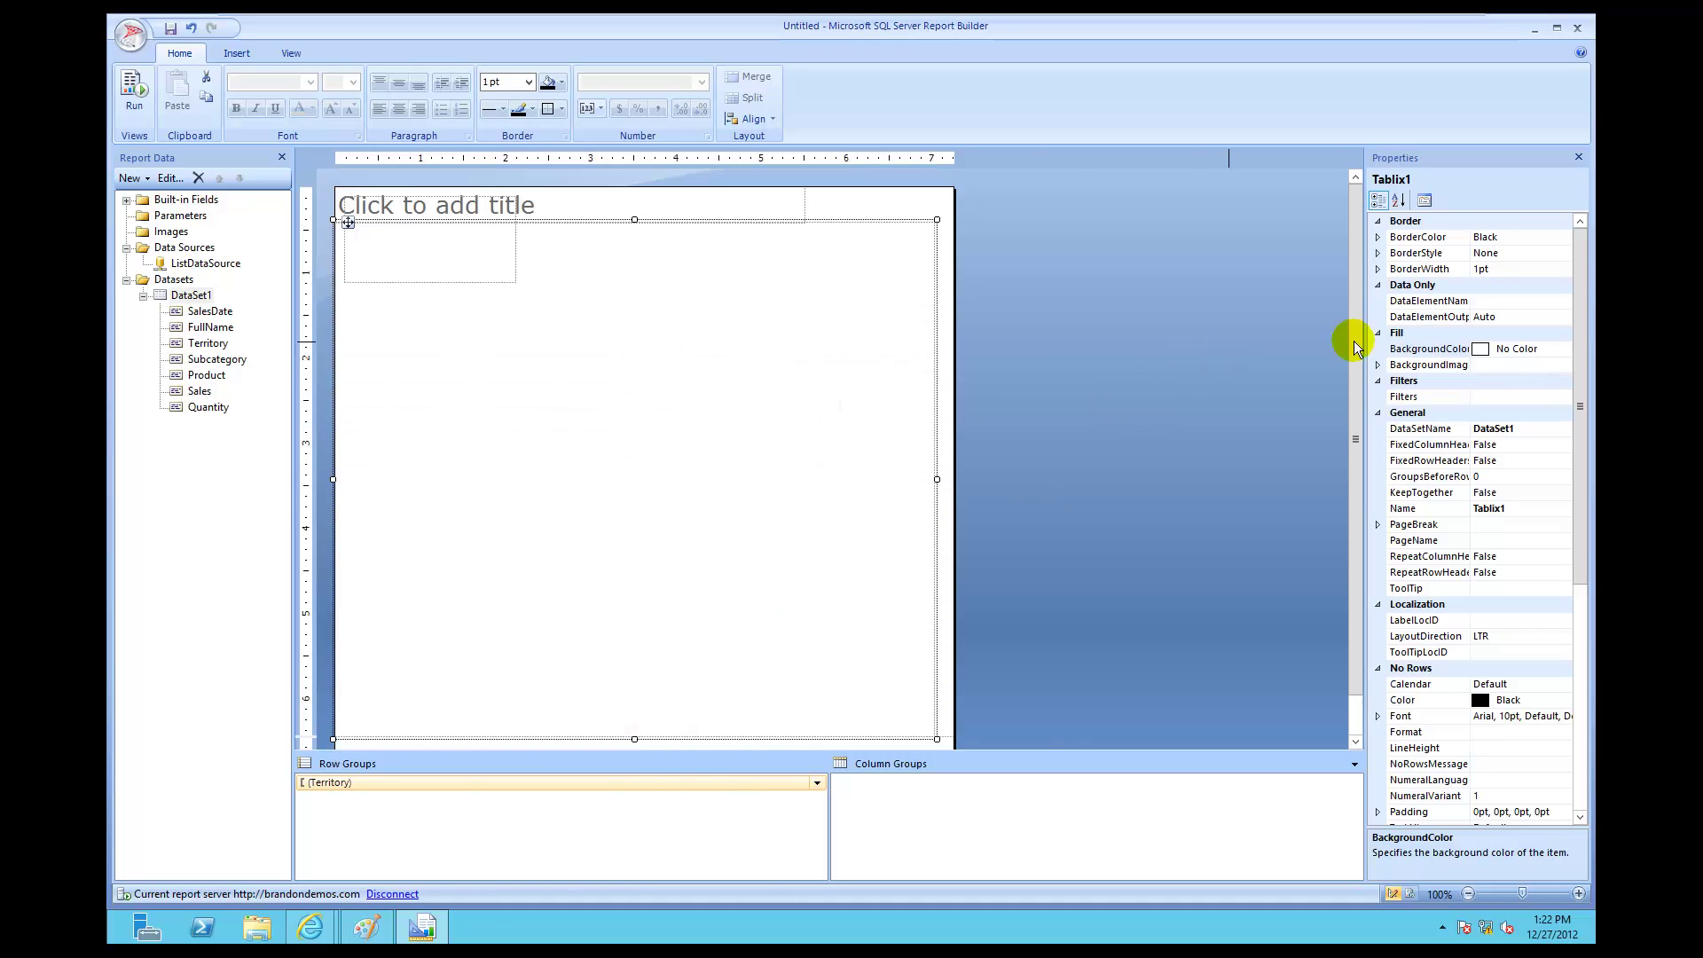
drag(1357, 353, 1358, 408)
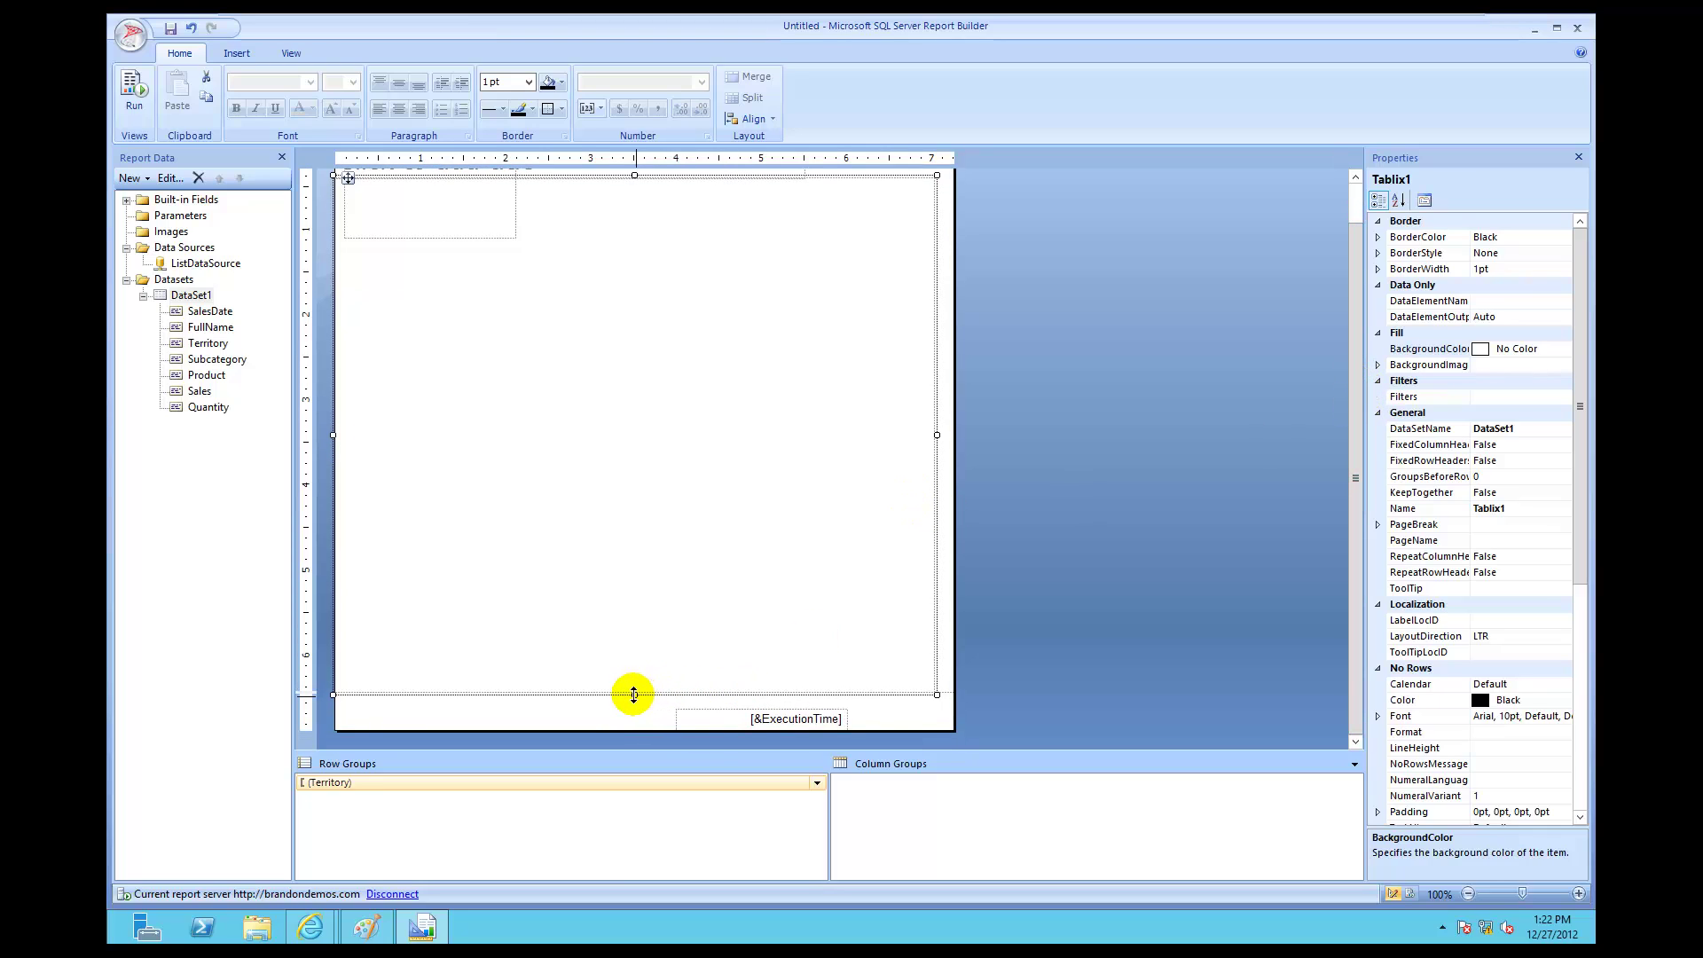
drag(635, 693, 639, 757)
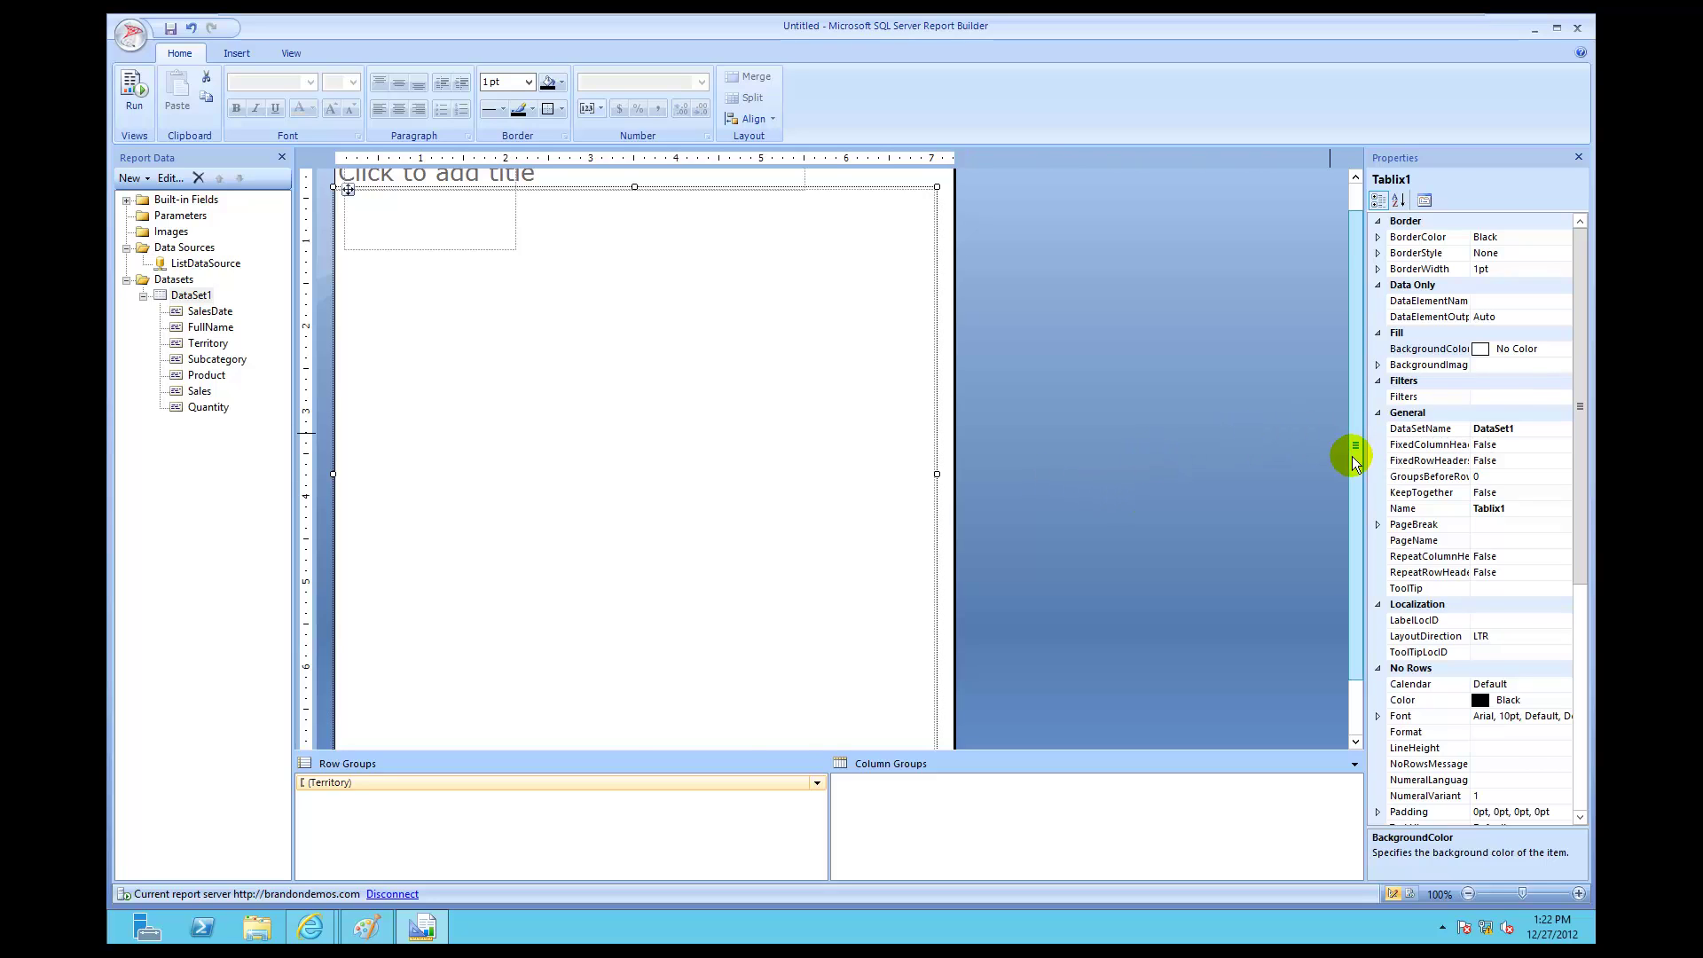
drag(1352, 456, 1353, 523)
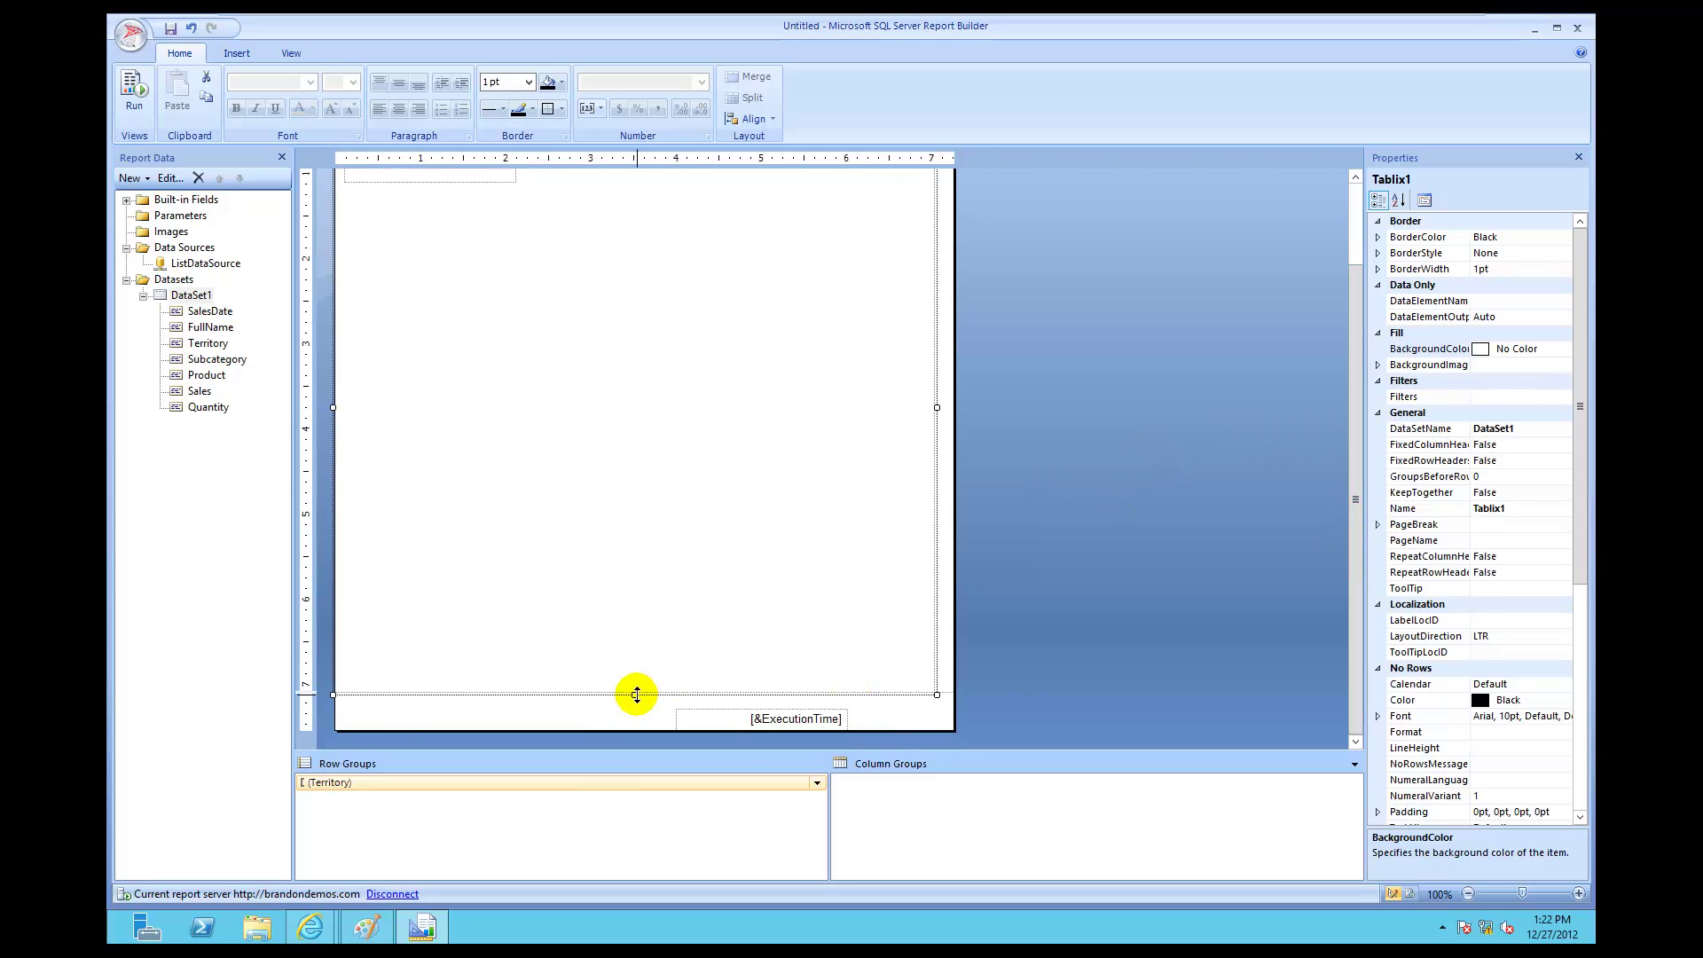
drag(635, 707, 639, 748)
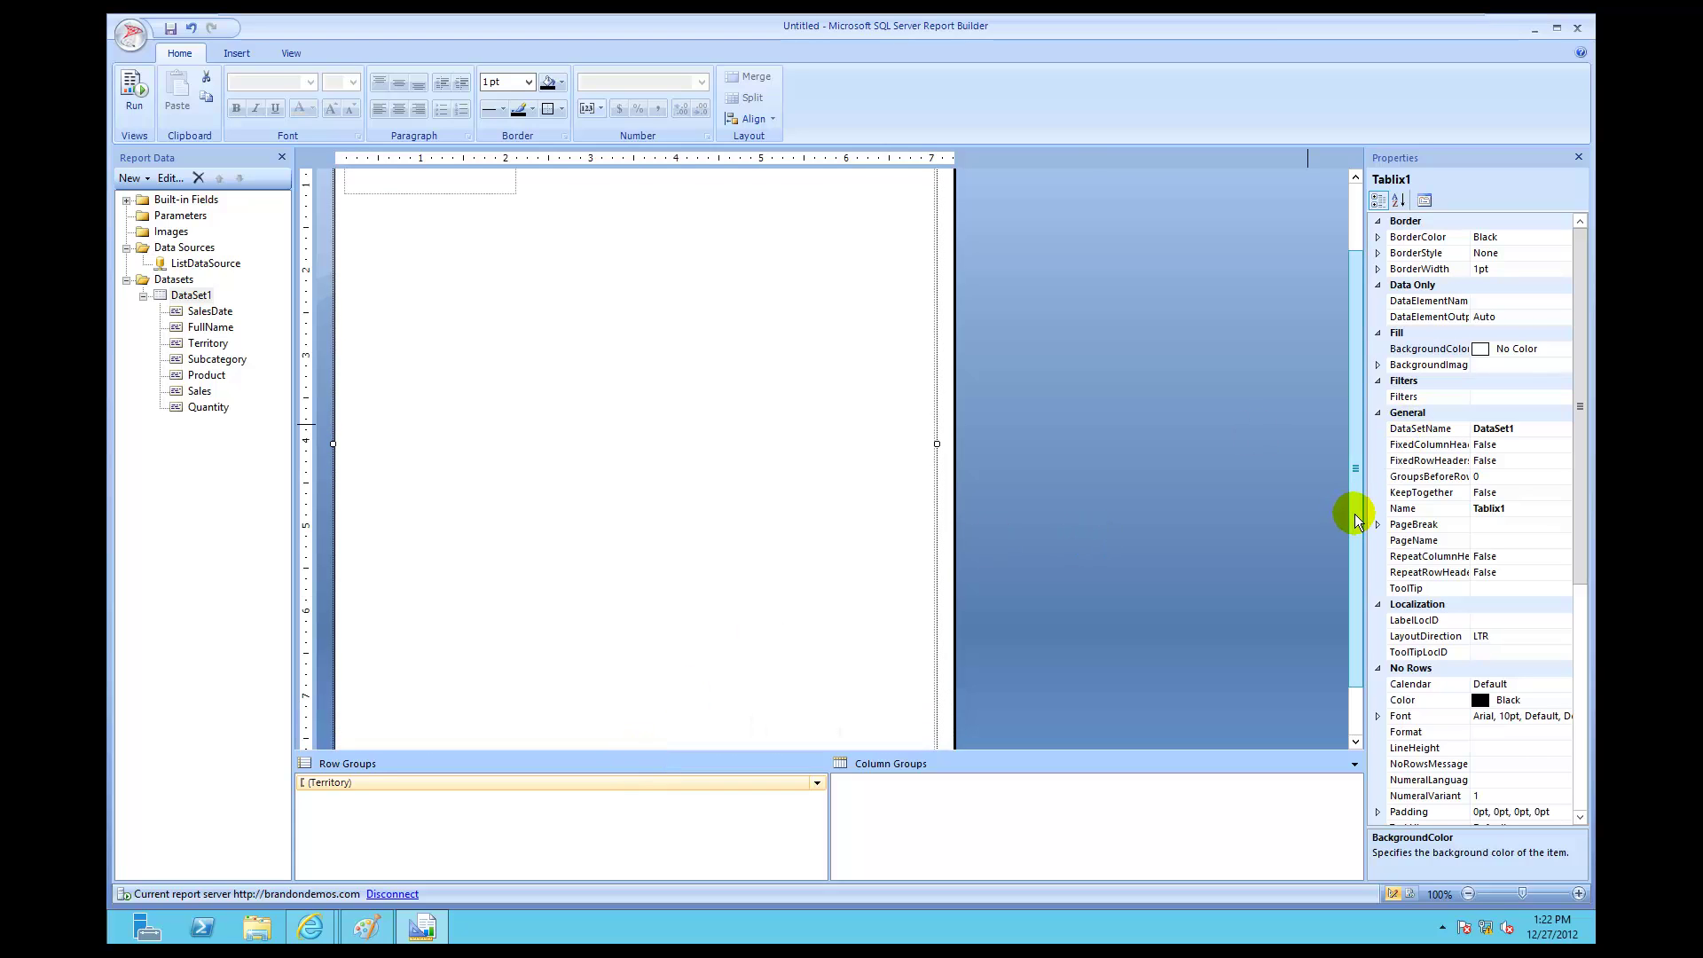
drag(1354, 513, 1353, 560)
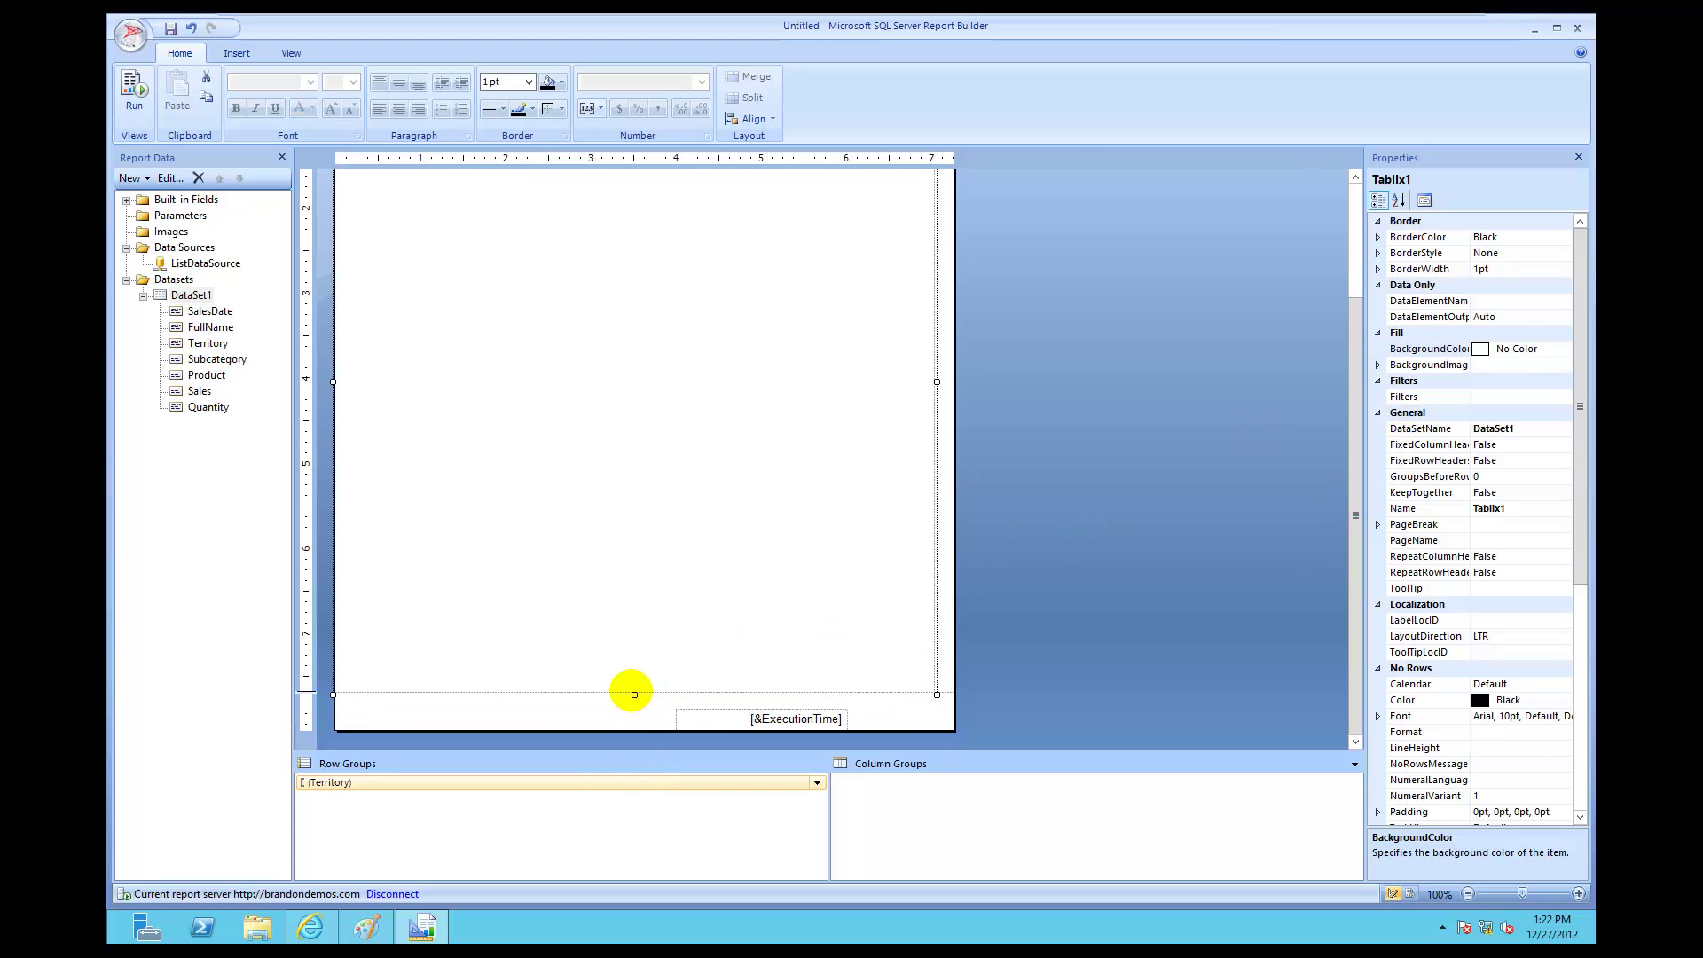
drag(635, 694, 634, 720)
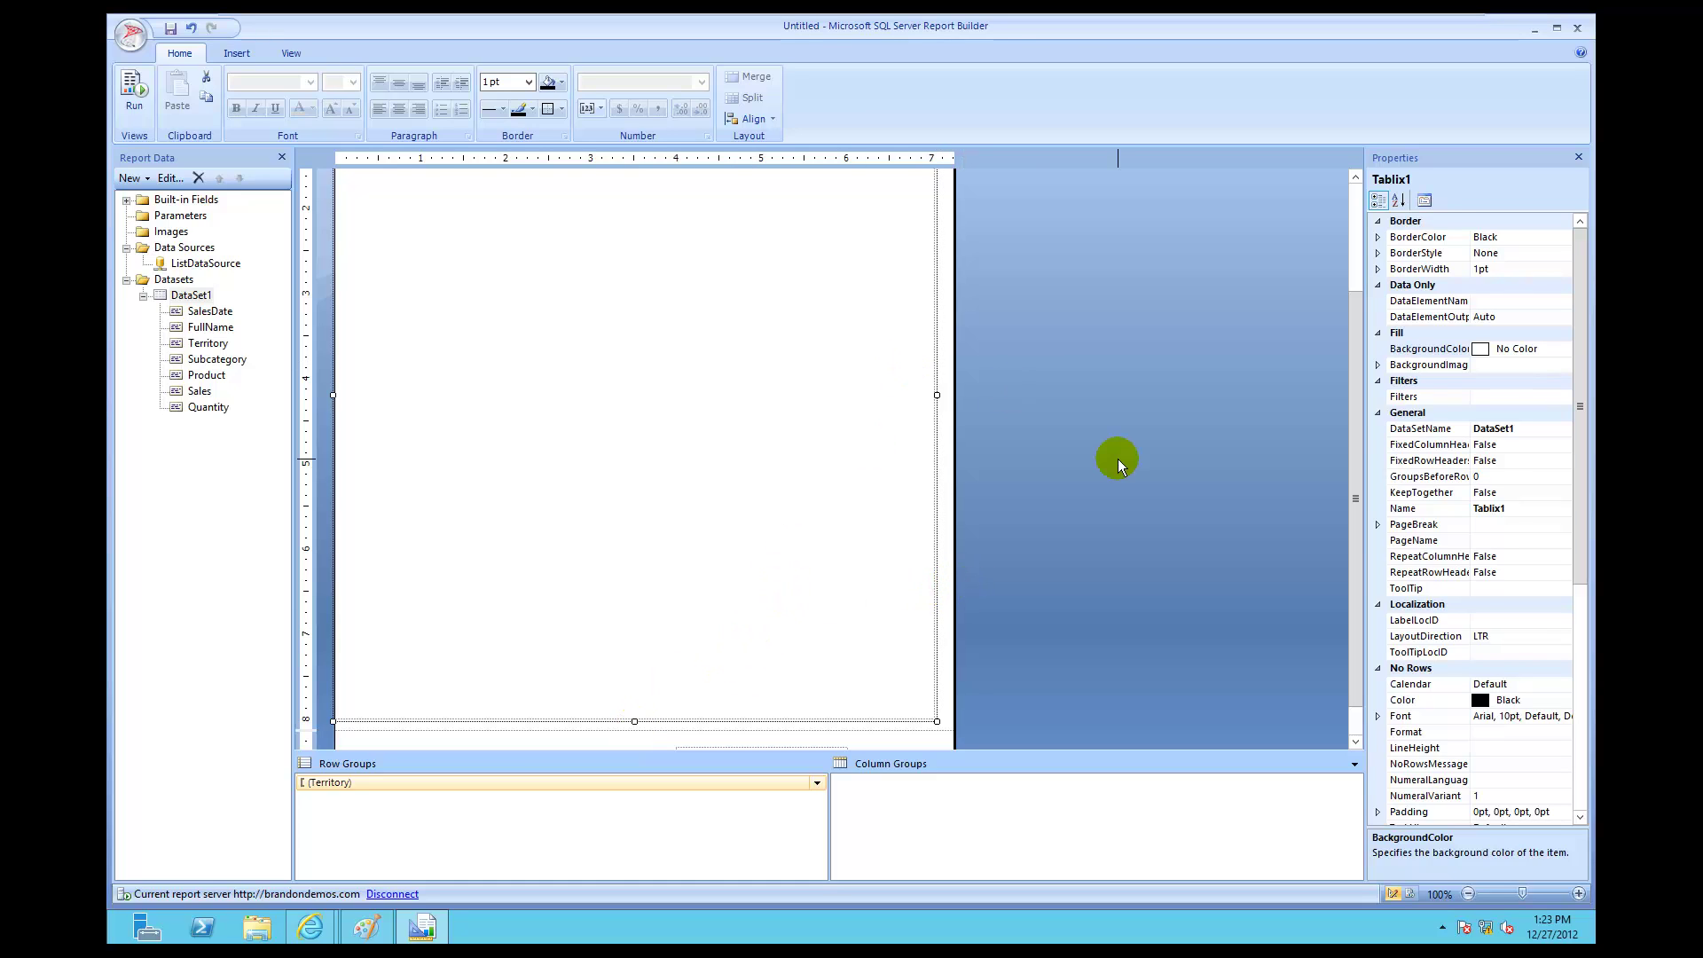
click(1118, 460)
Step: Move the small rectangle into the list's upper-left corner and resize it to 1 in wide by about 7.58 in tall
drag(1356, 389, 1340, 285)
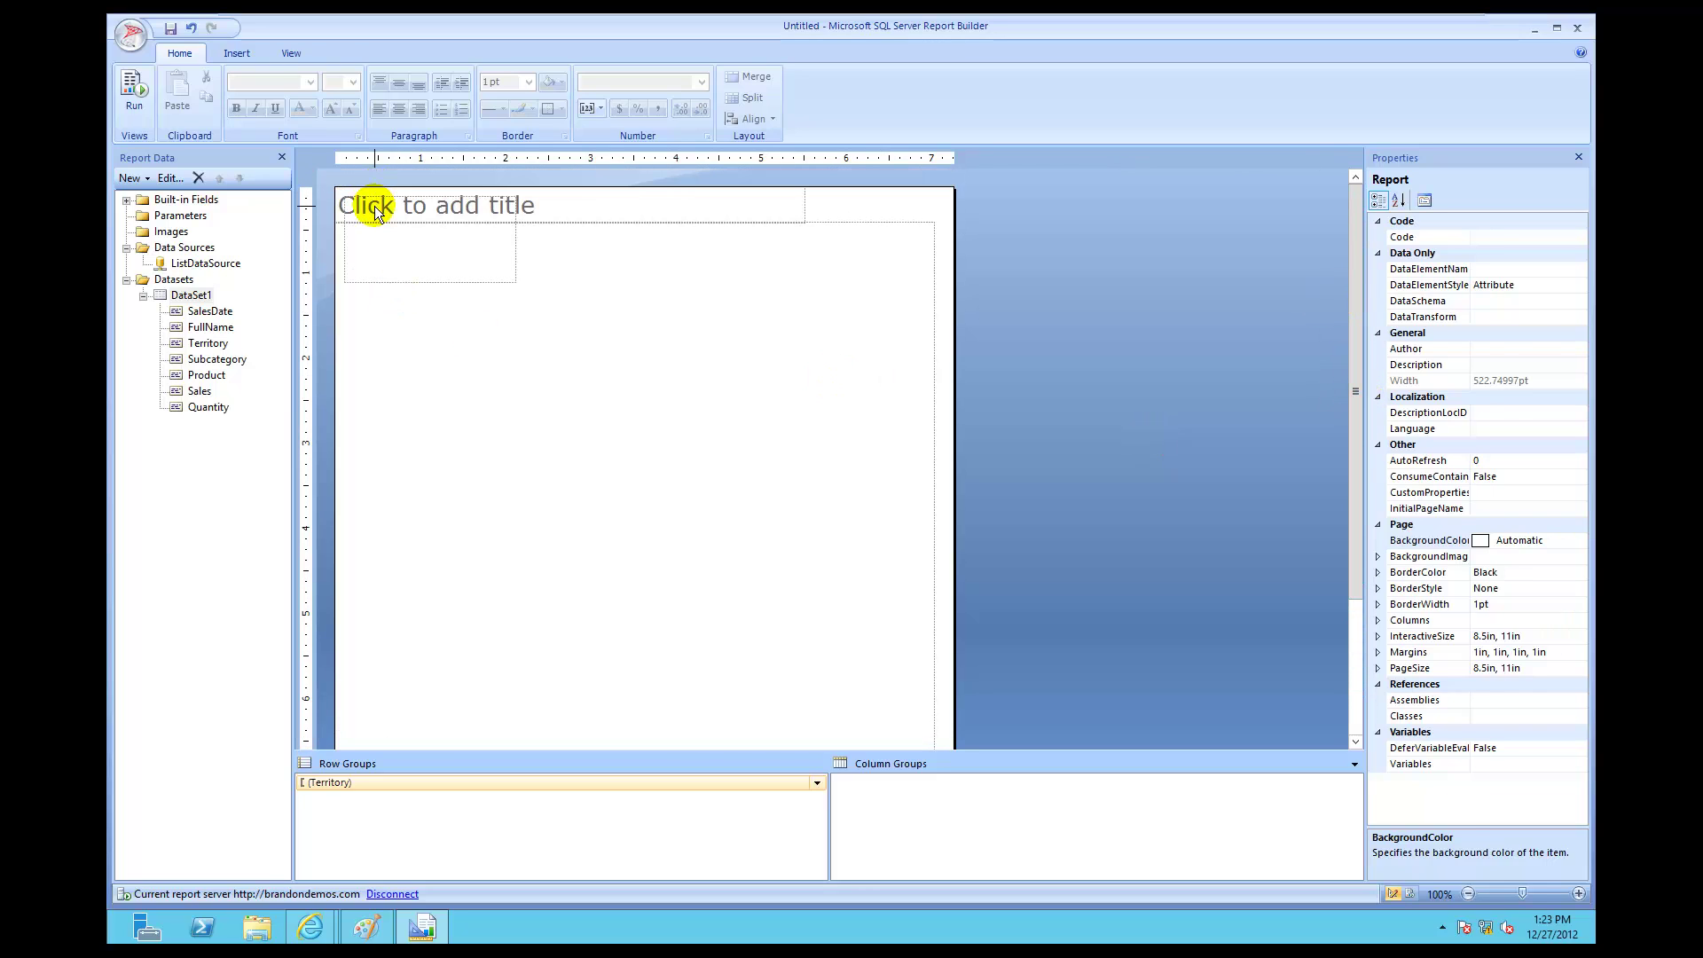
click(375, 206)
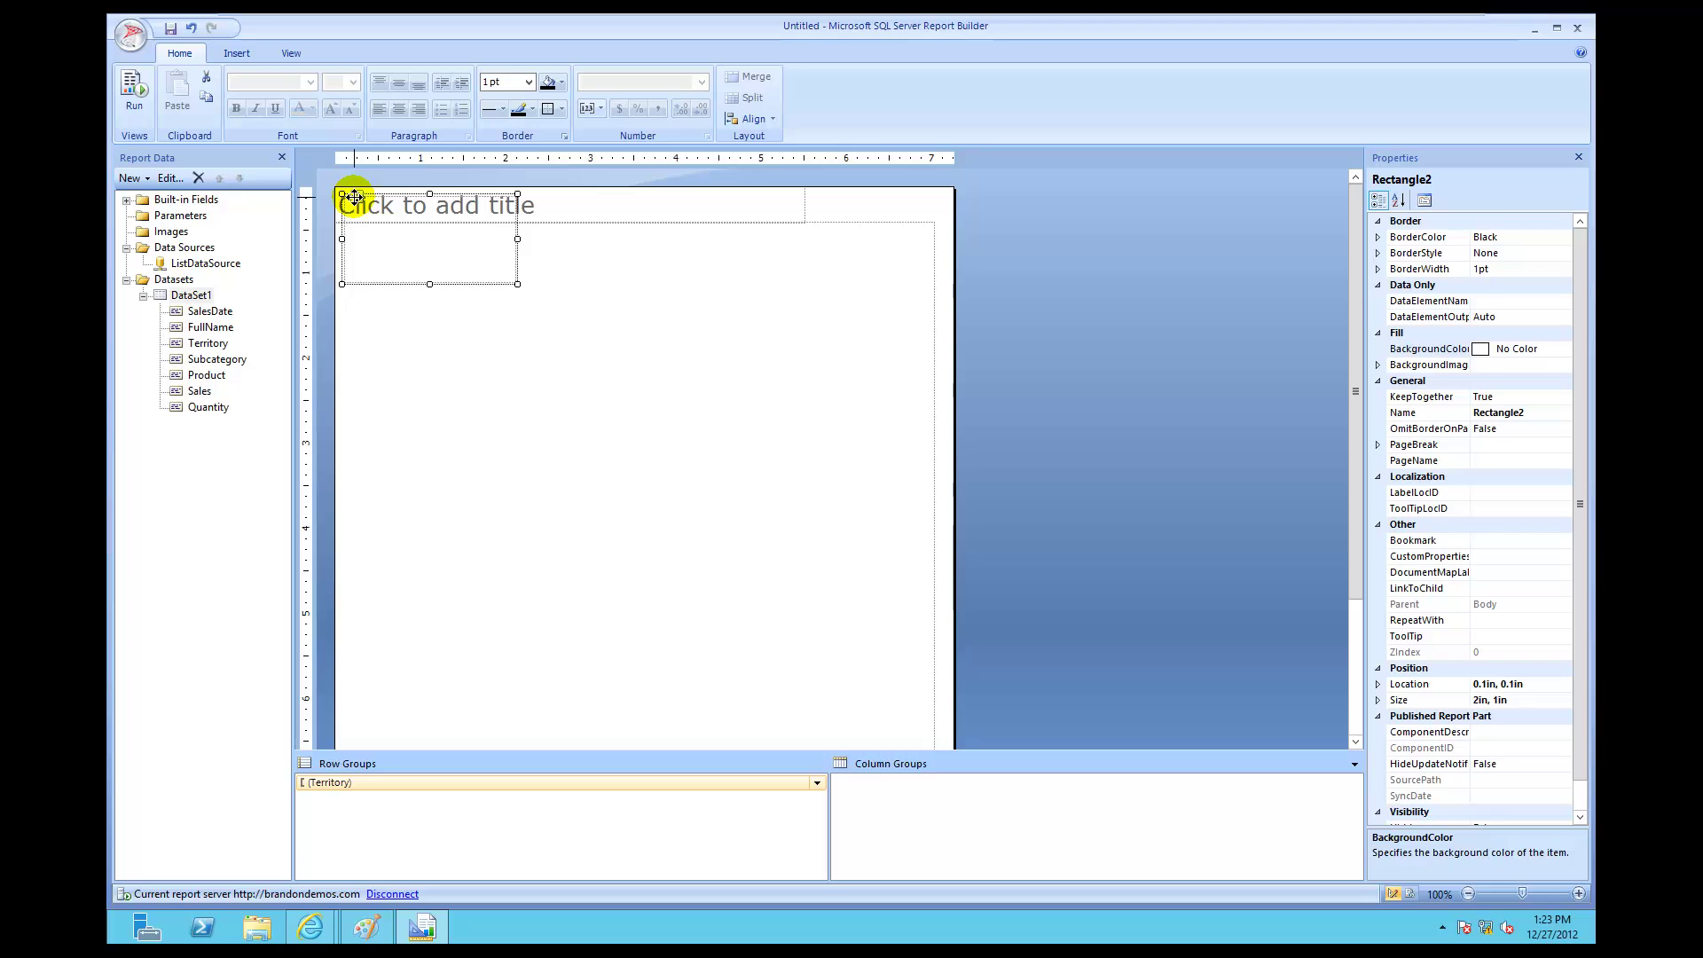
mouse_move(355, 195)
mouse_down()
mouse_move(358, 238)
mouse_move(348, 225)
mouse_up()
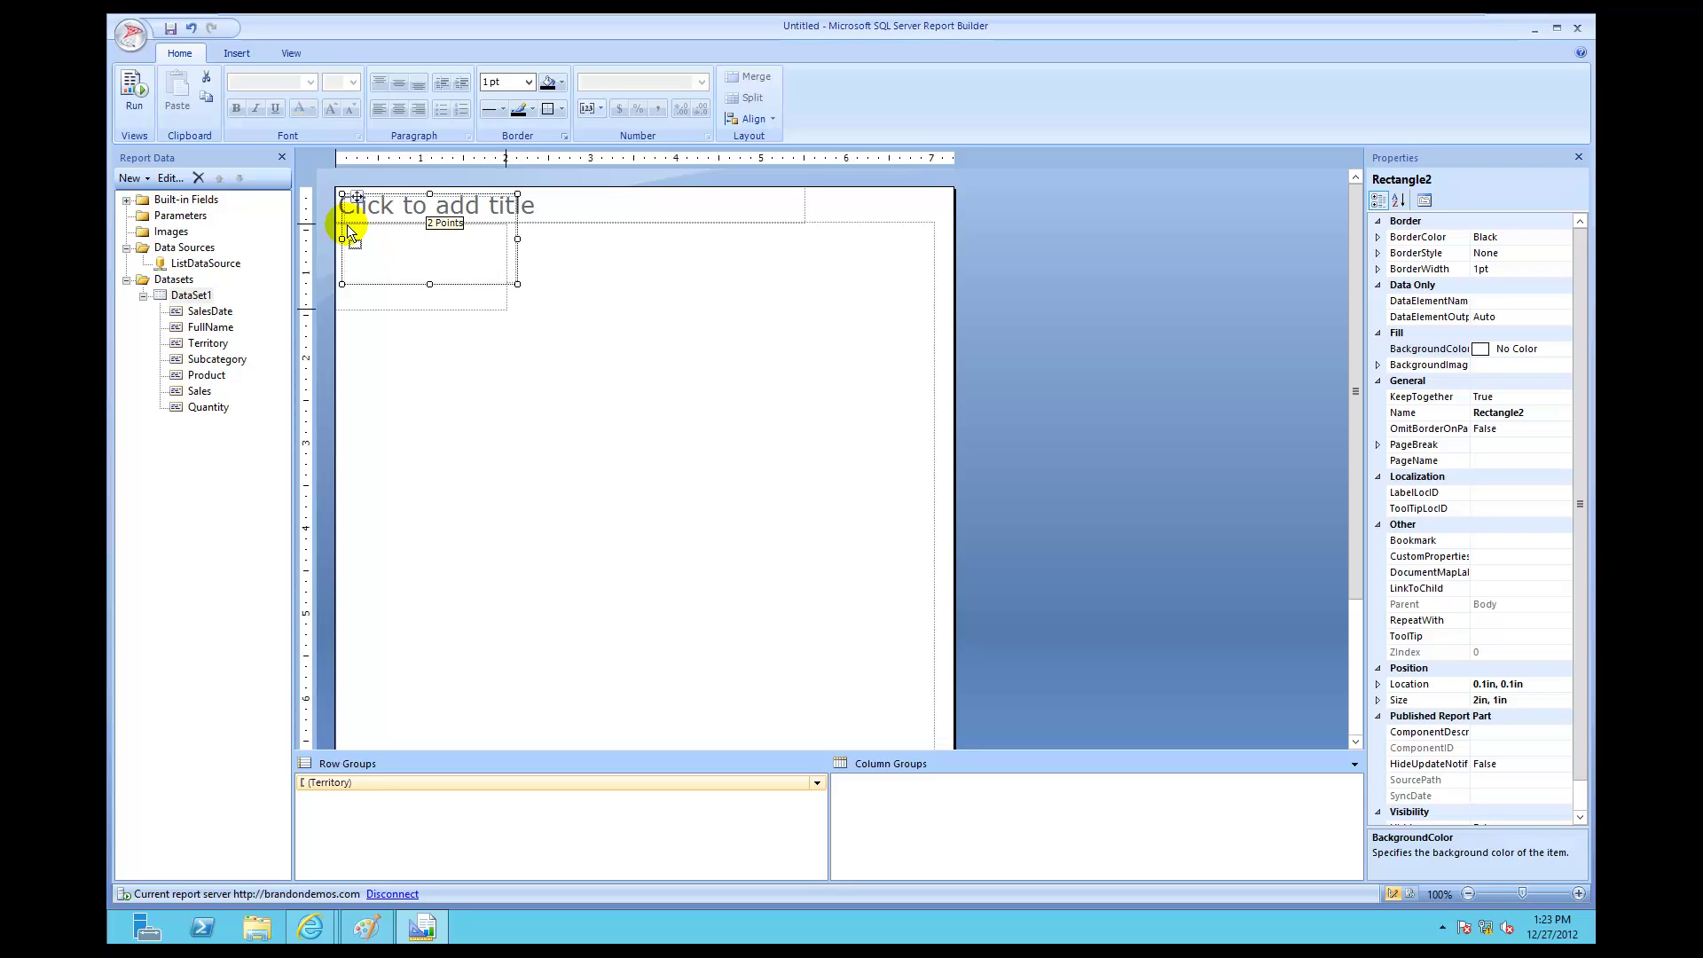
drag(348, 226, 348, 226)
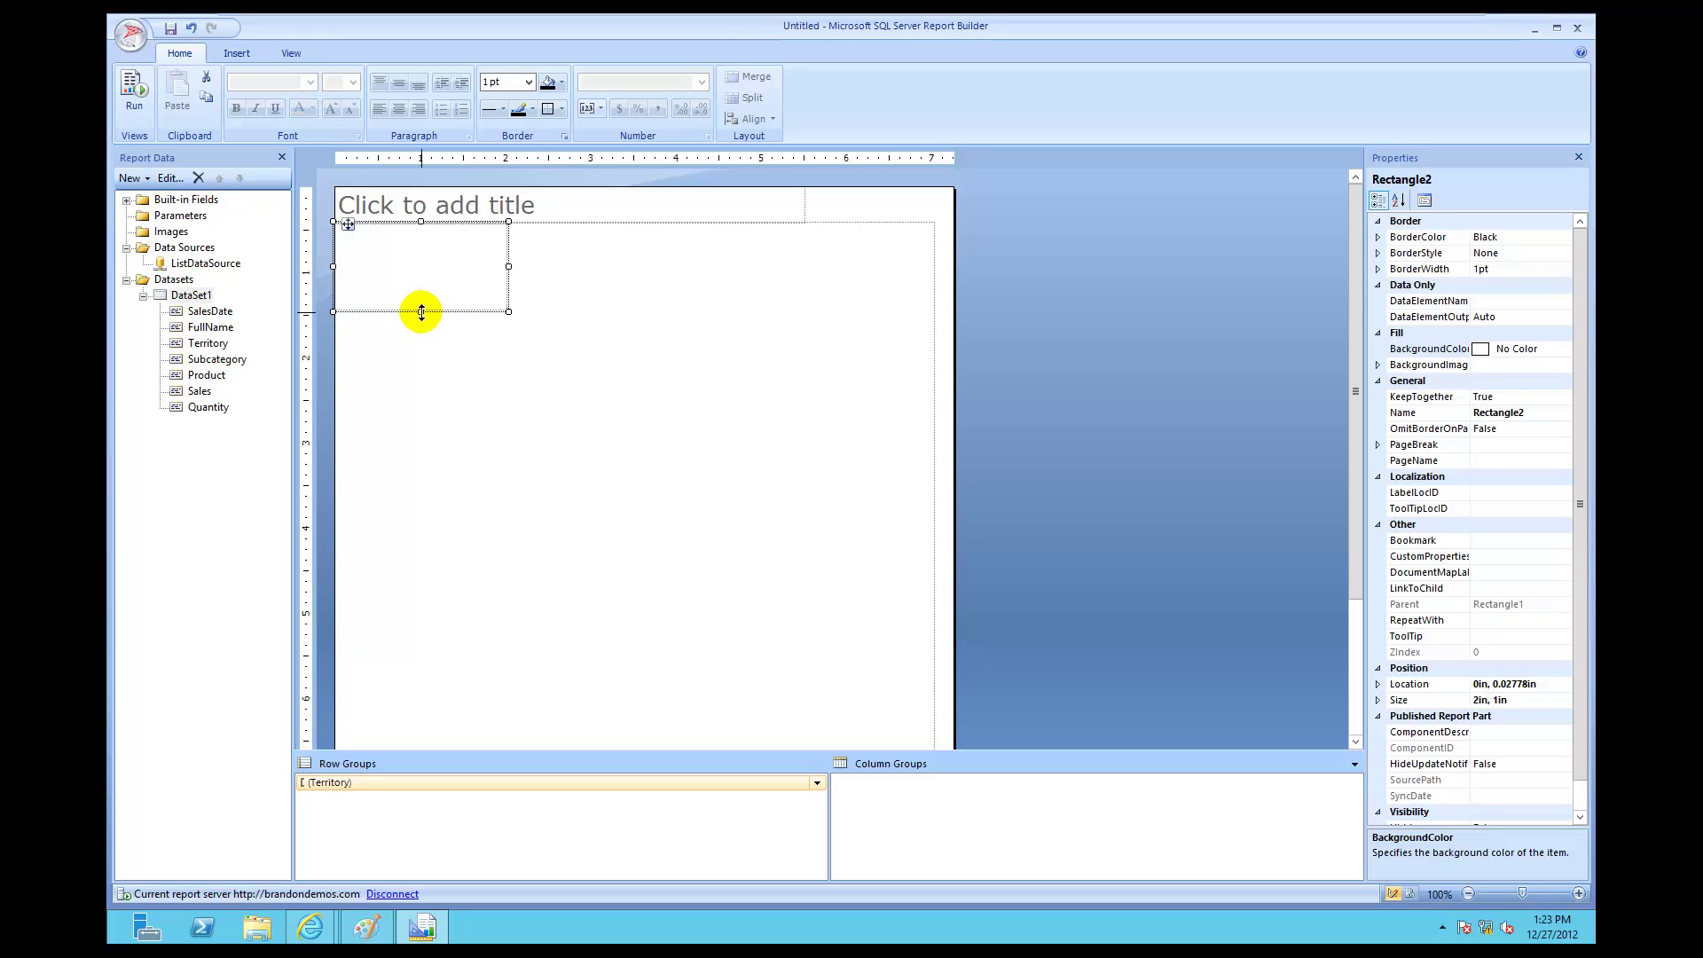
drag(422, 311, 442, 699)
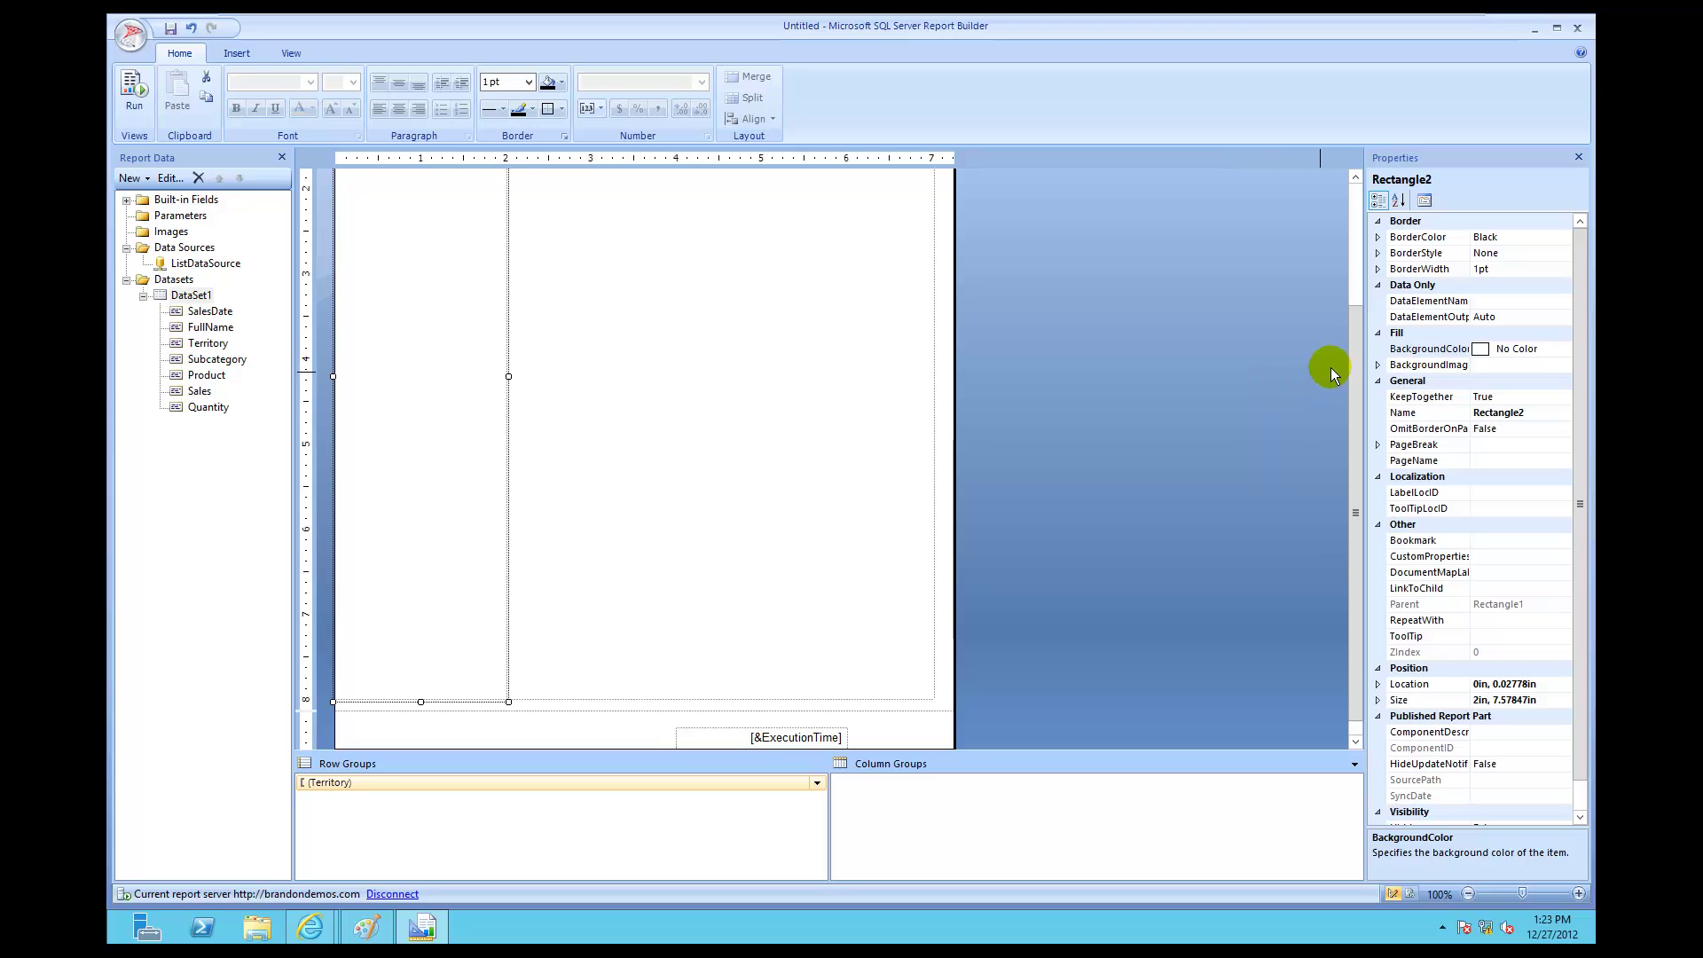
scroll(1335, 319, up, 3)
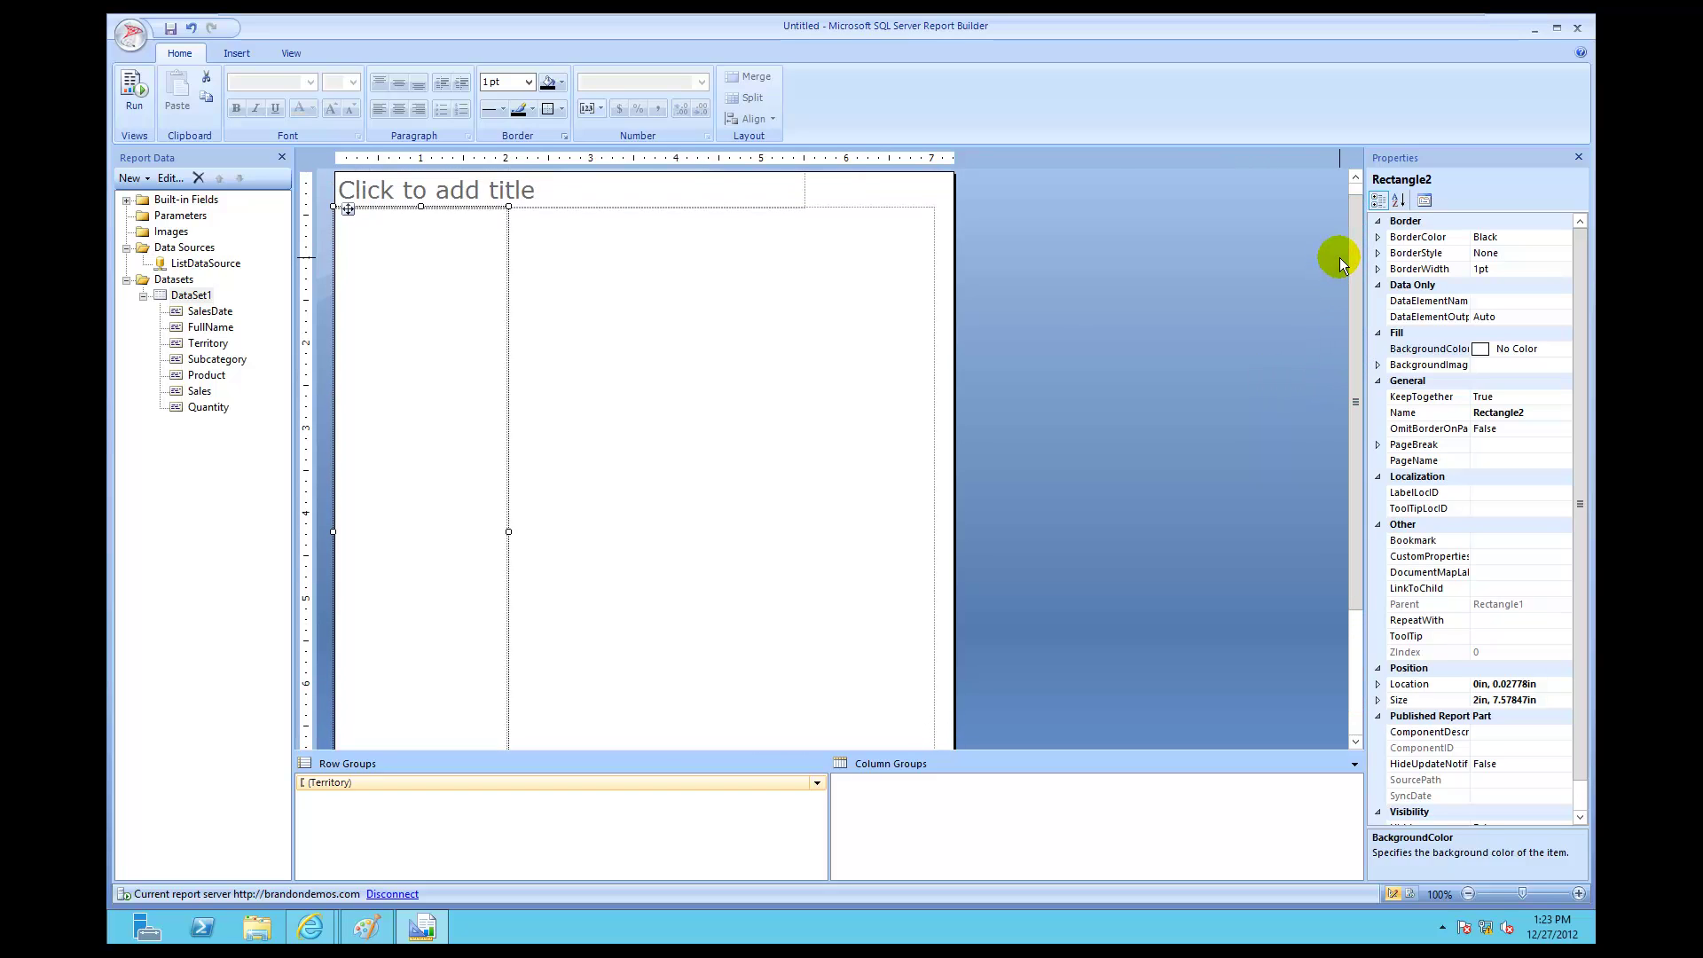
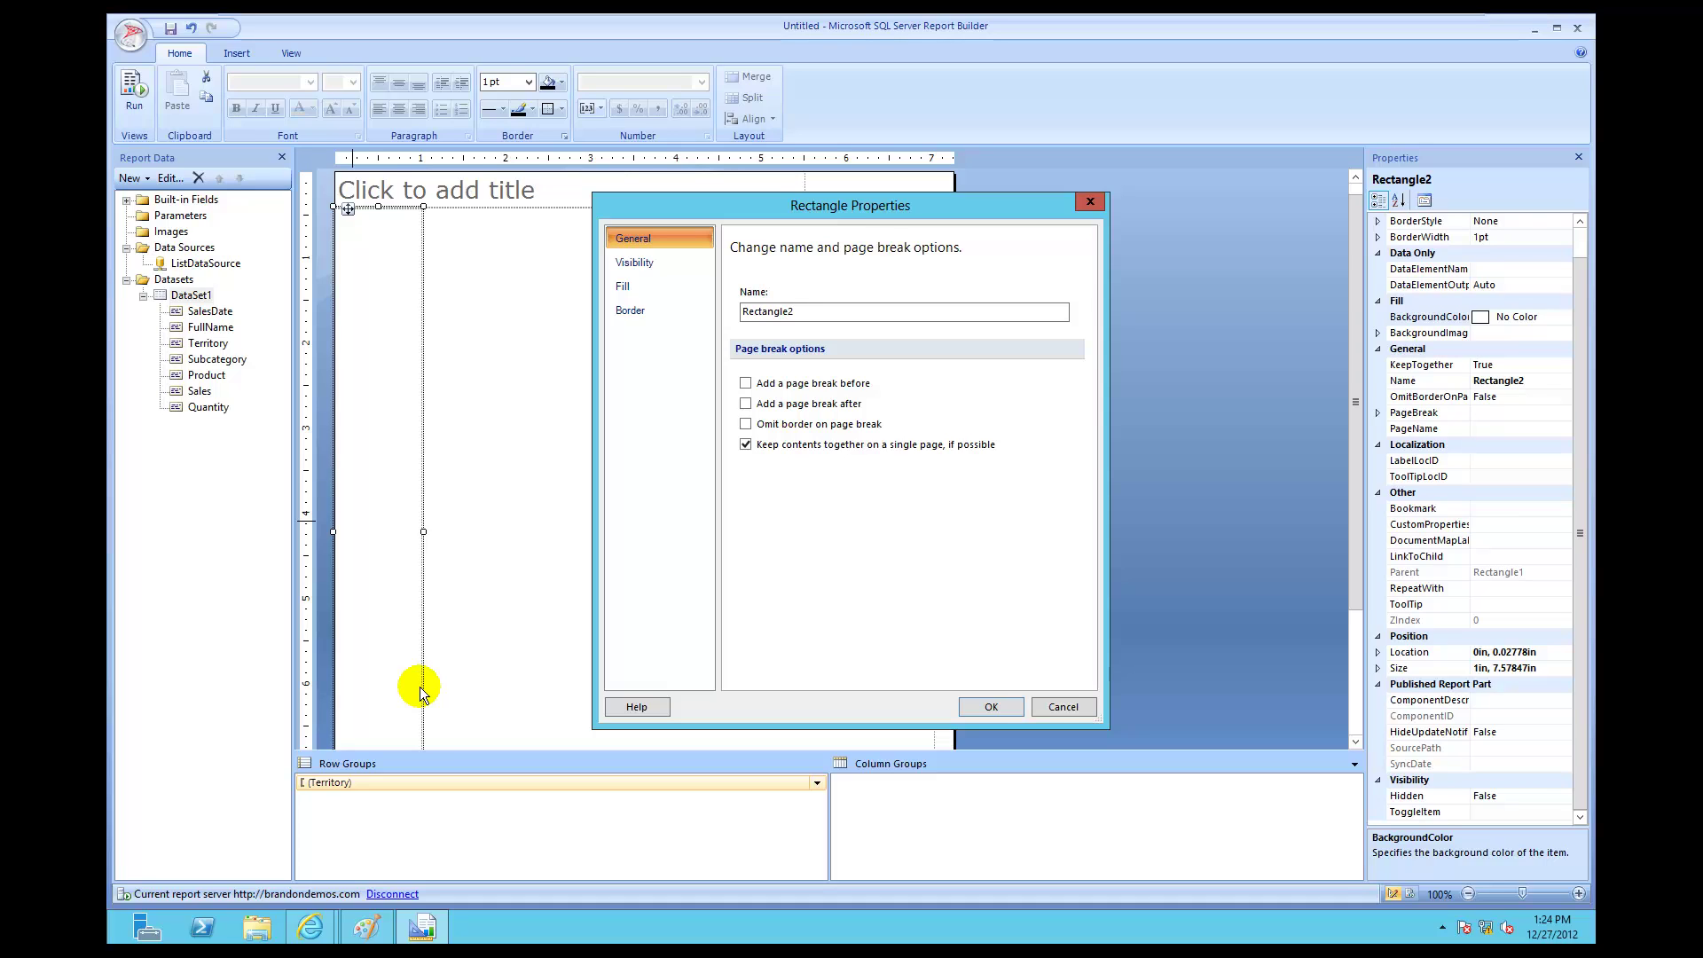
Step: Set the narrow rectangle's fill color to SlateGray from the standard color palette
click(624, 295)
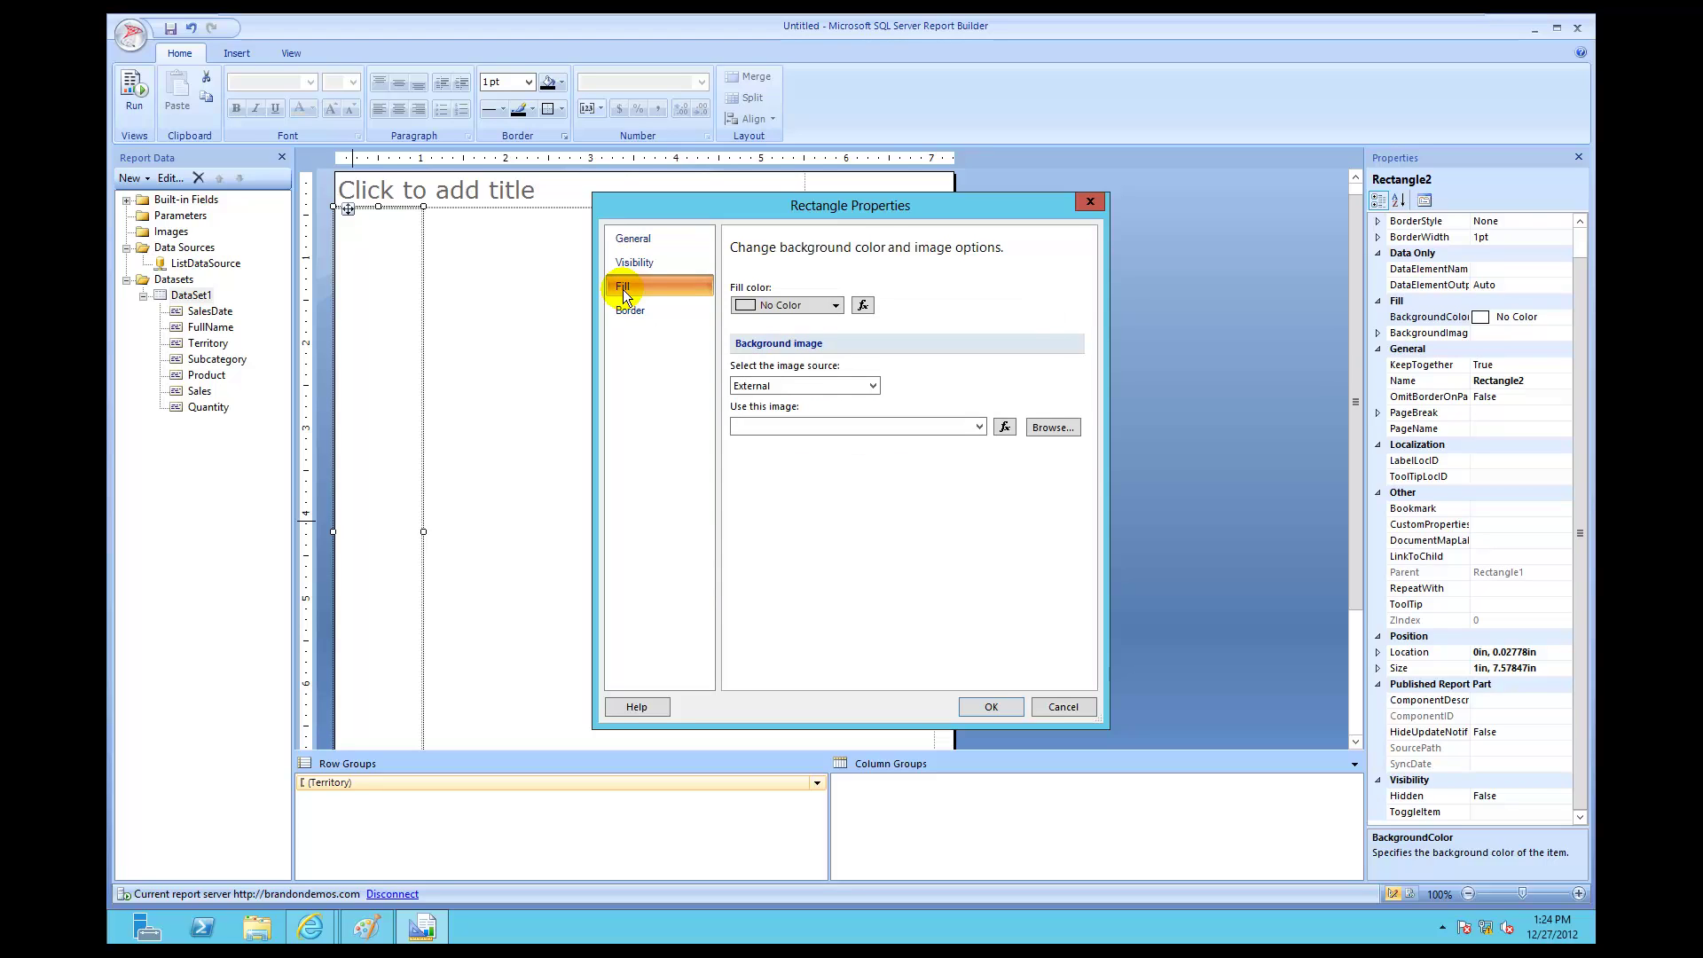
click(836, 305)
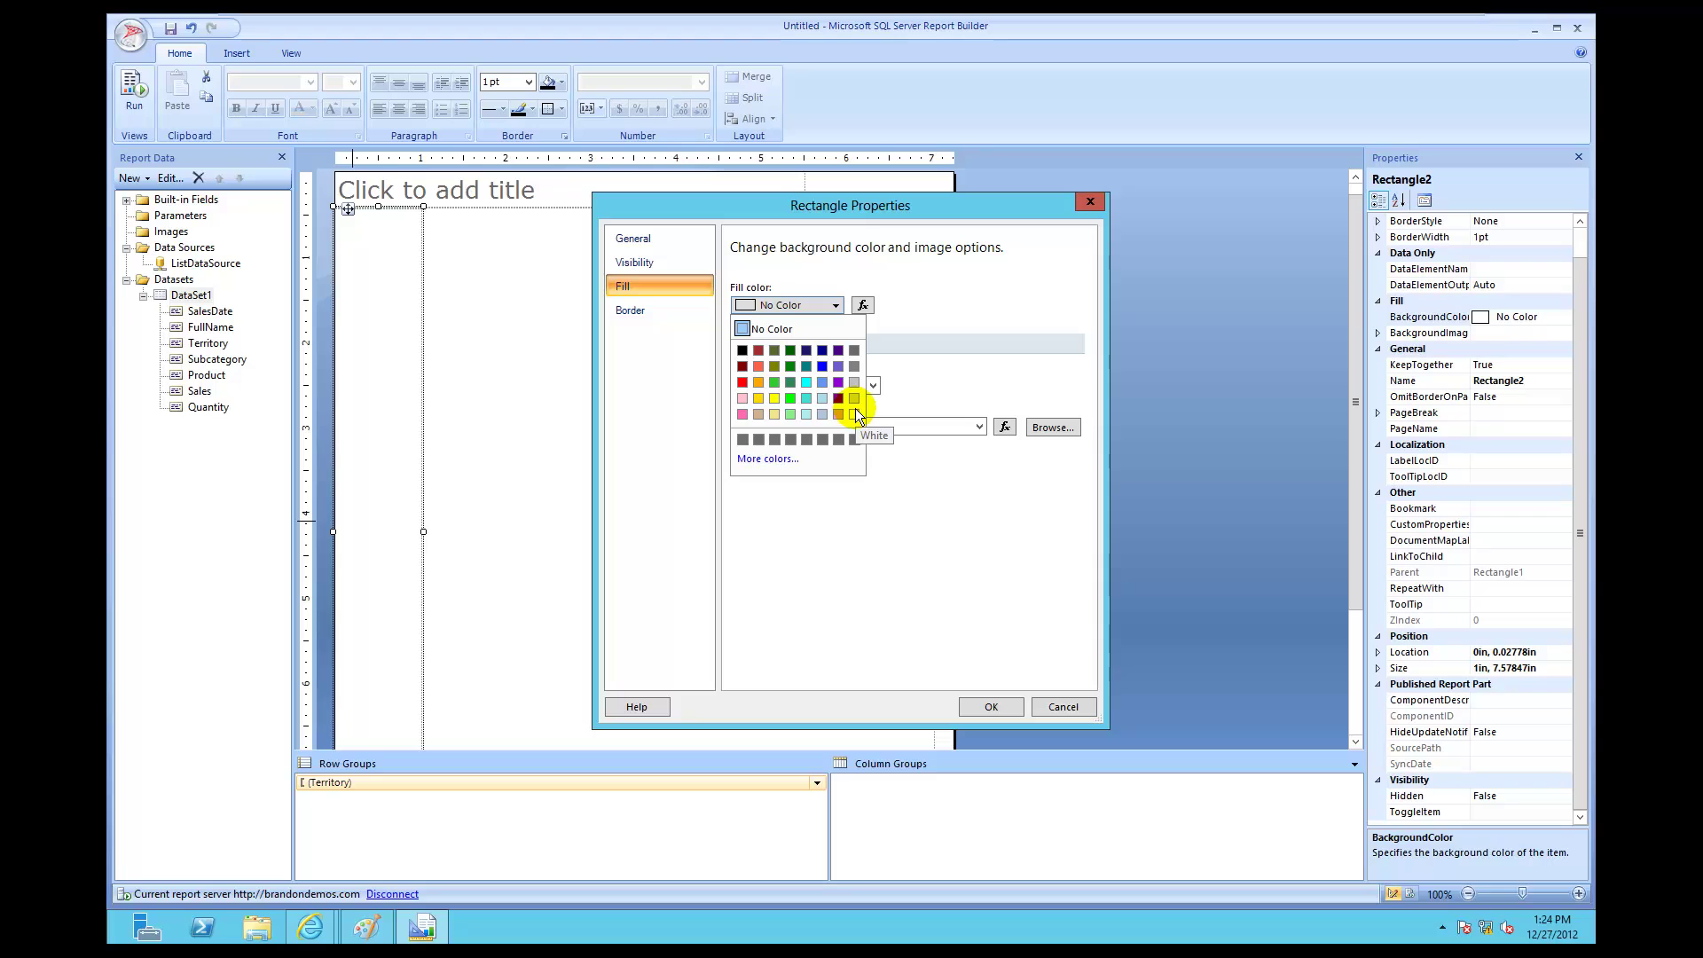
click(768, 459)
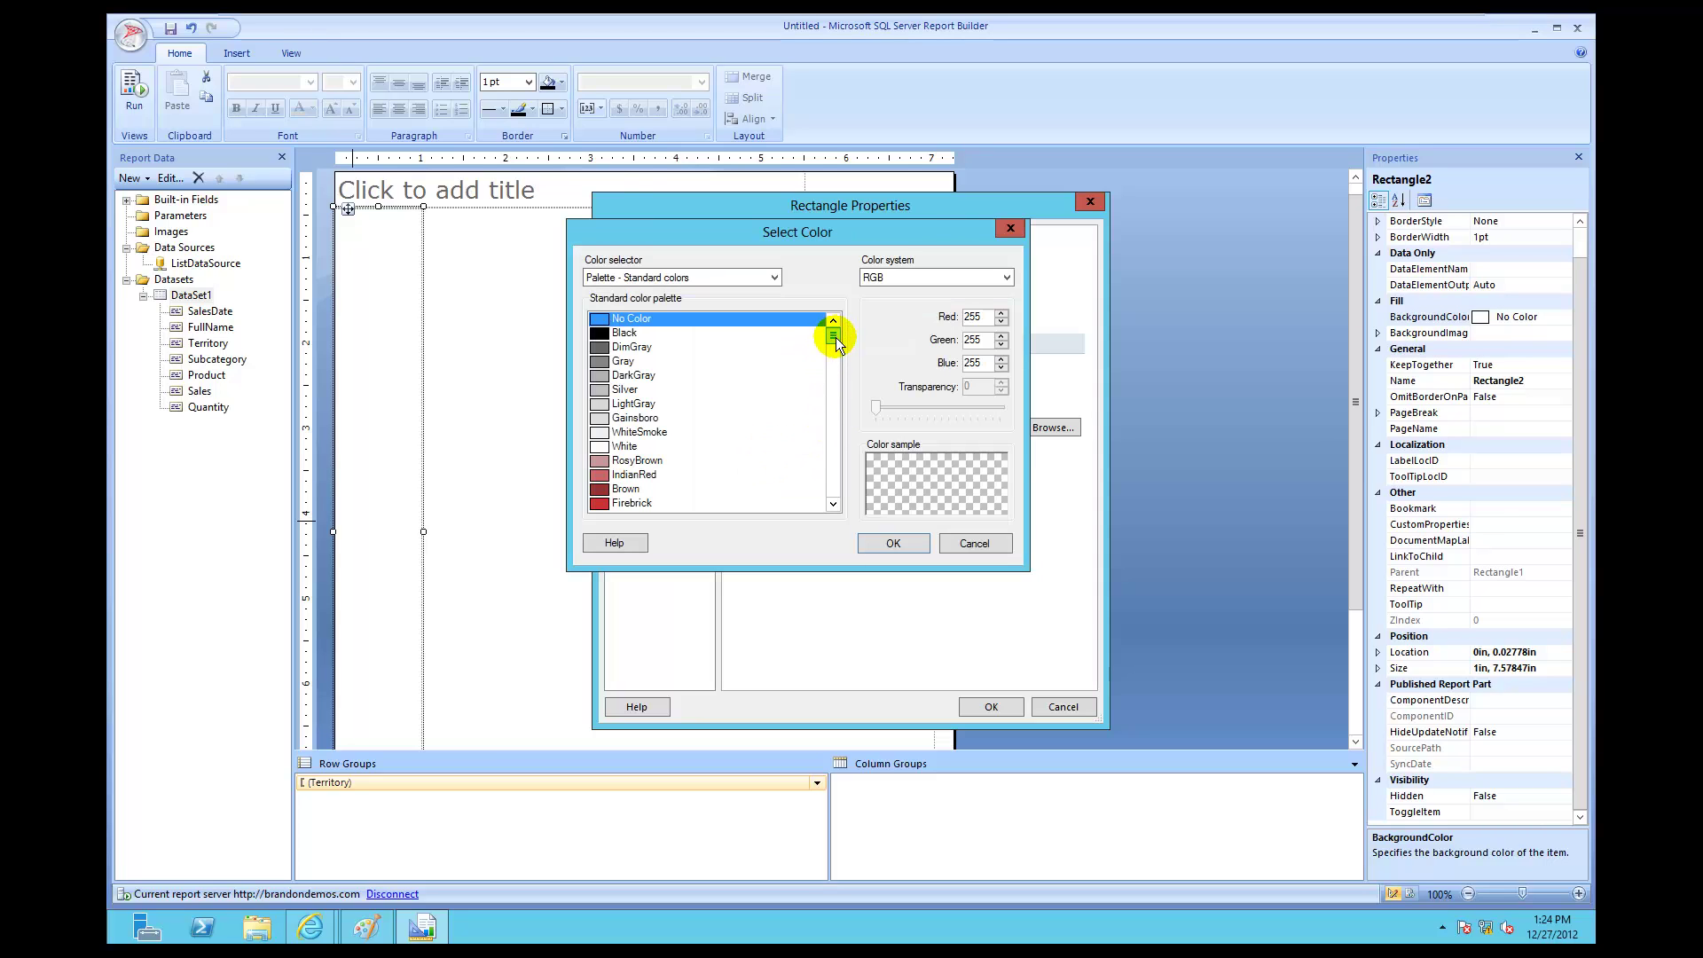
drag(834, 341, 838, 434)
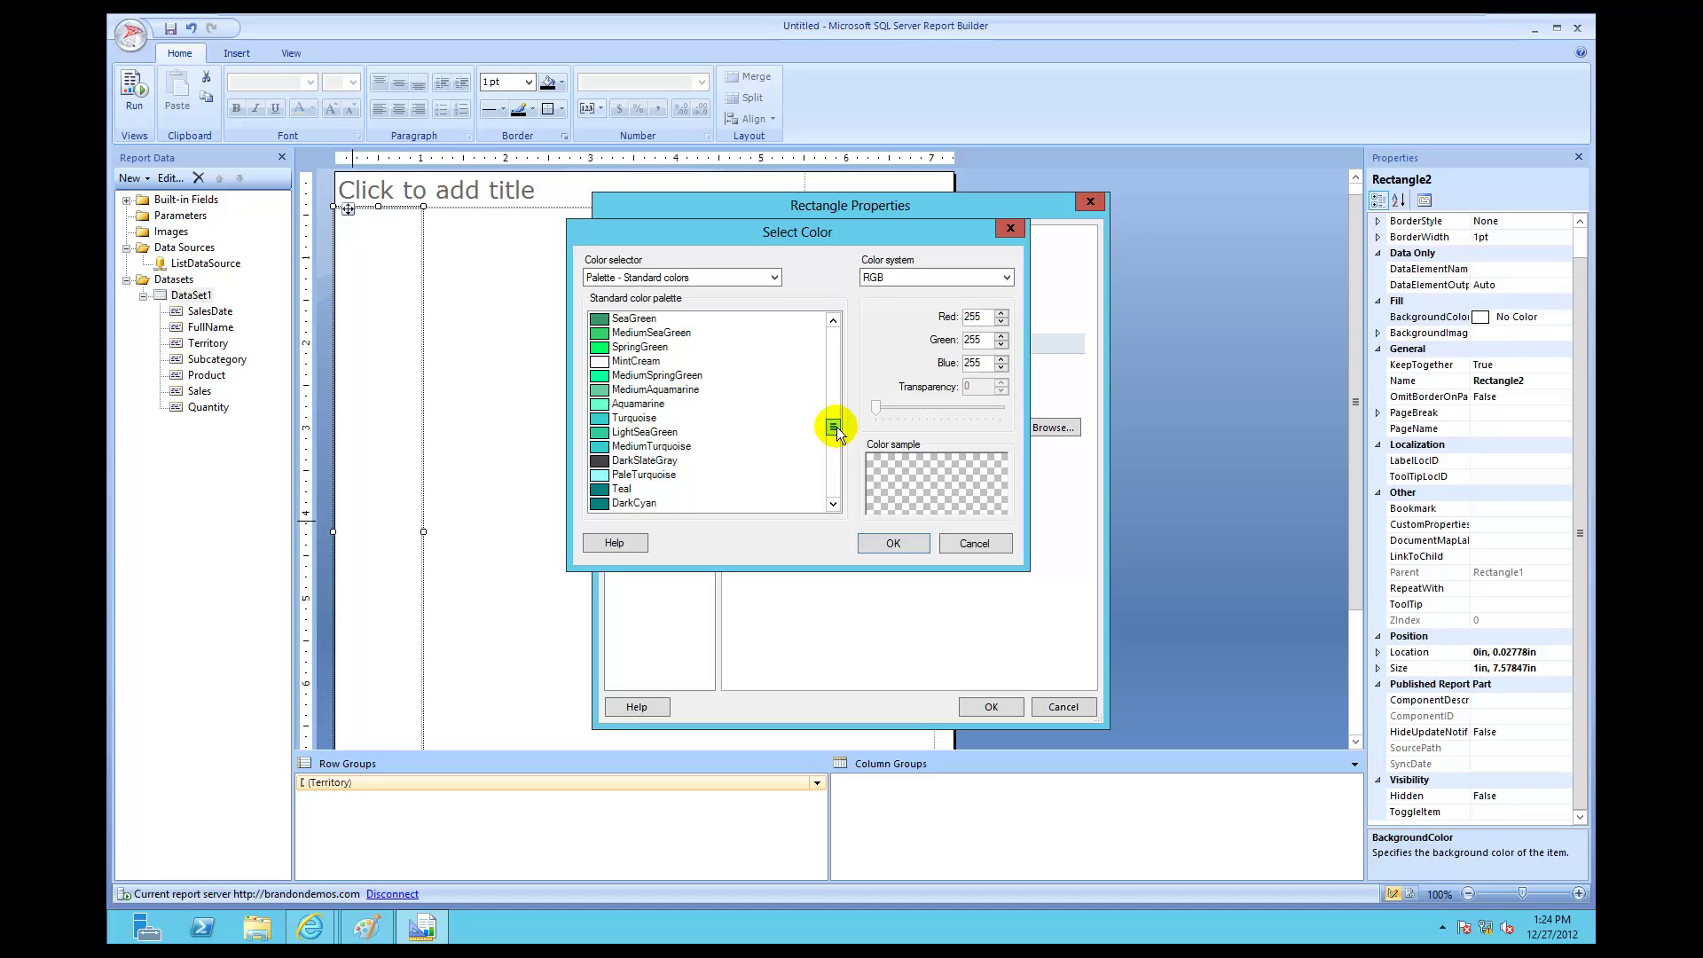
drag(839, 434, 843, 458)
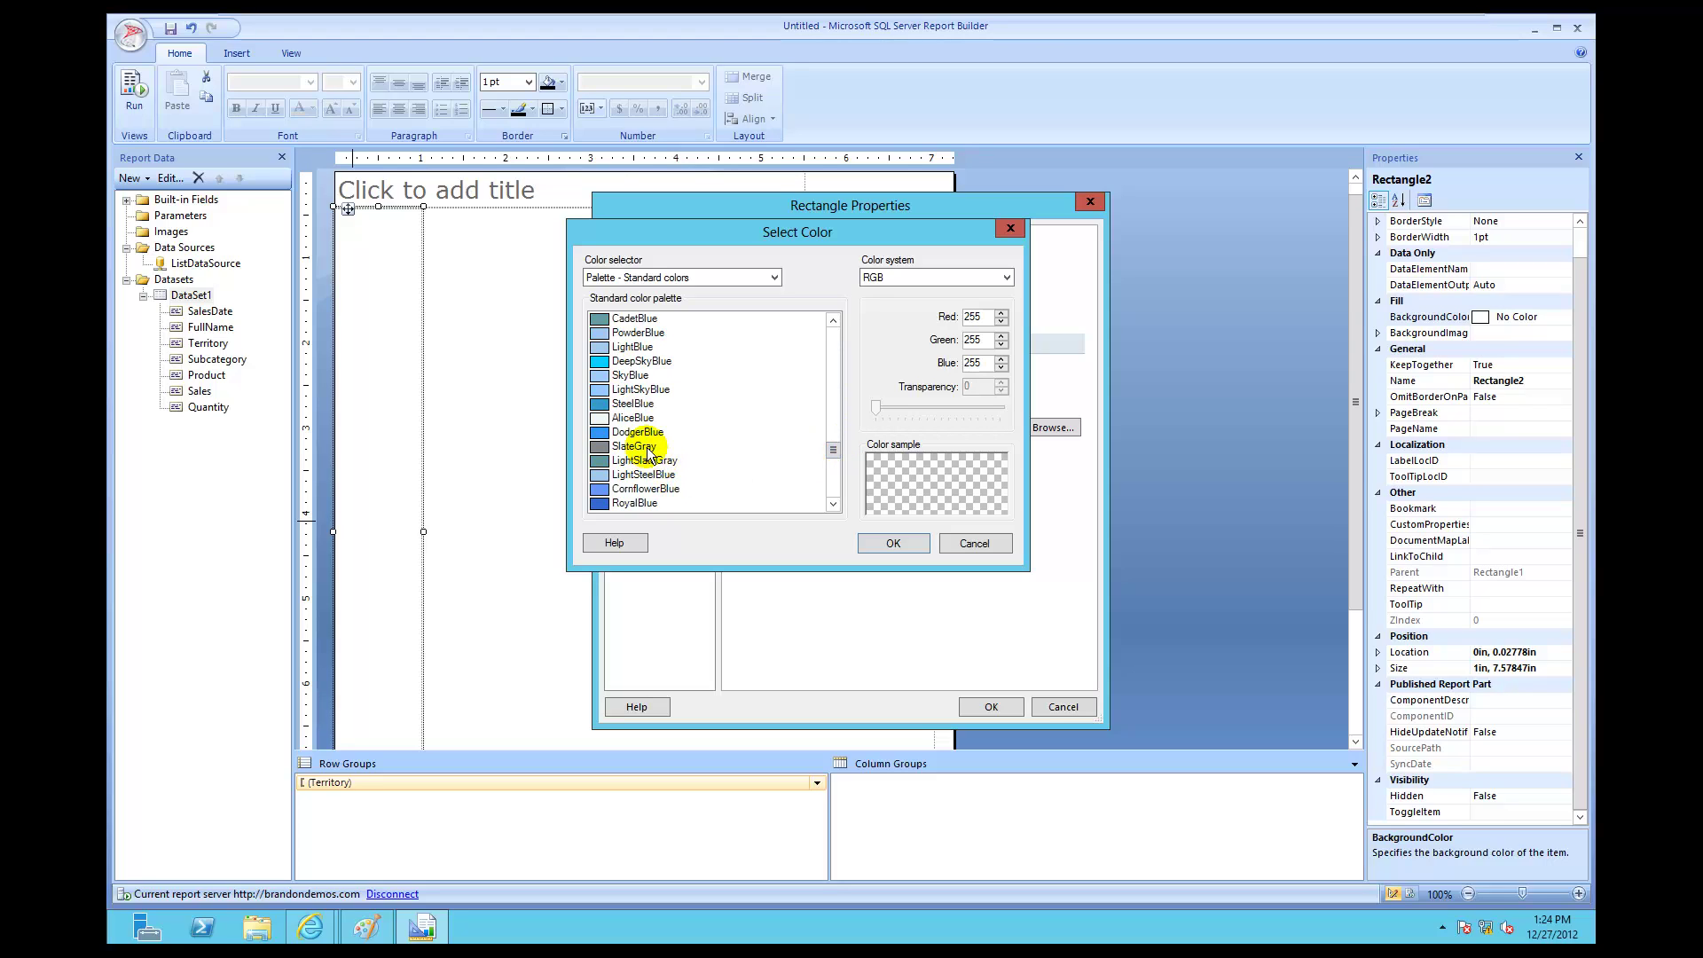
click(643, 446)
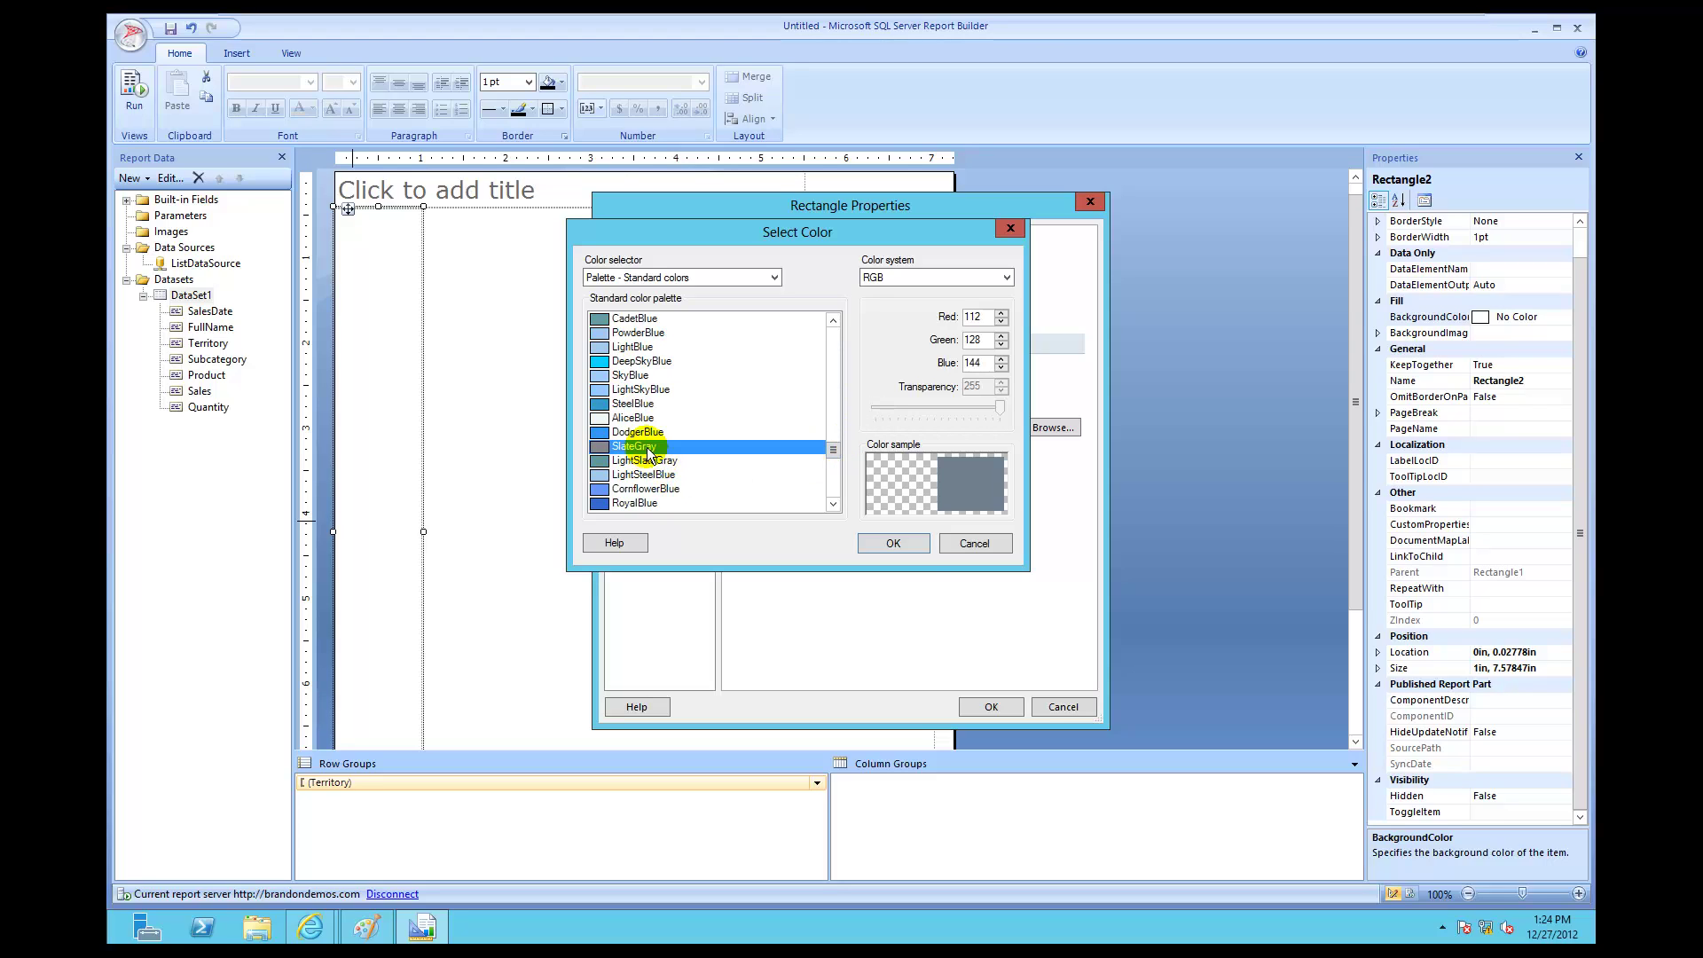
click(909, 544)
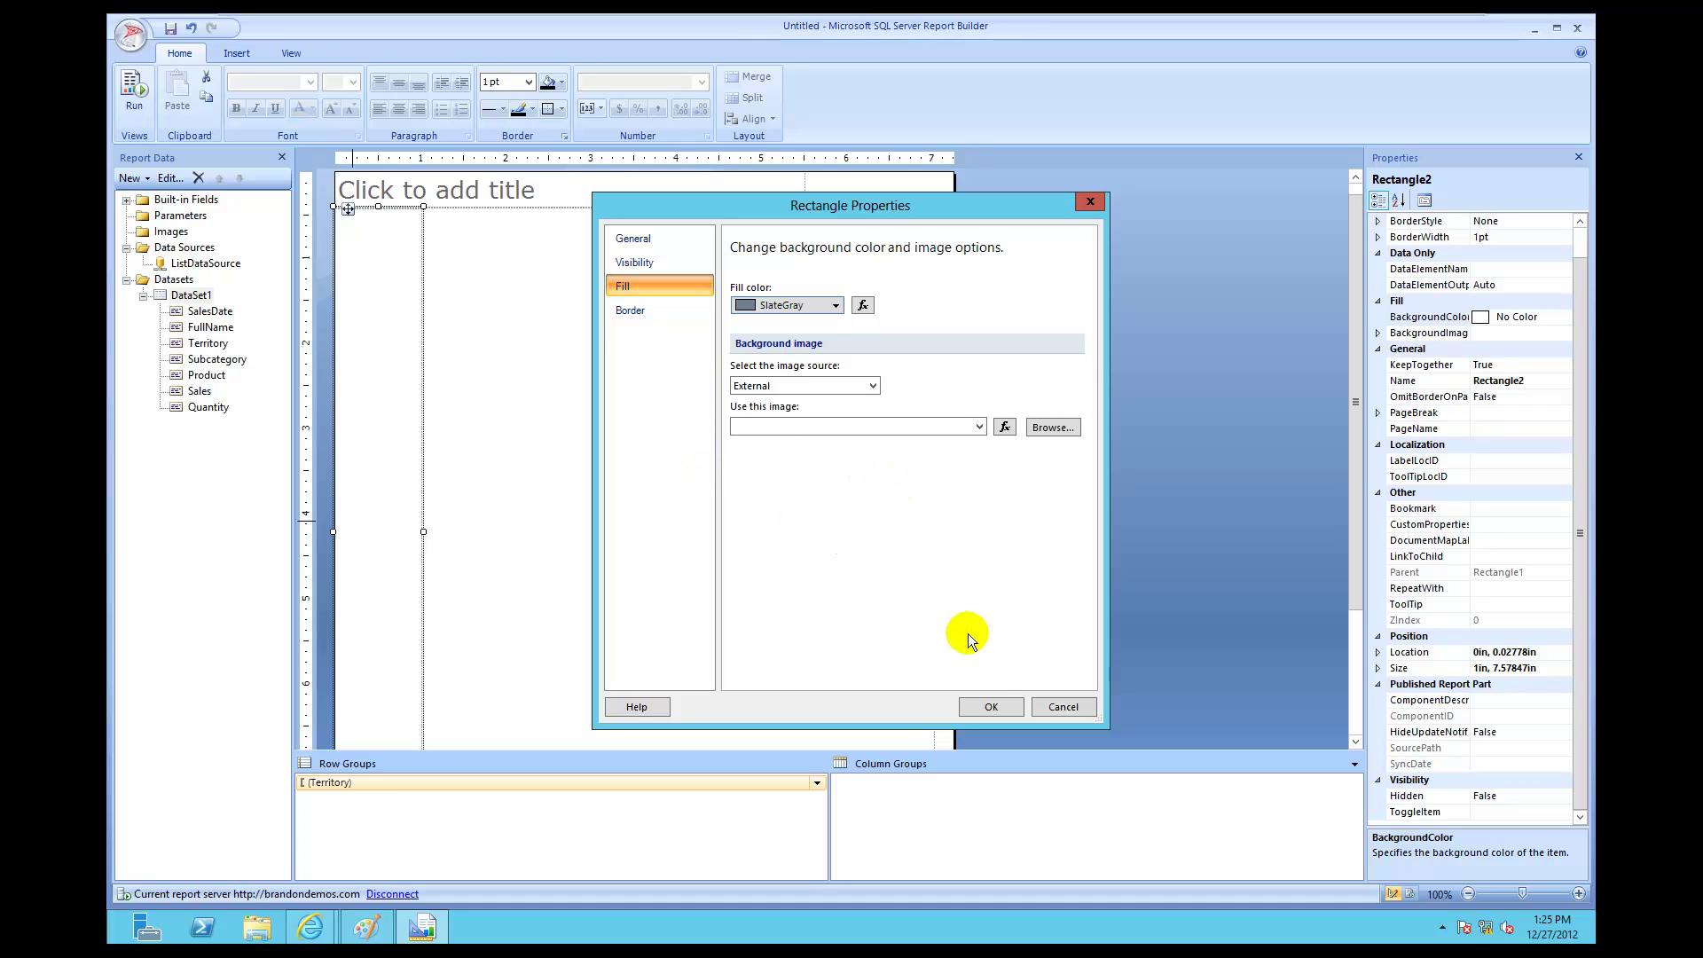
click(996, 703)
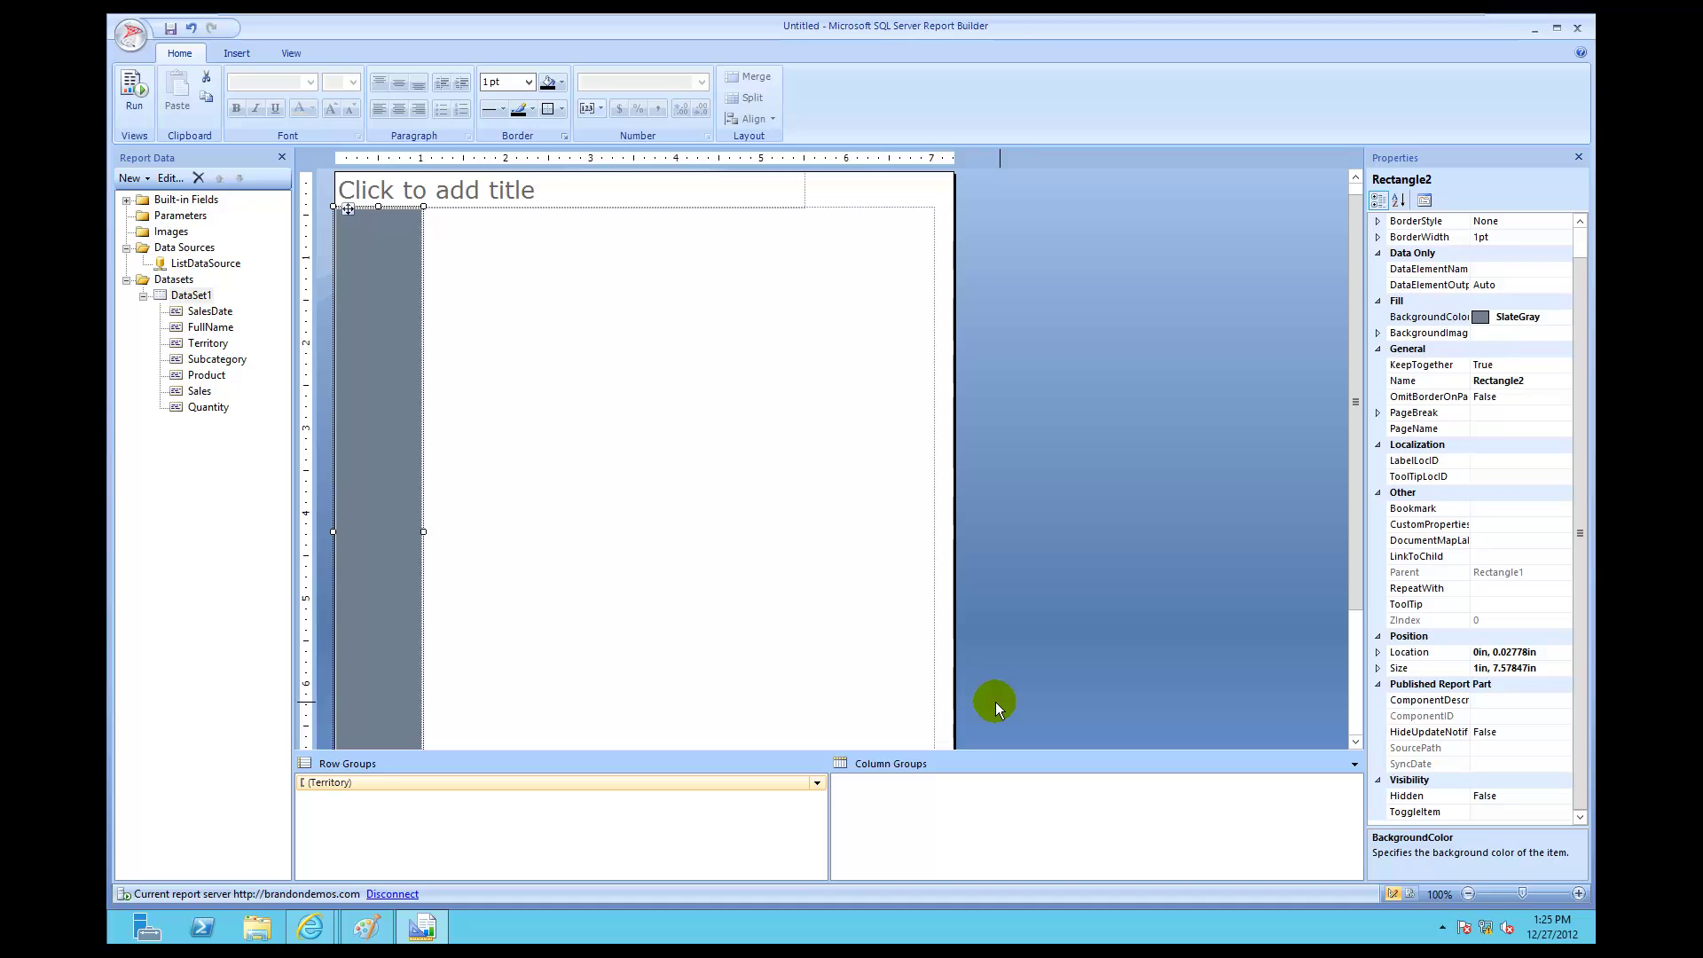
Step: Preview the report, page forward to the last page and back to the first, and return to design view
click(135, 89)
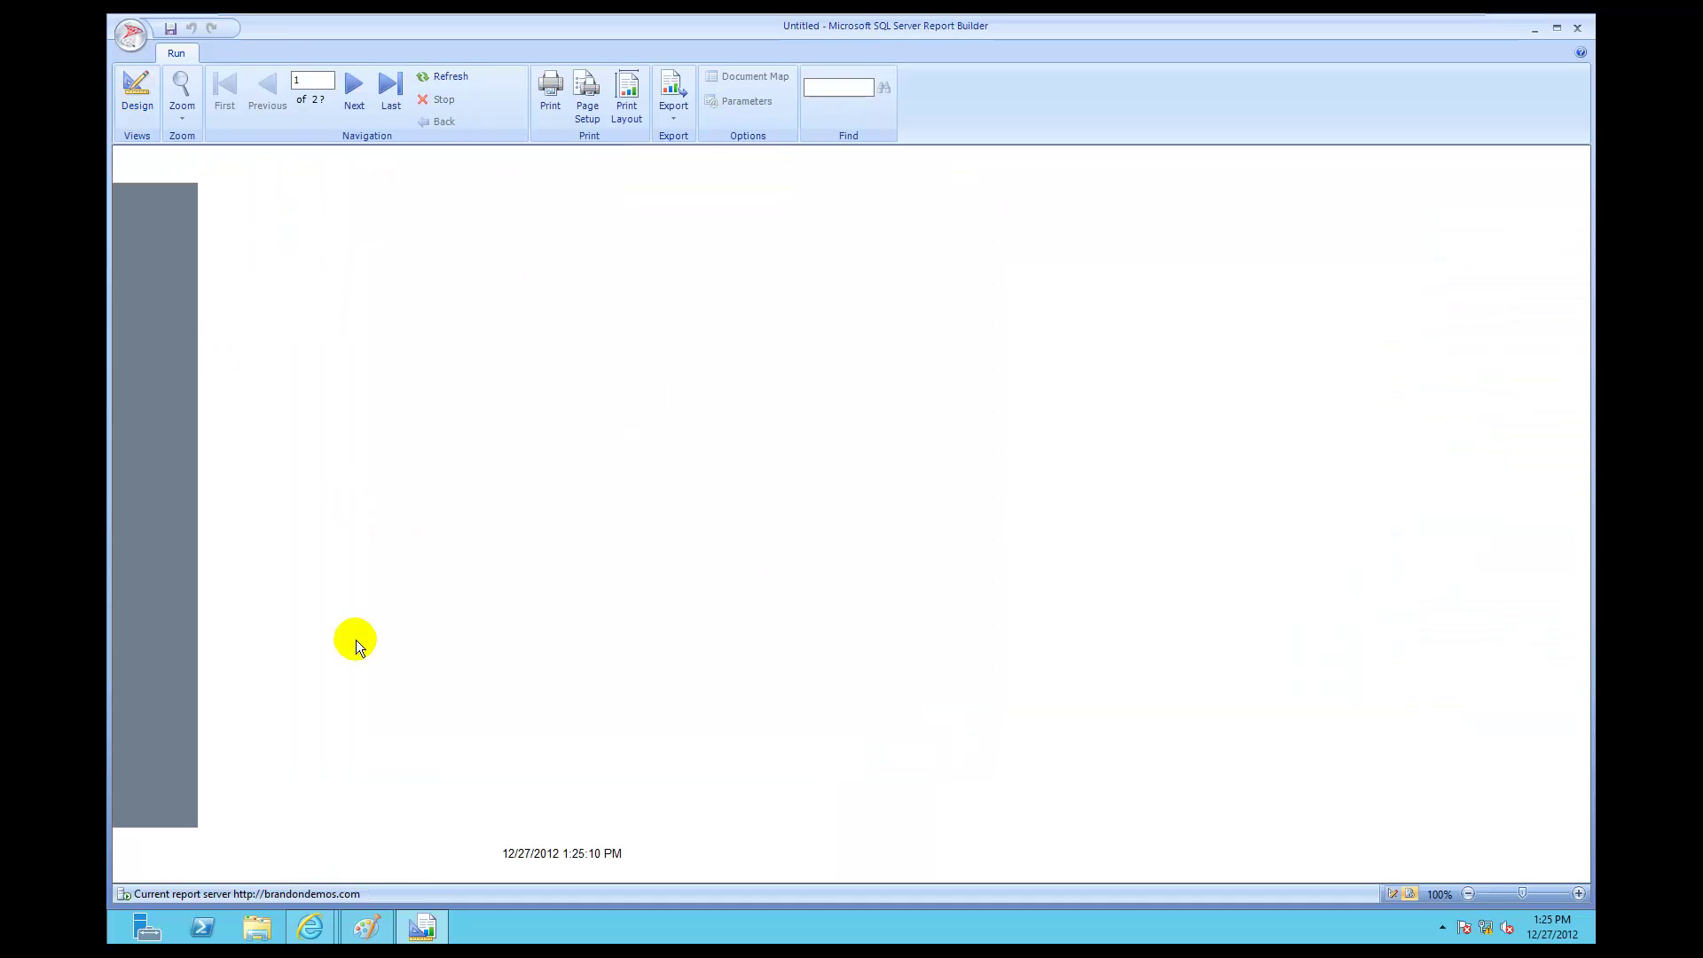
click(355, 87)
click(354, 87)
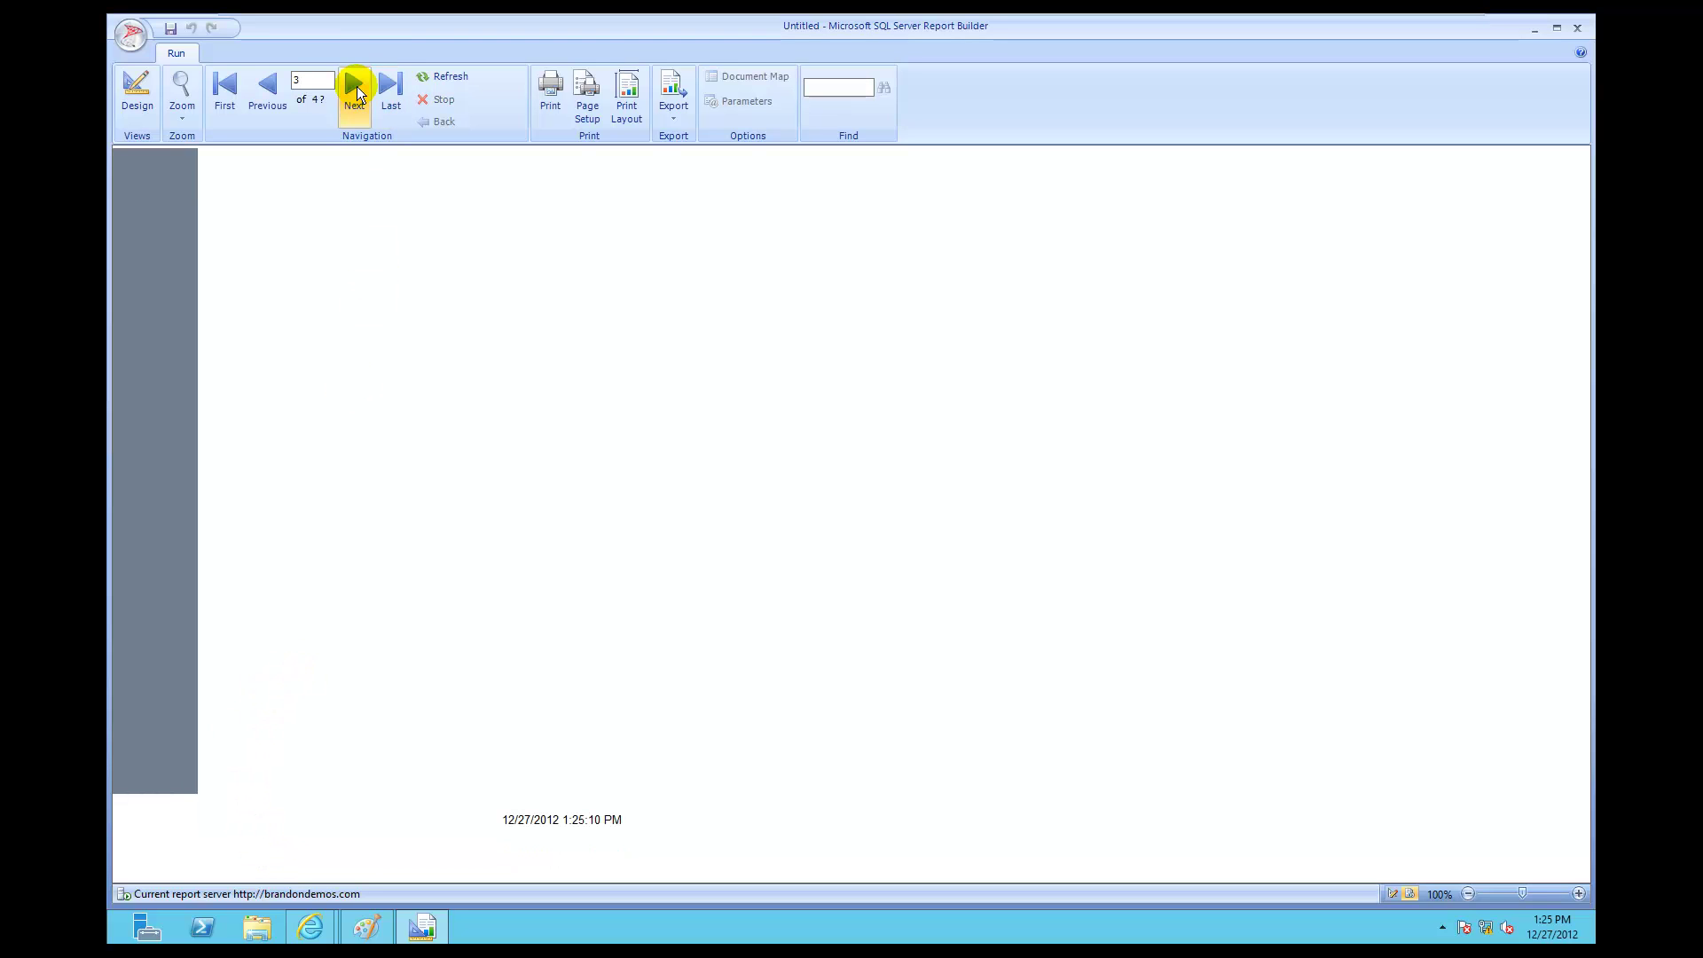
click(357, 88)
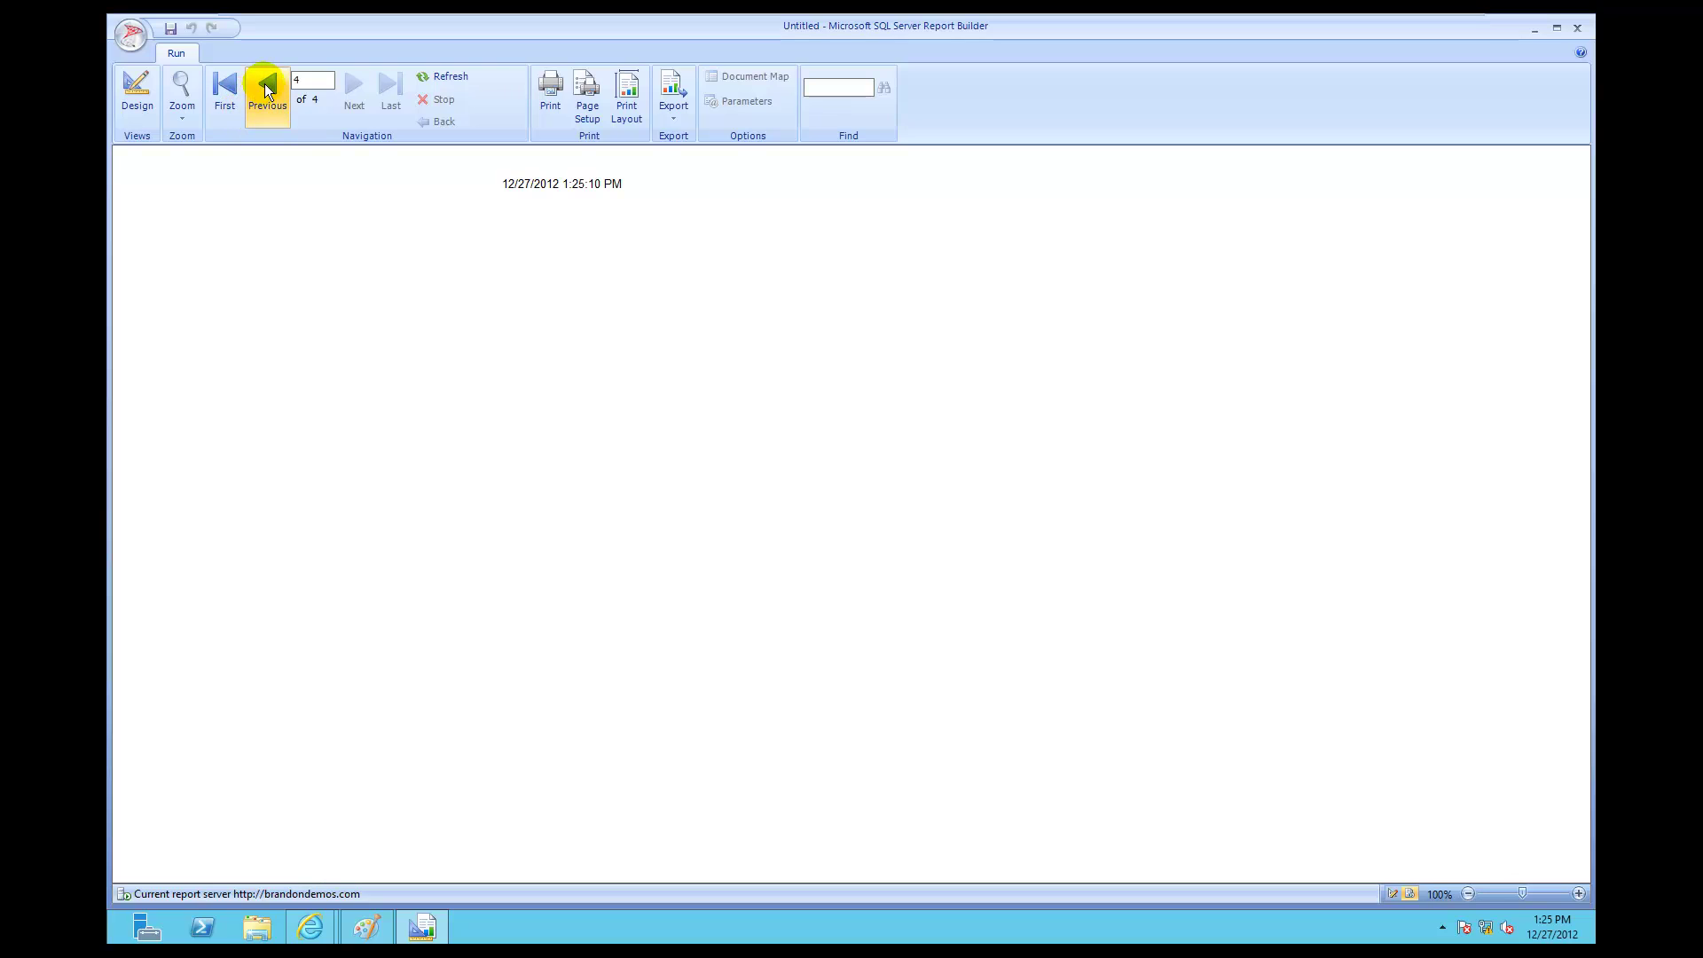
click(265, 84)
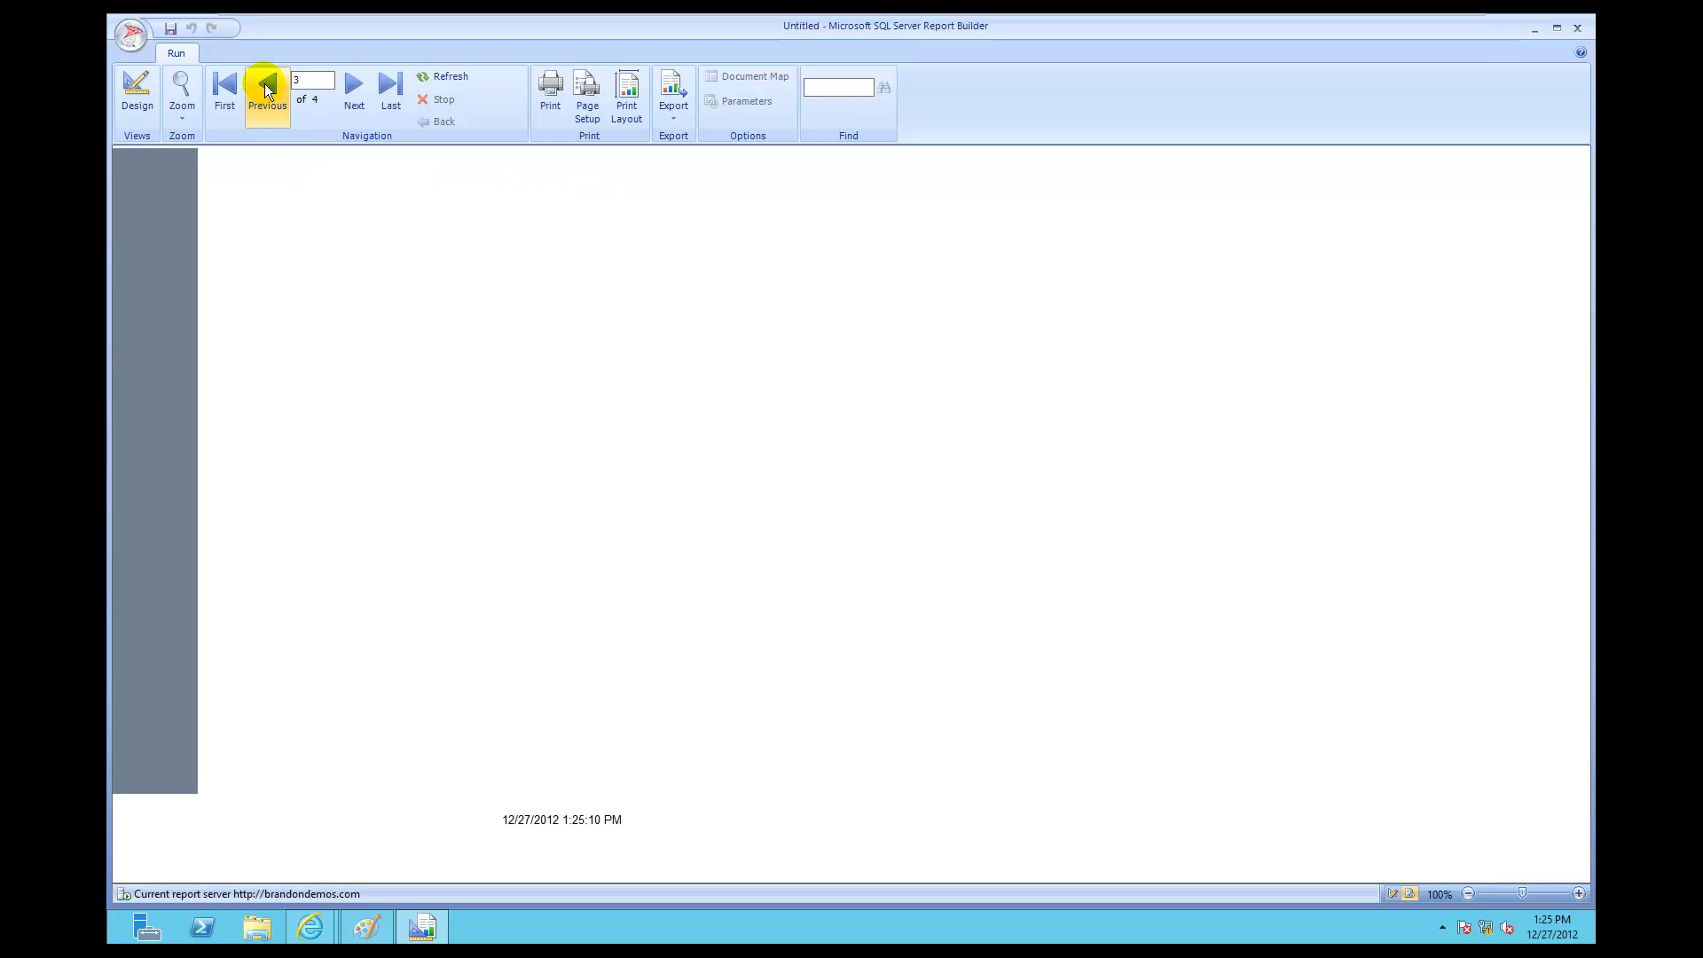
click(354, 89)
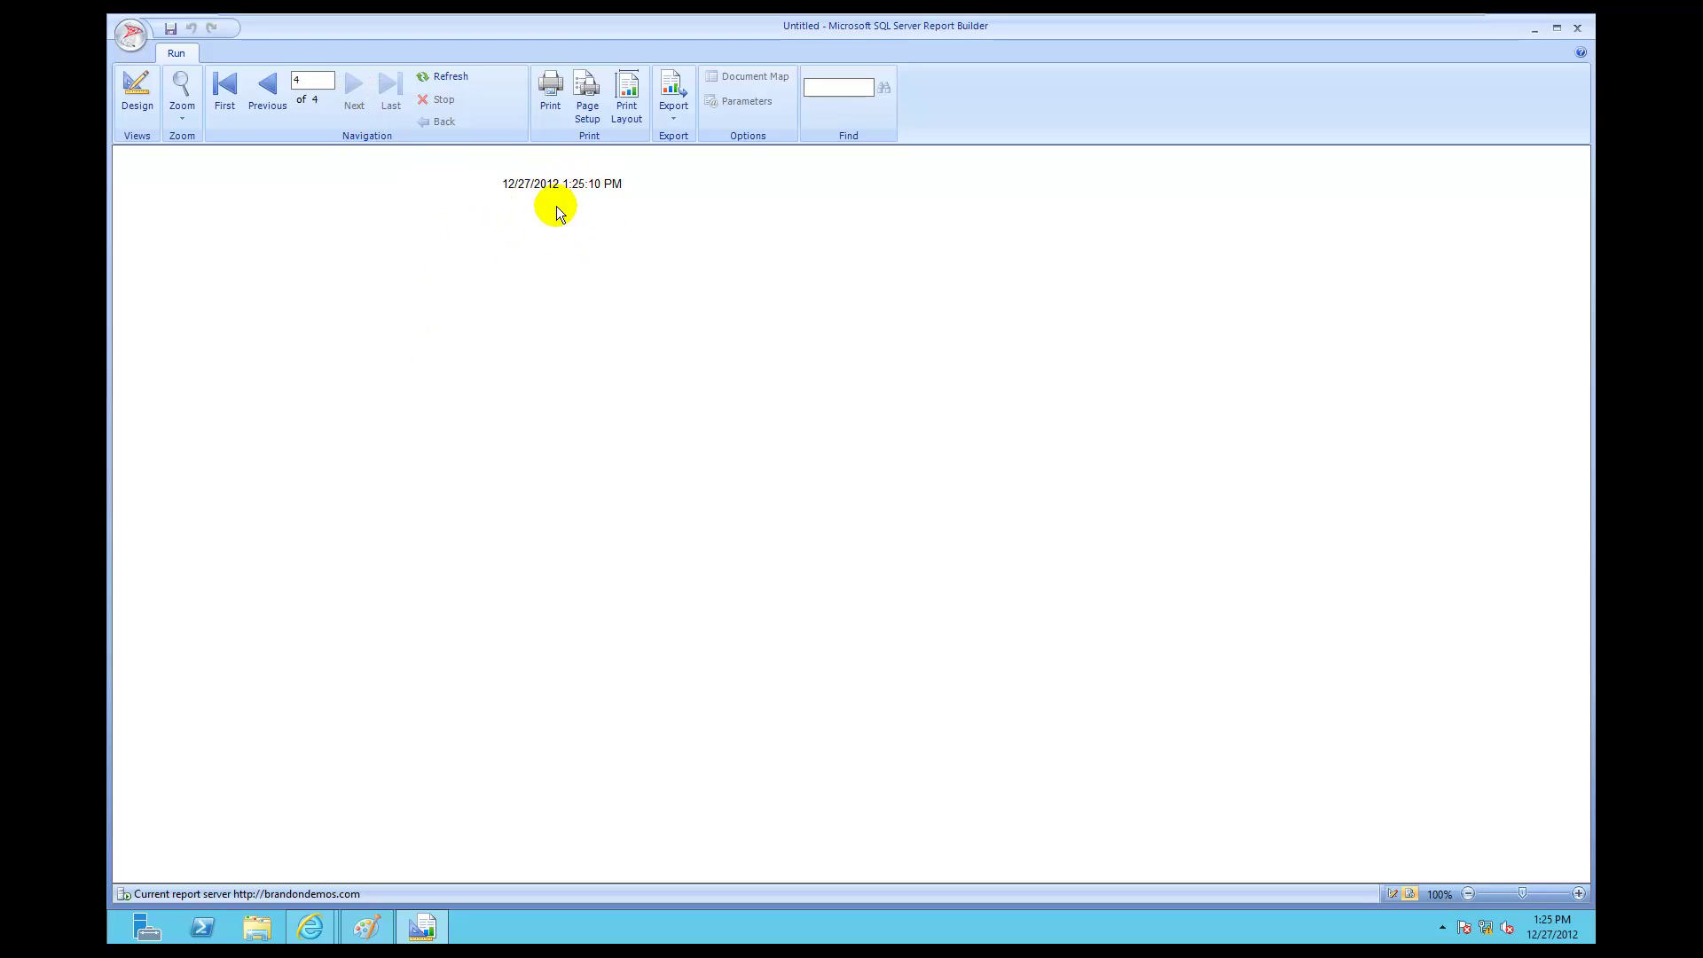
click(266, 93)
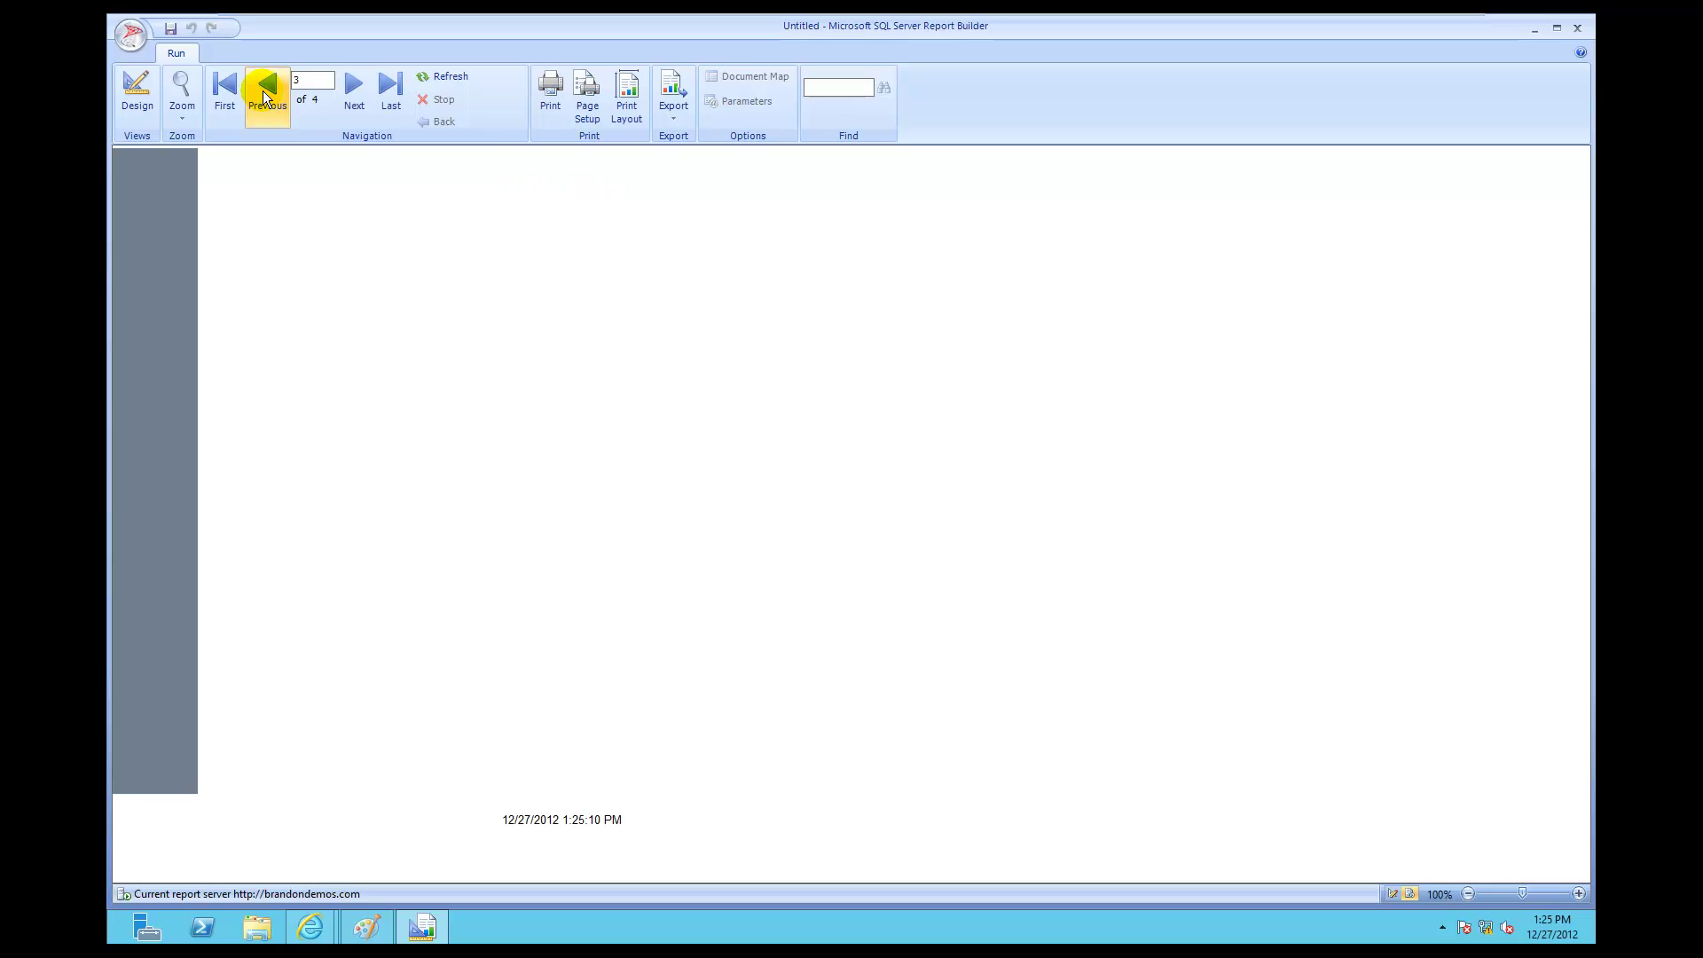
click(266, 93)
click(266, 93)
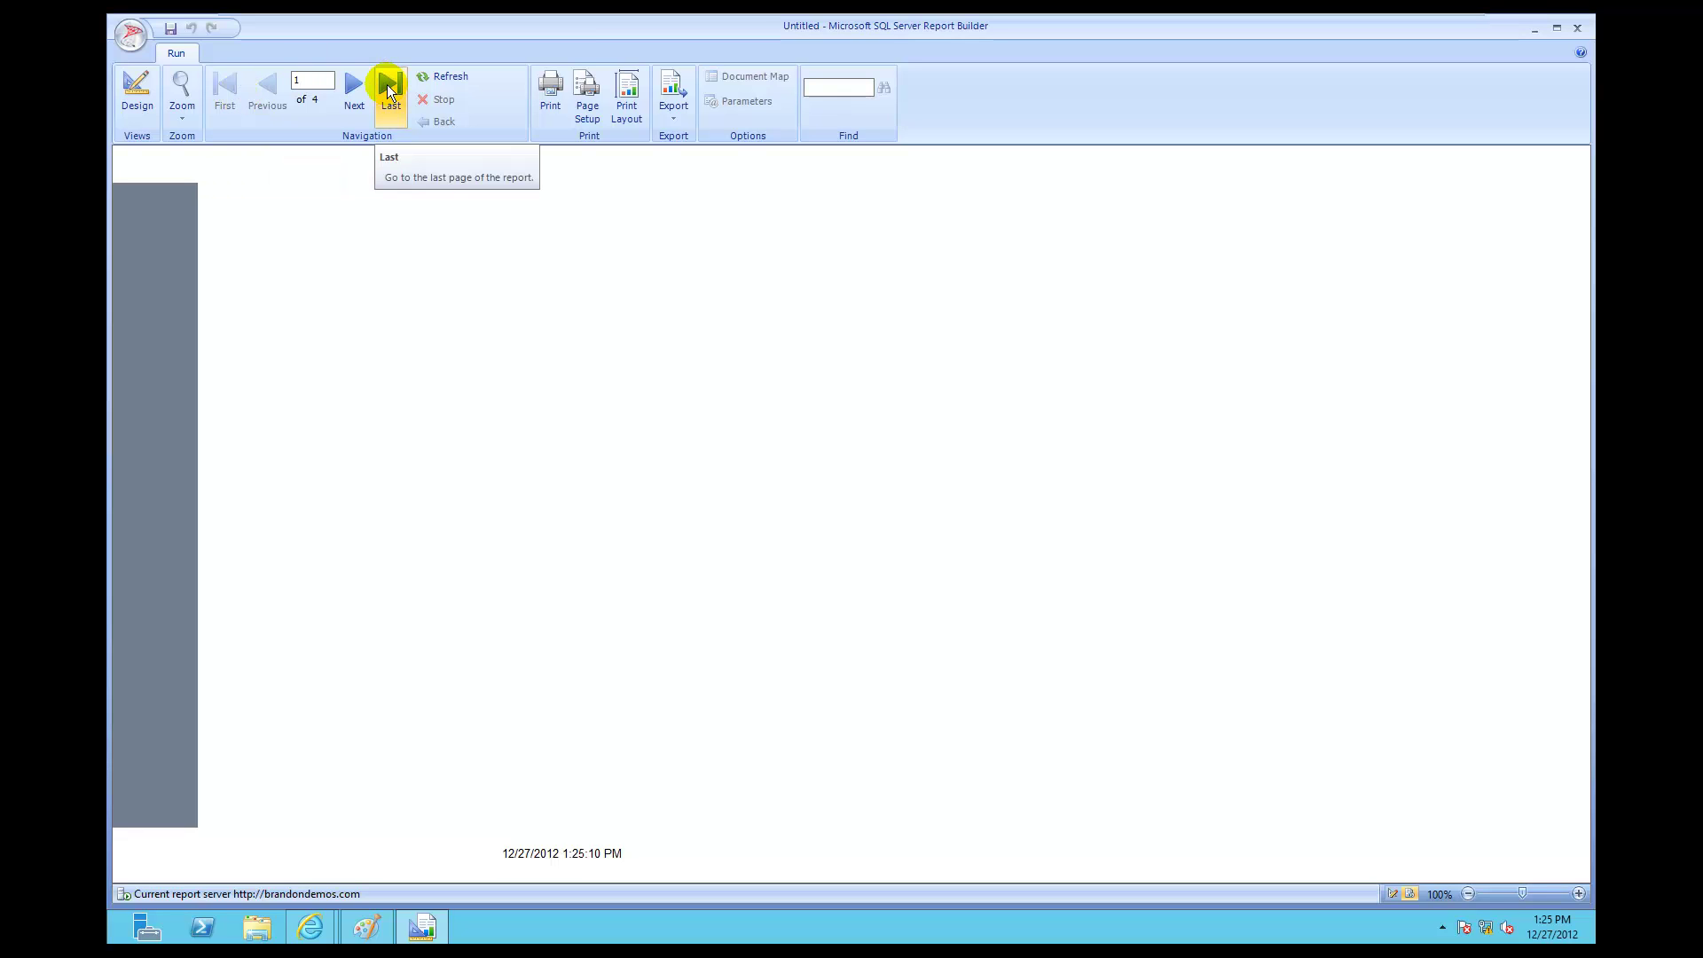
click(129, 85)
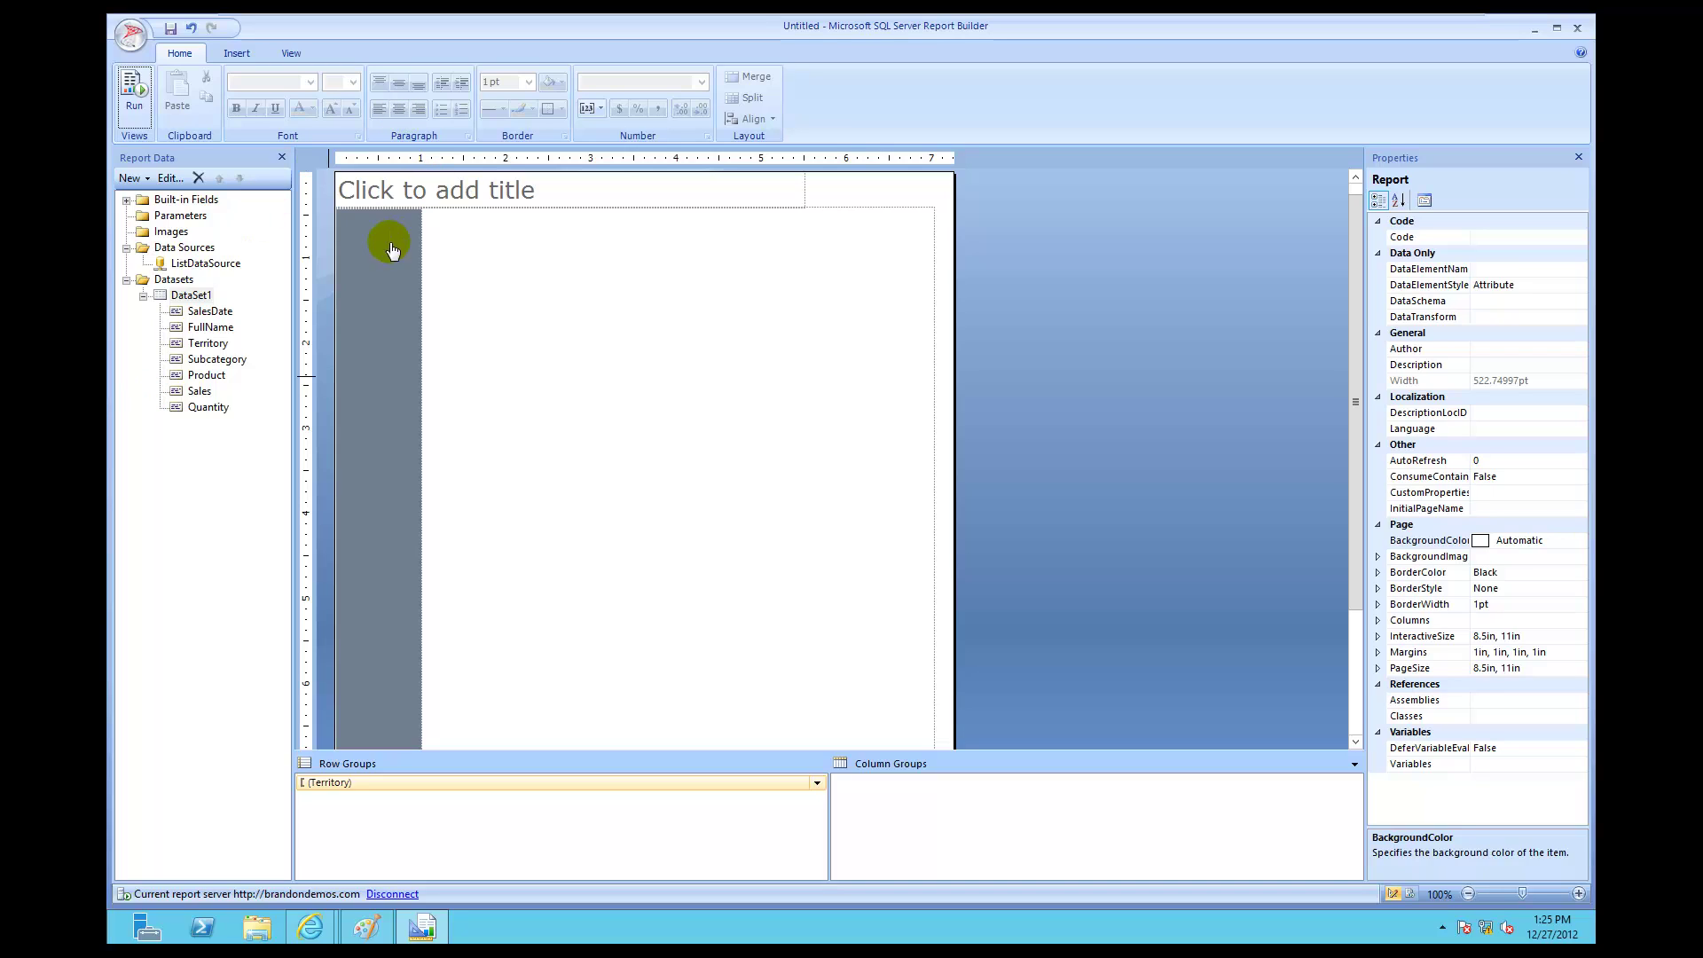
Step: Insert a text box and place it at the top of the list, just right of the gray rectangle
click(237, 54)
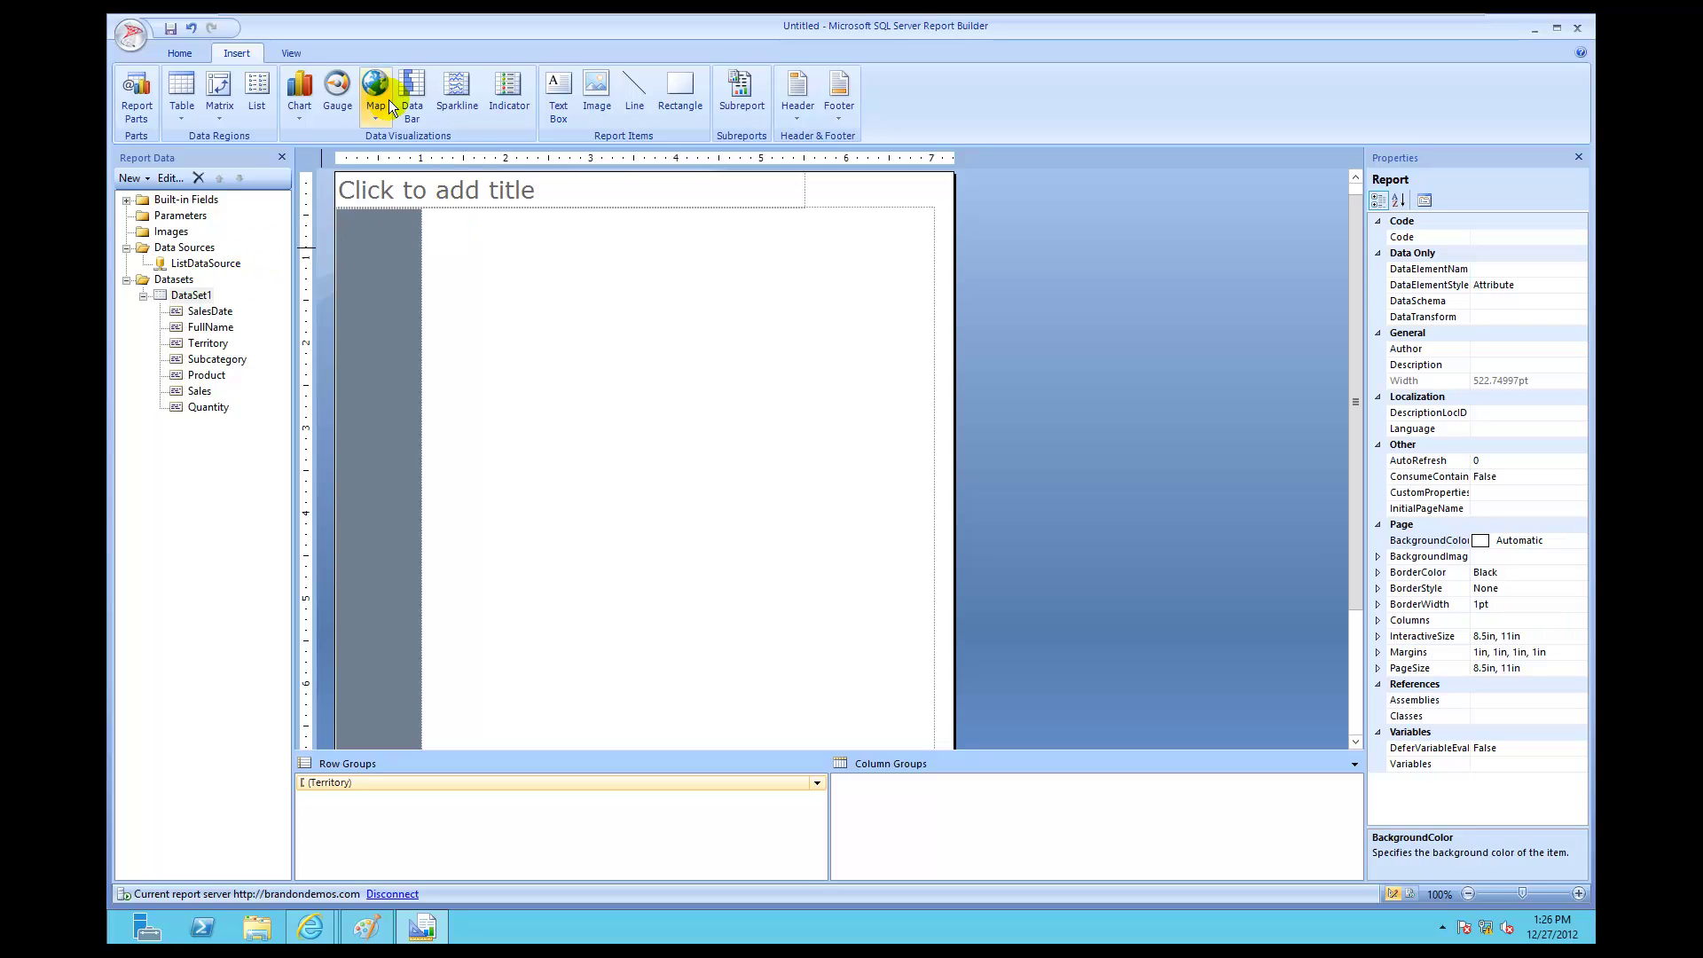
click(561, 92)
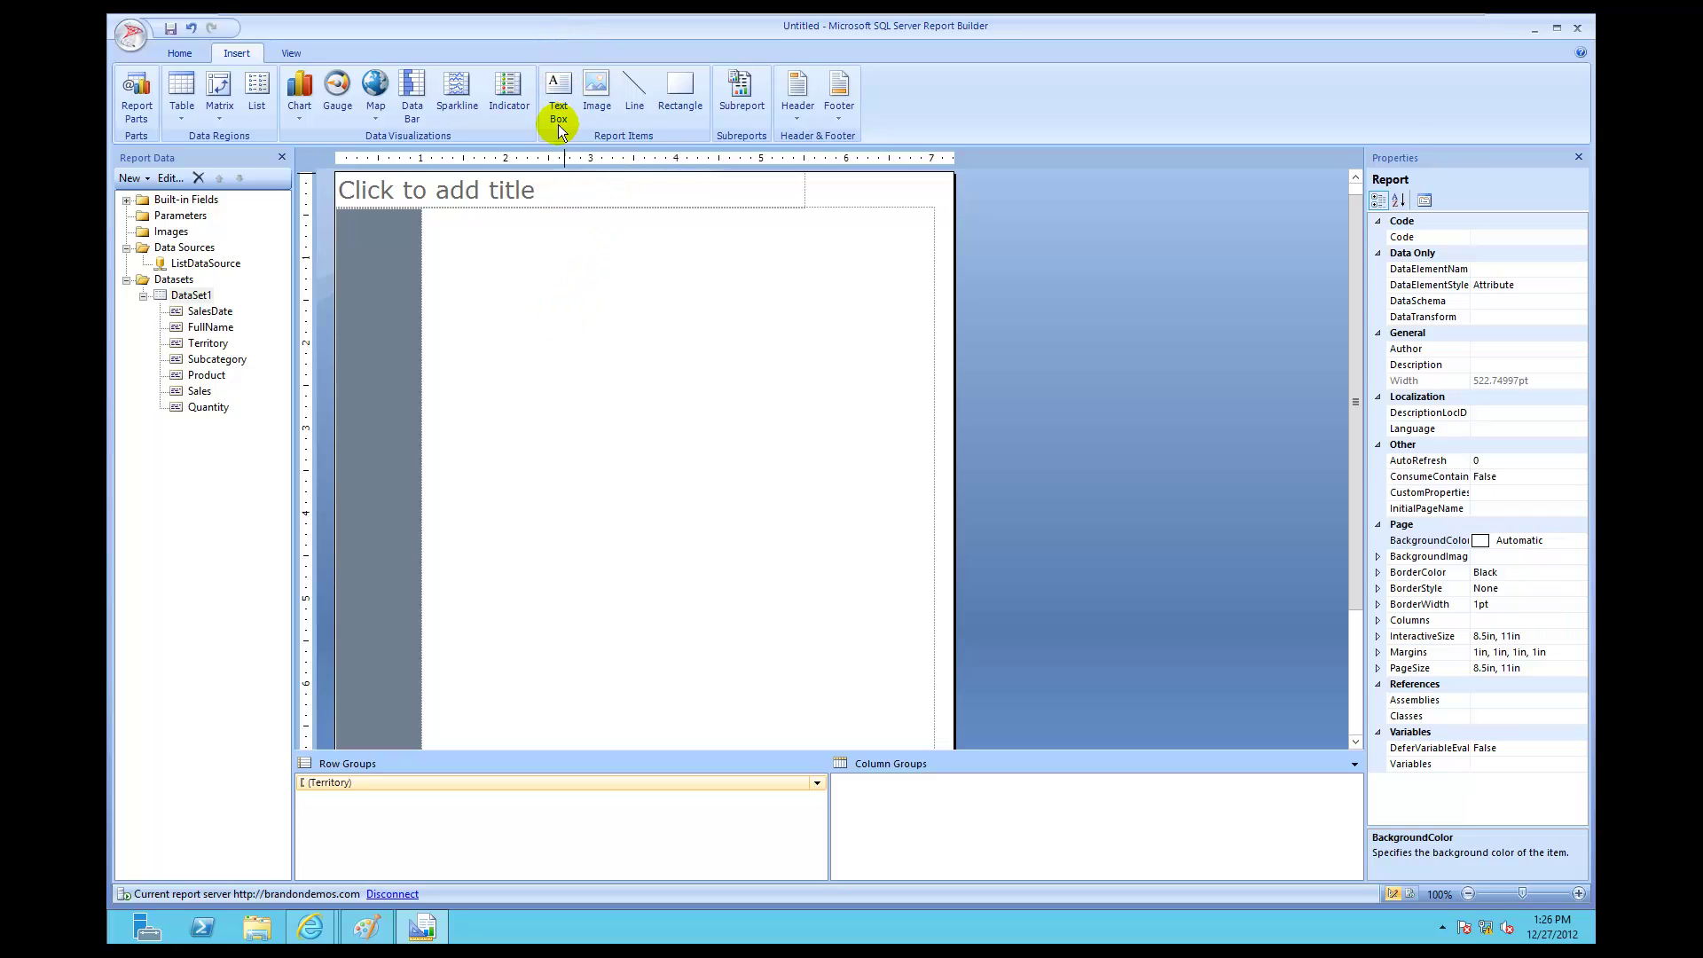
click(557, 110)
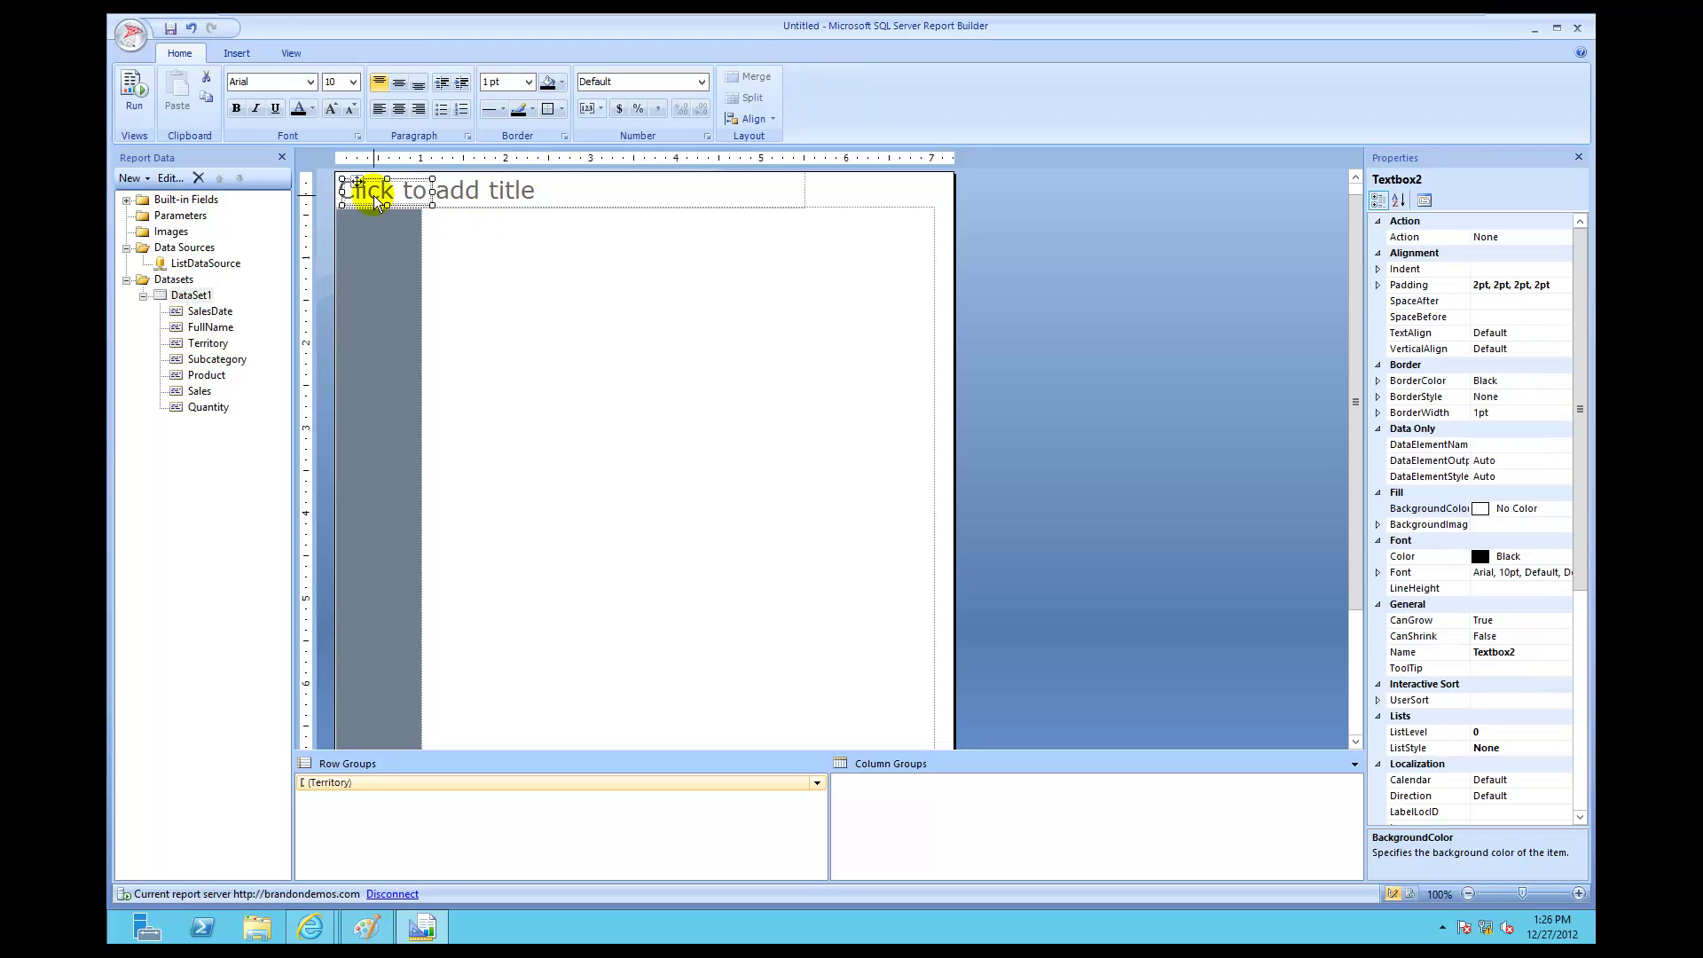
drag(355, 180, 436, 214)
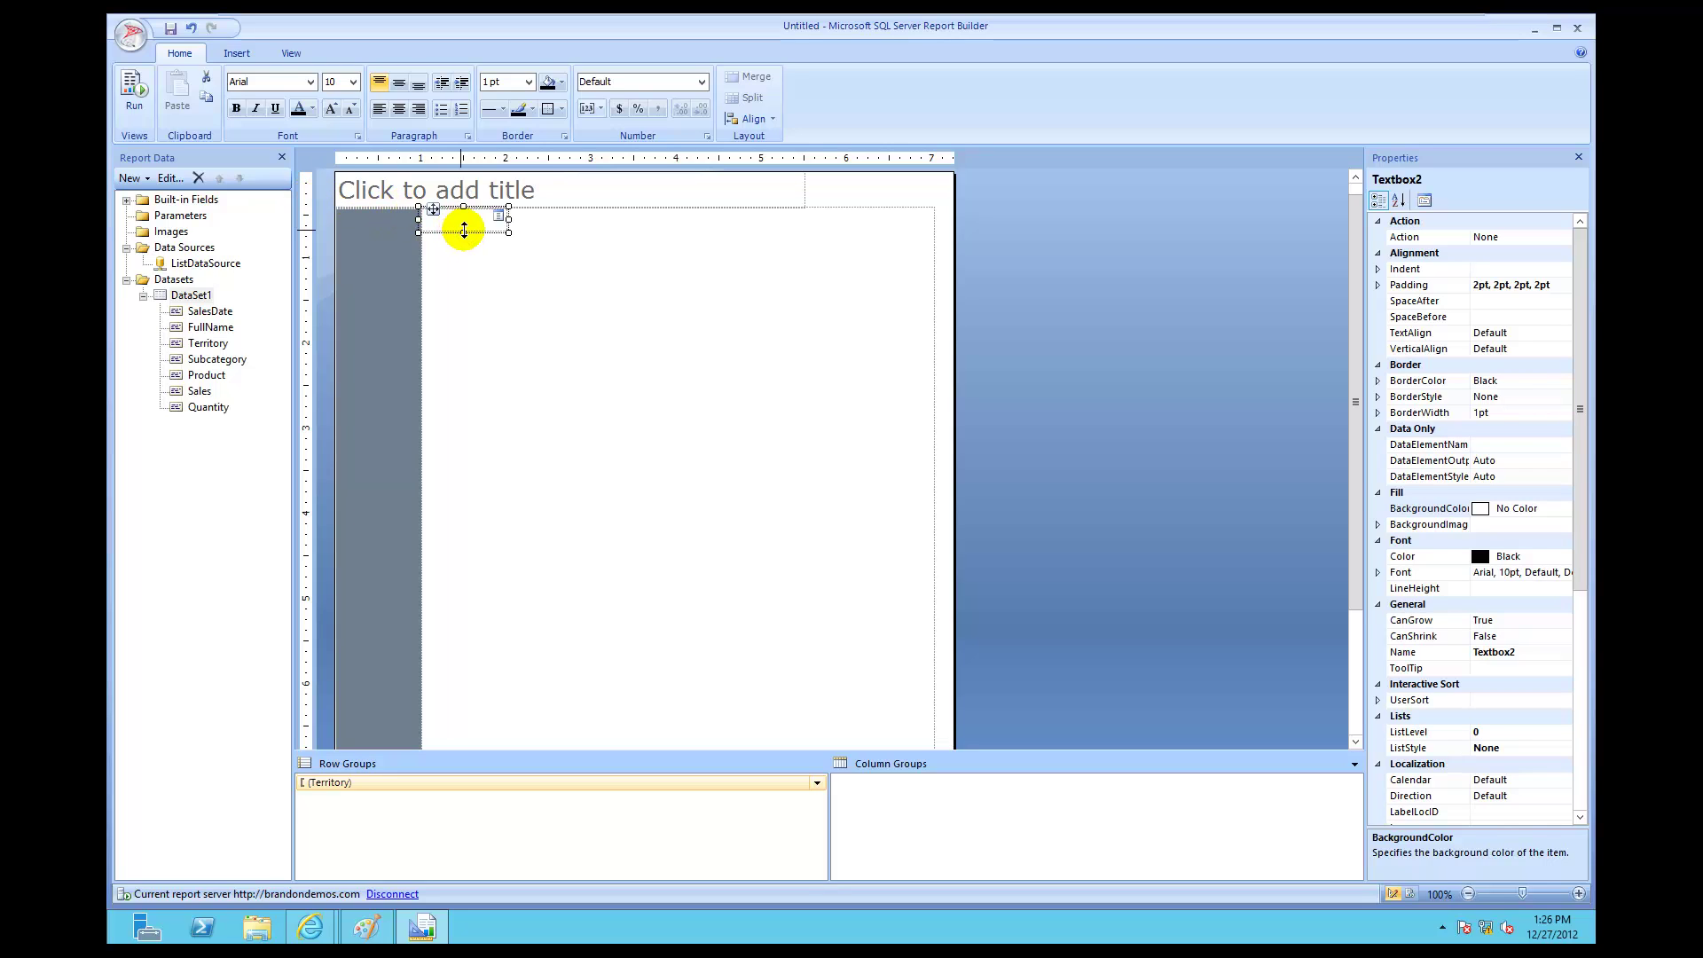
Step: Enlarge the text box beside the gray rectangle to about 5 in wide by 3.5 in tall
drag(464, 230, 461, 507)
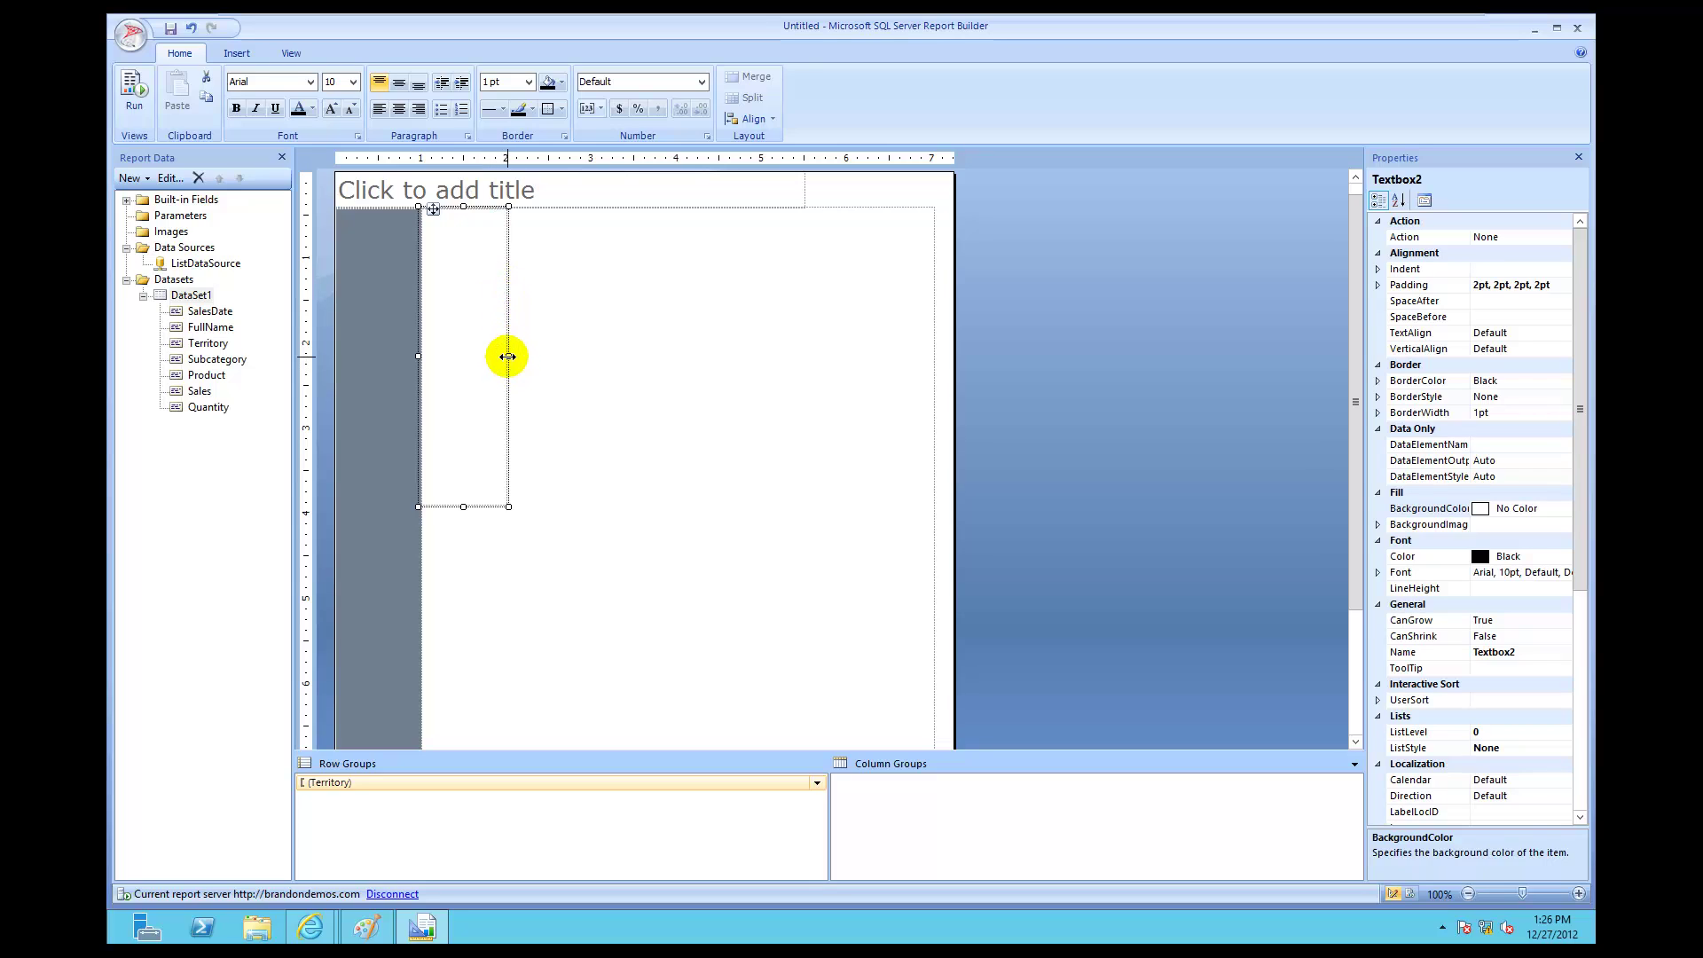
drag(507, 356, 847, 335)
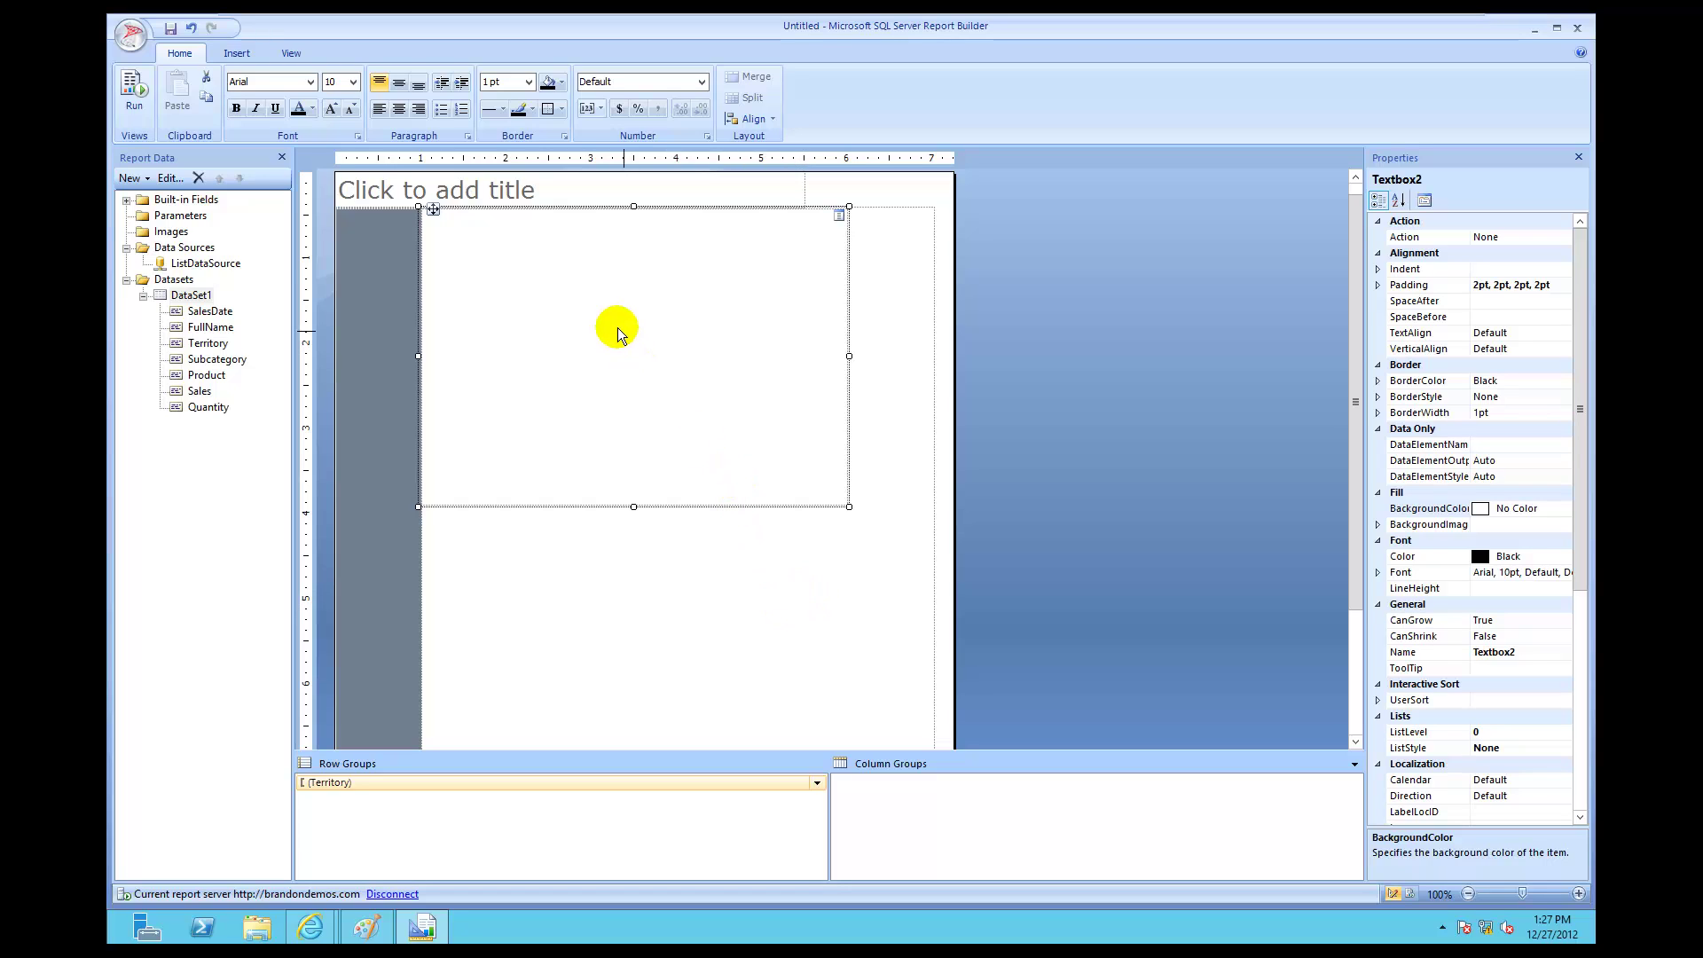
Step: Enter "Newsletter for" in the text box, followed by the Territory field on the same line
click(550, 268)
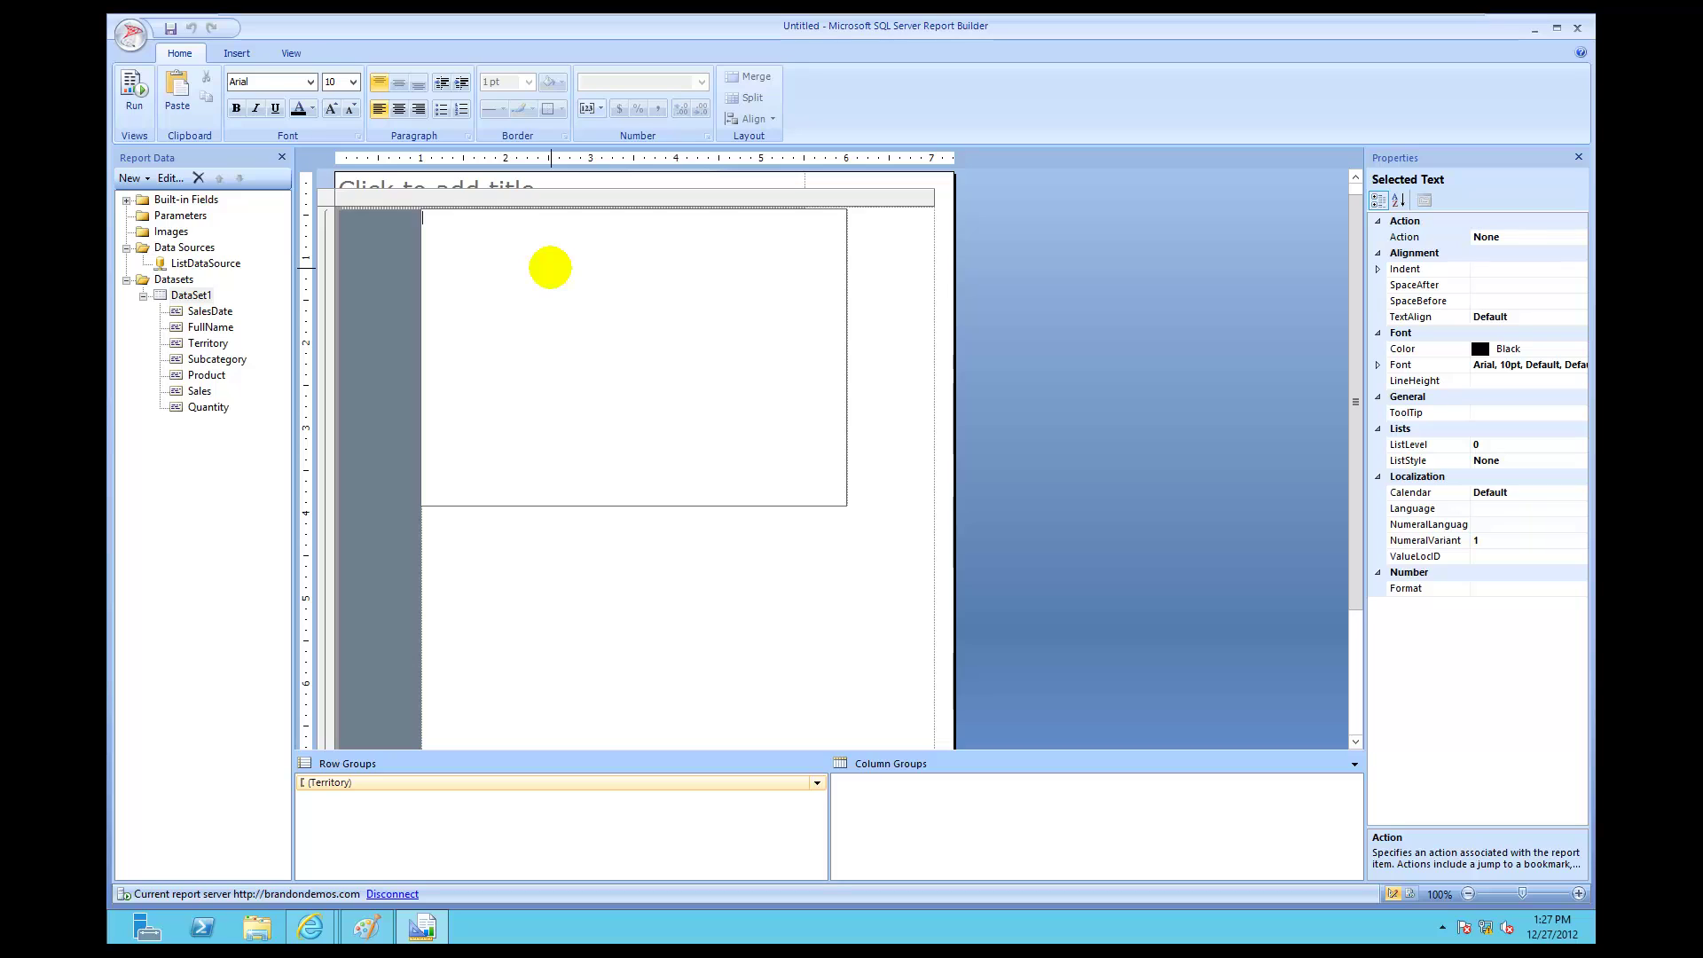
text(Newsletter for)
key(Return)
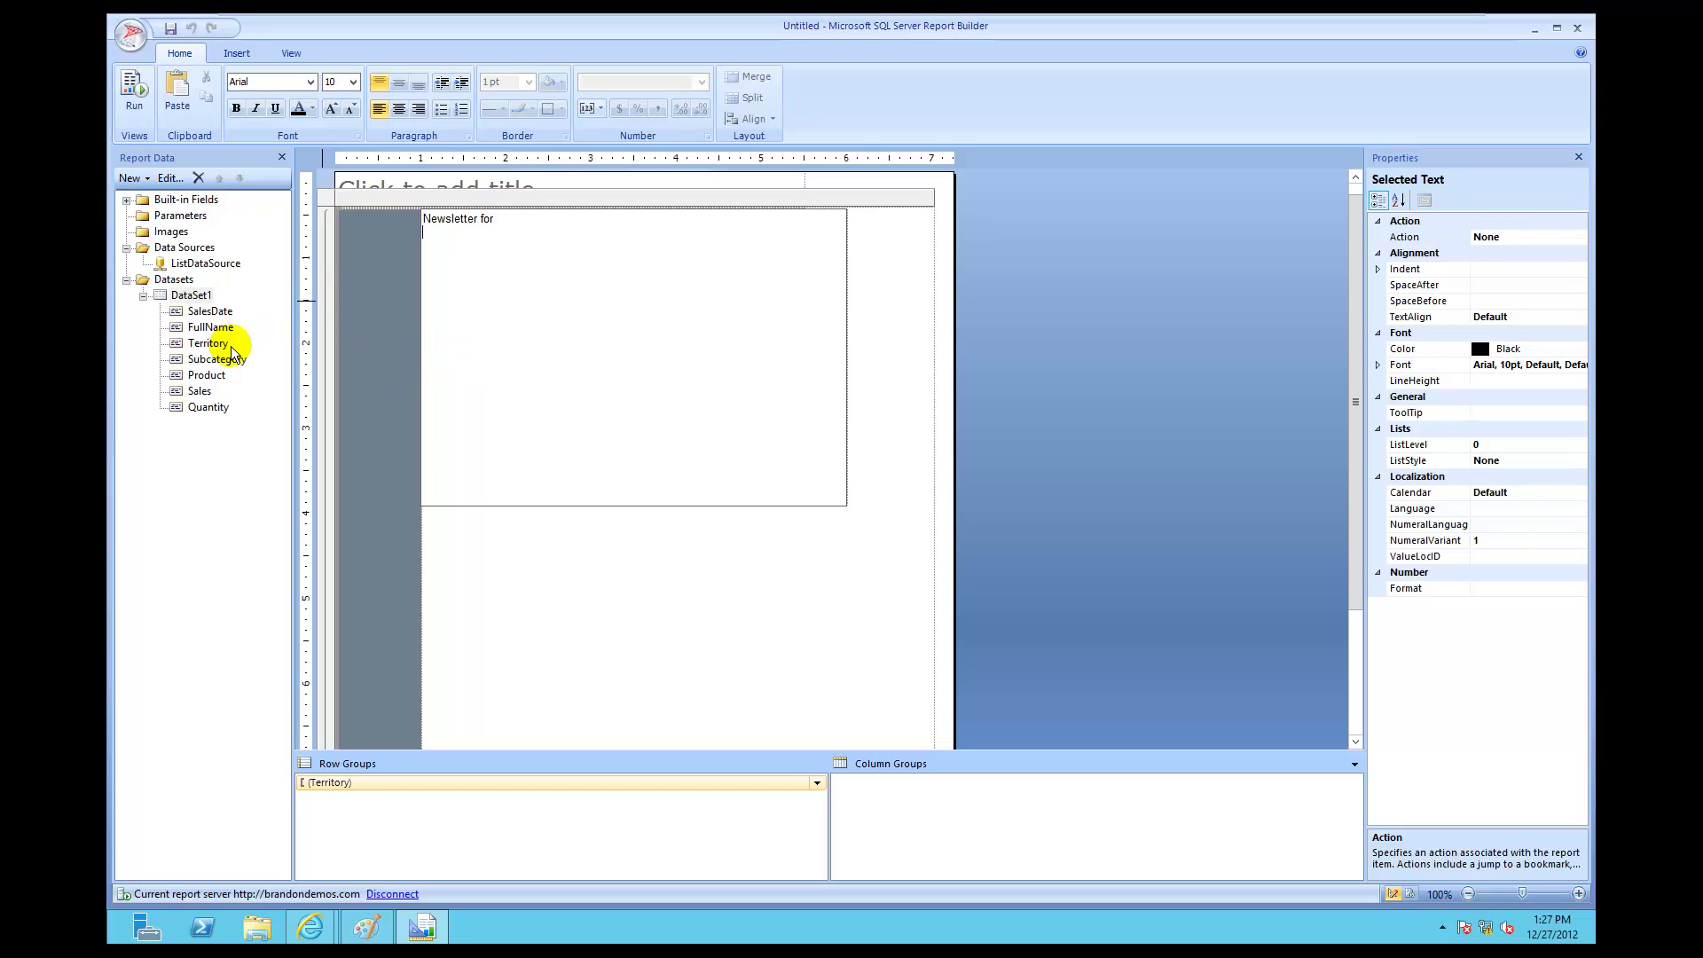
click(461, 232)
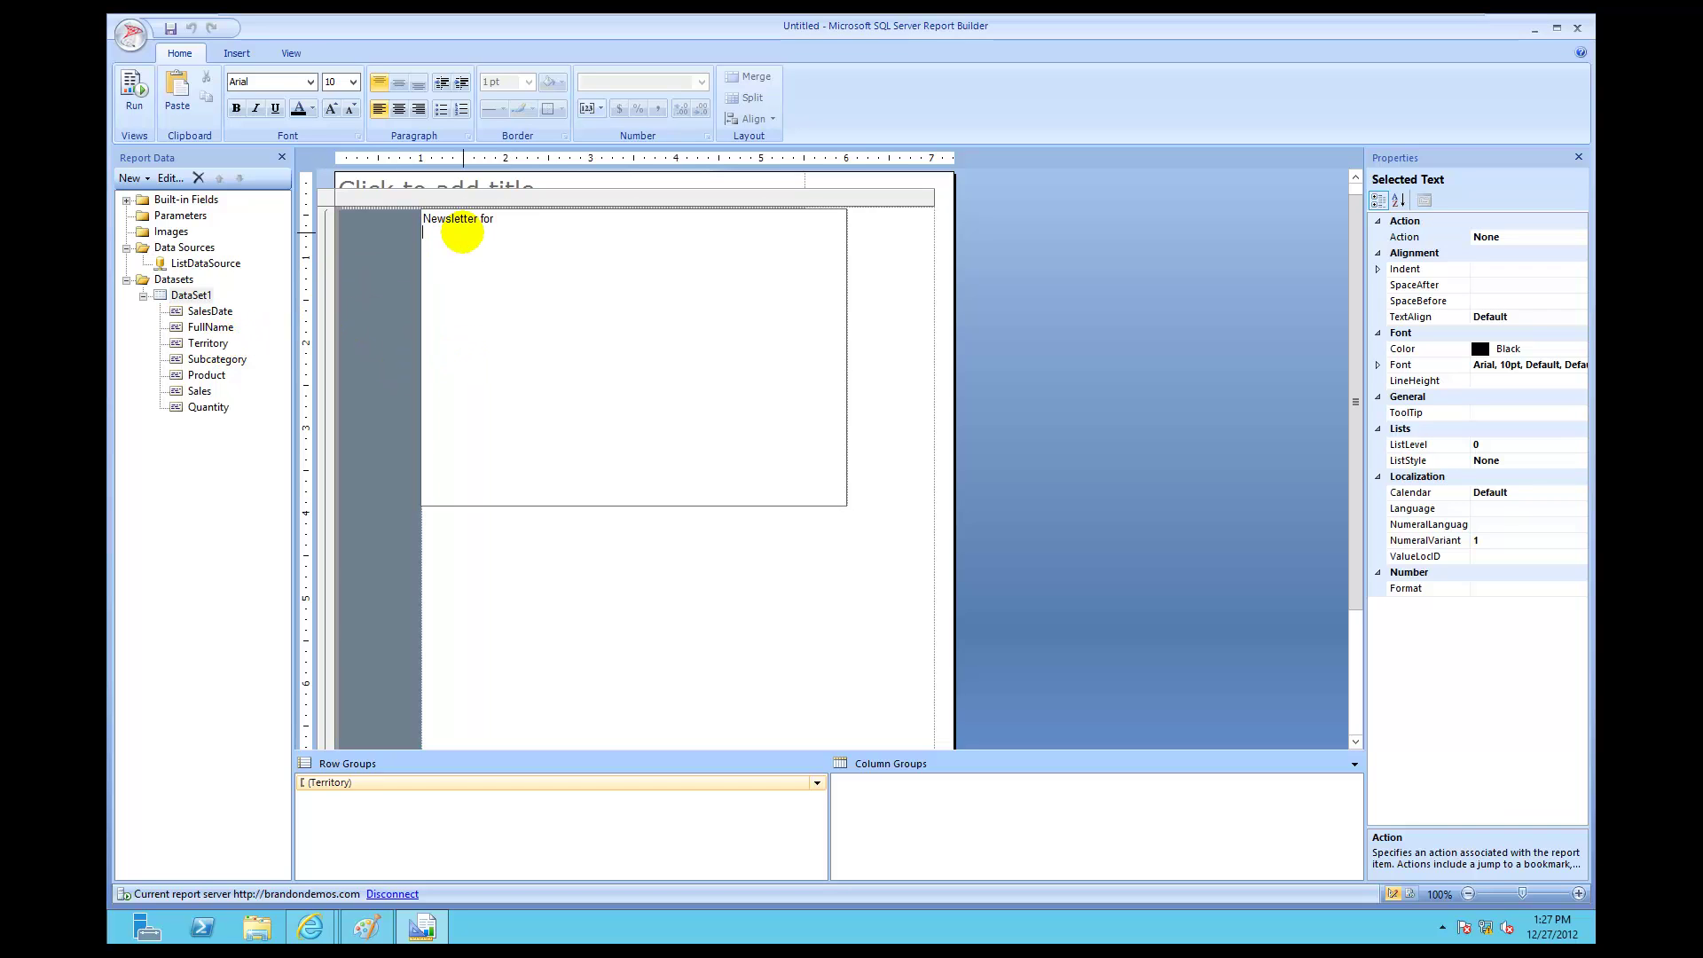
drag(461, 232, 461, 232)
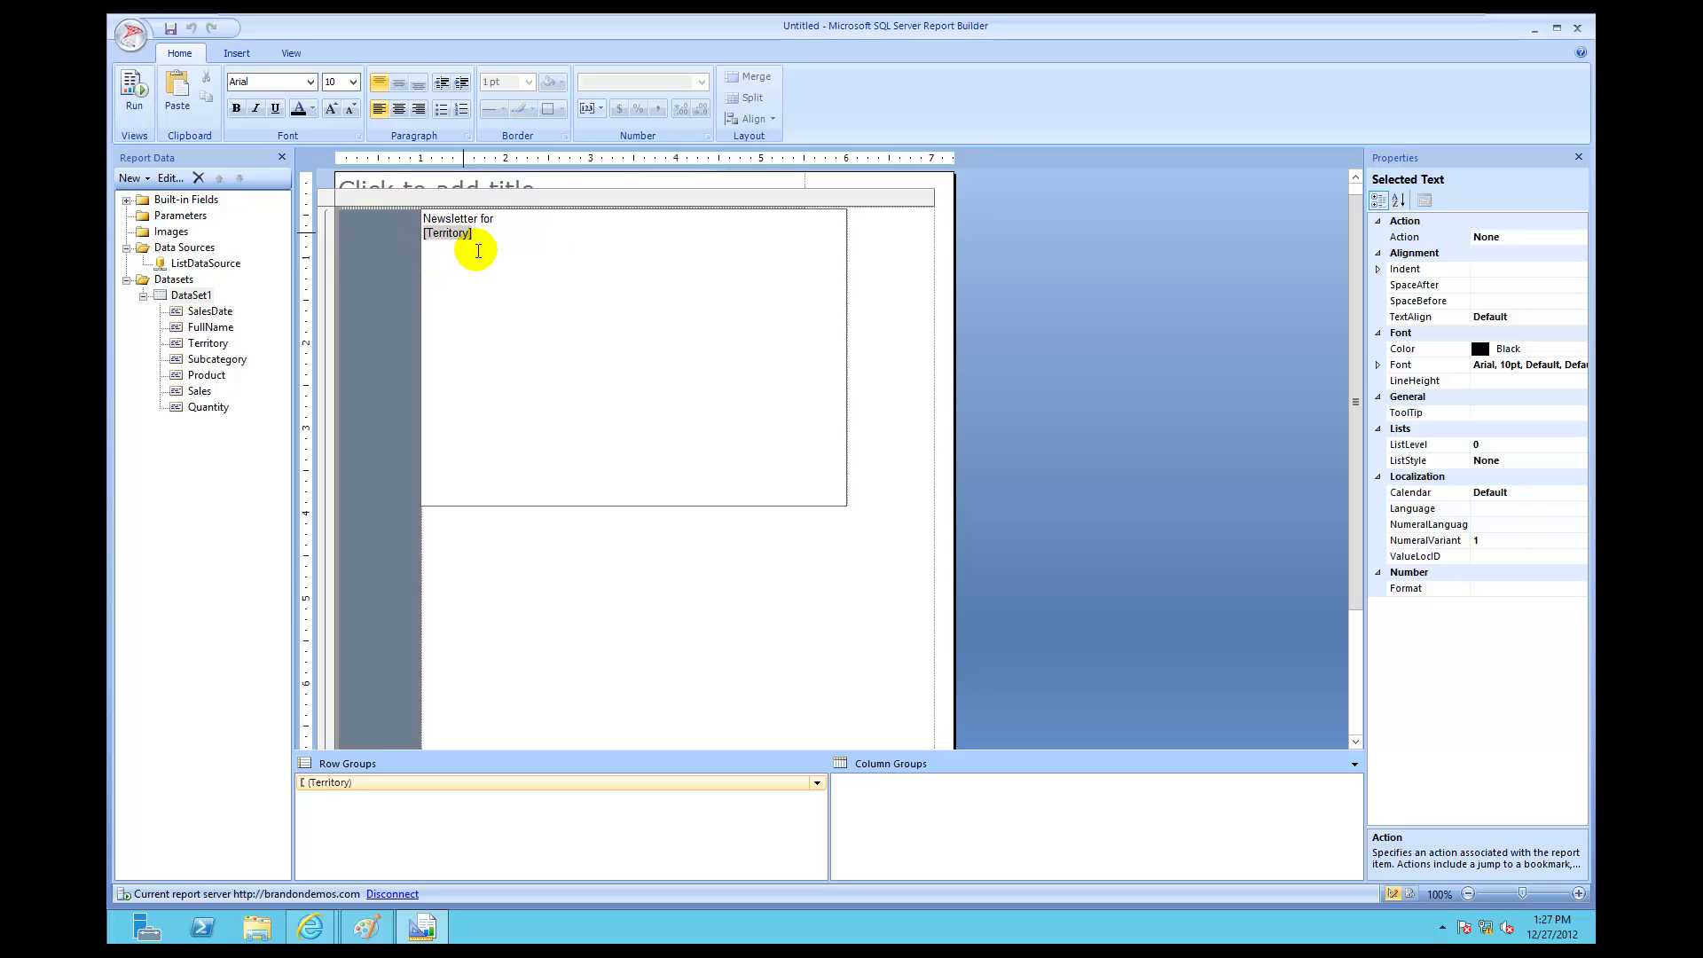
key(BackSpace)
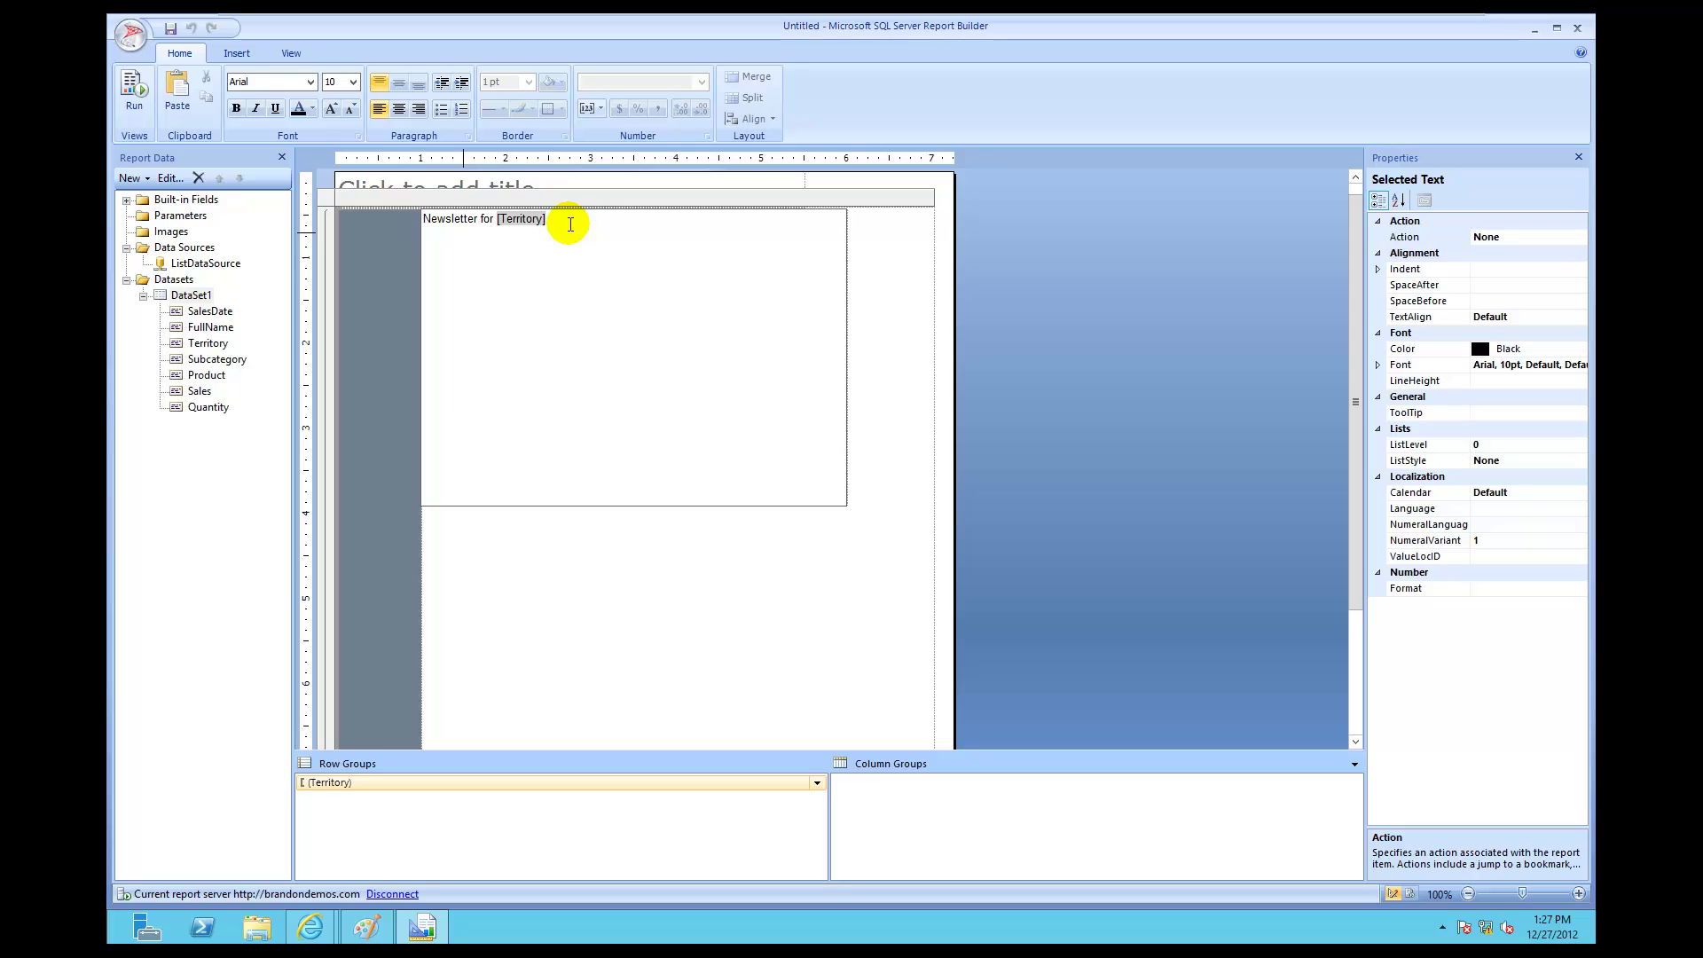
Step: Write the scratch line "south/south = south" below the newsletter heading and delete it
key(Return)
text(south/south = south)
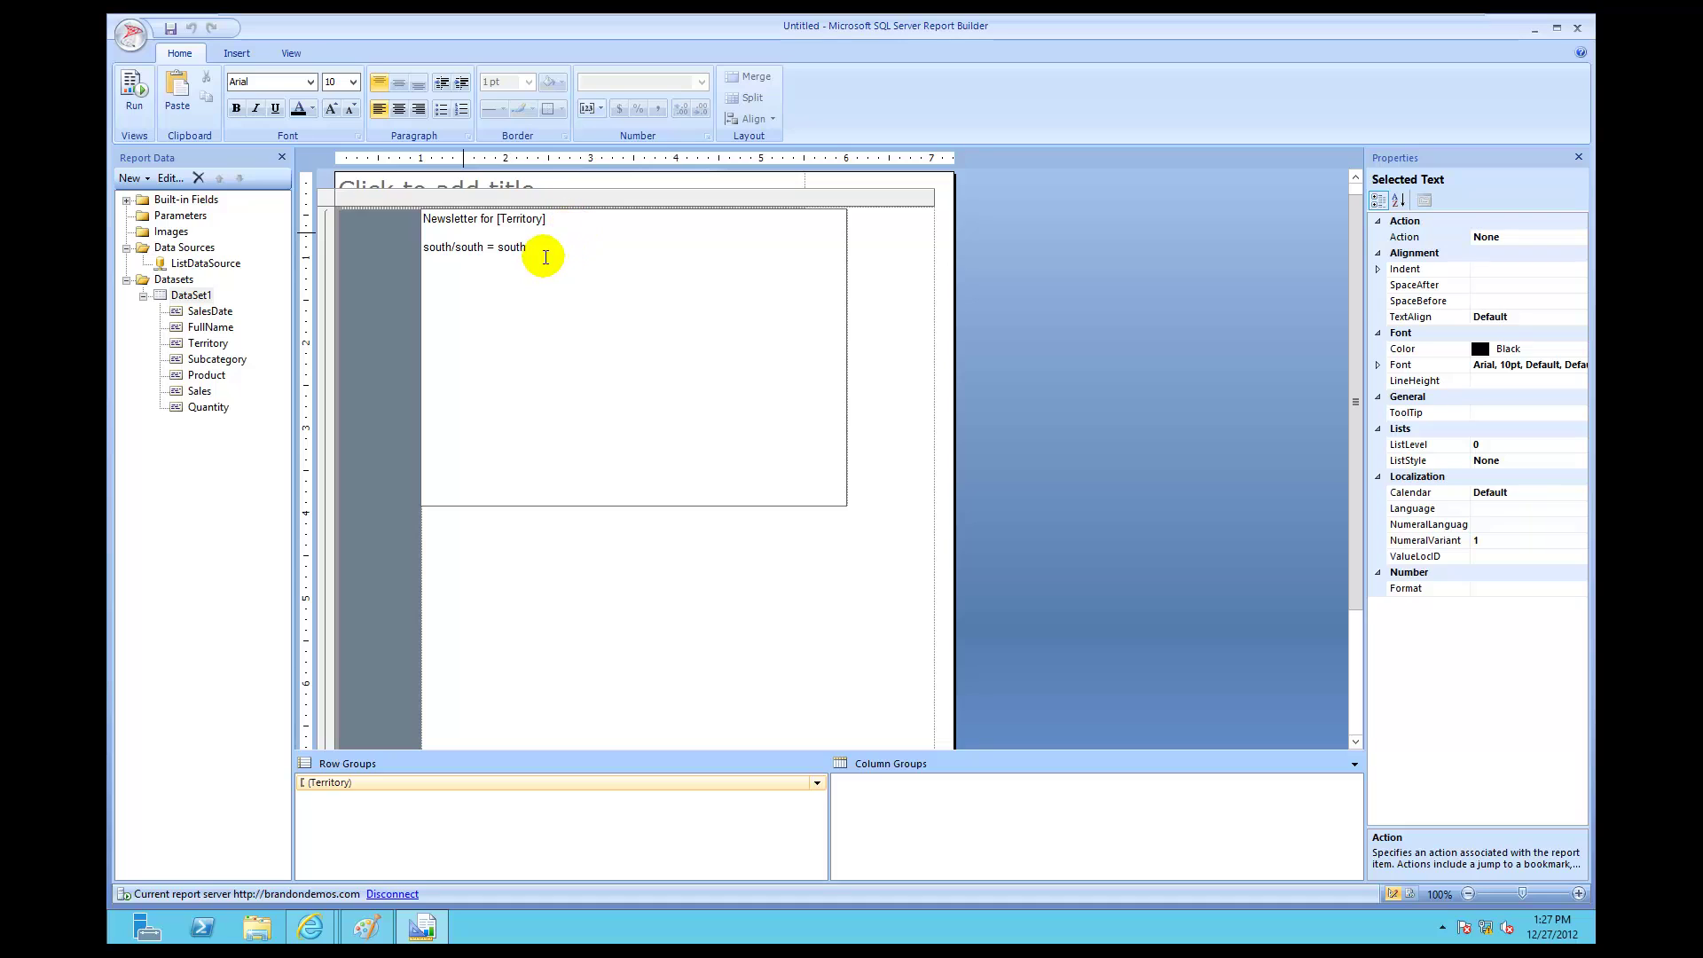
drag(530, 249, 425, 256)
key(Delete)
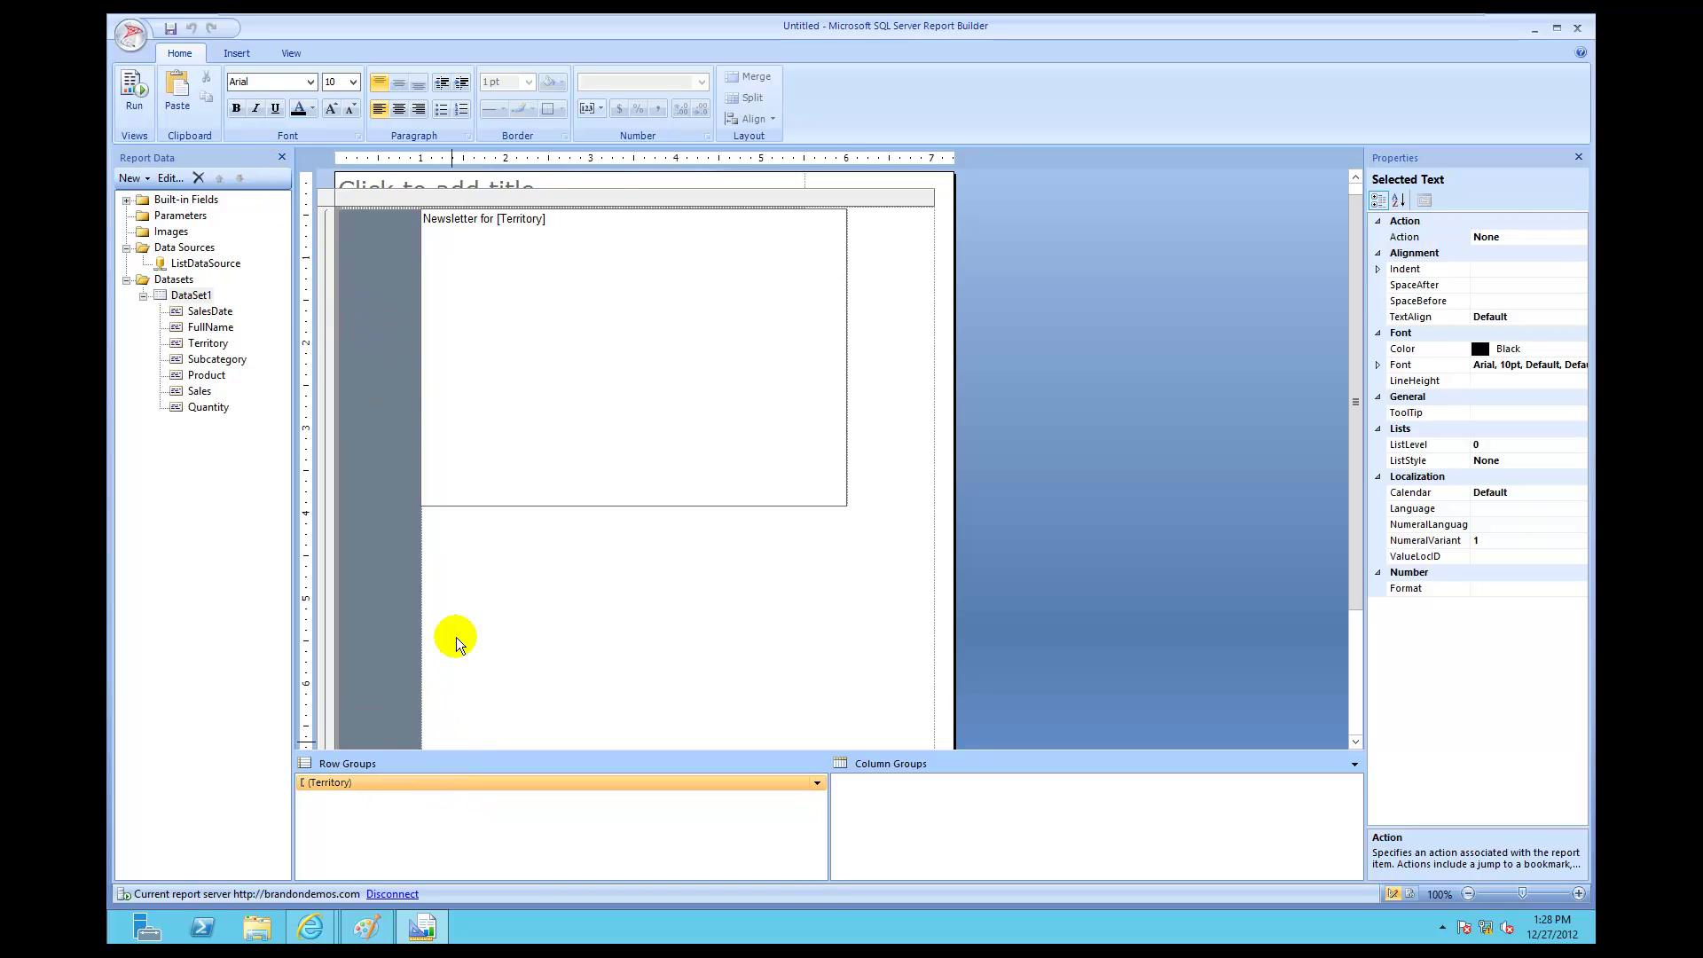
Step: Preview the report, page forward to the last page and back to check the newsletter heading per territory, and return to design view
click(135, 92)
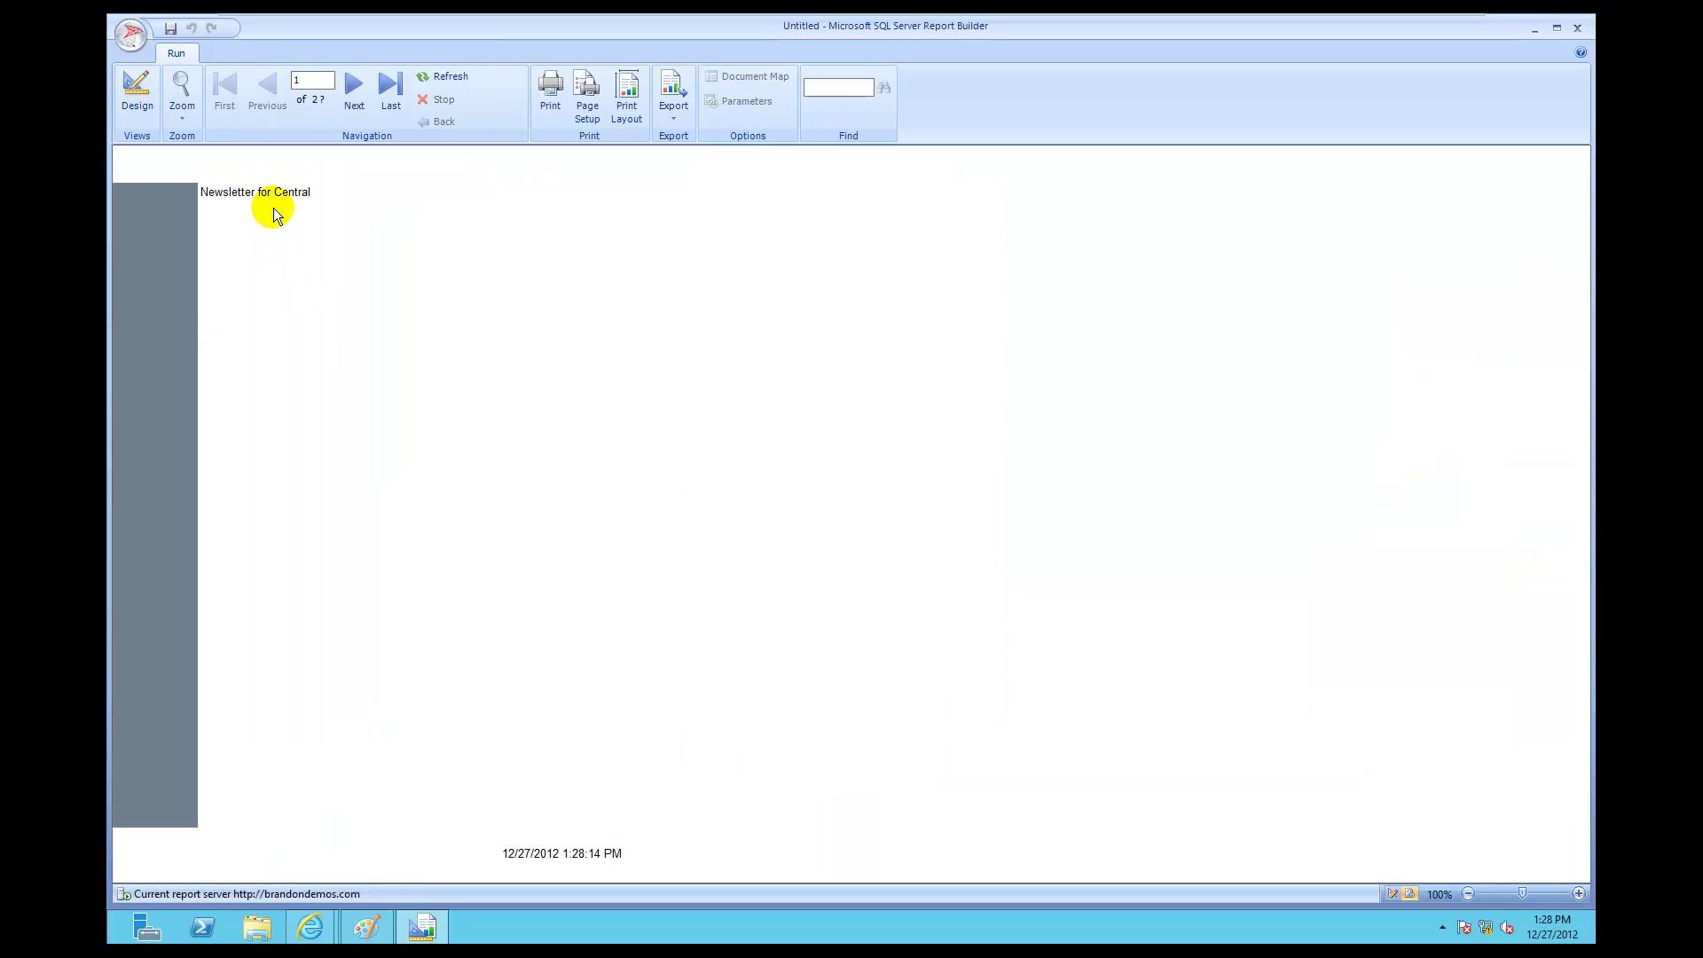
click(364, 84)
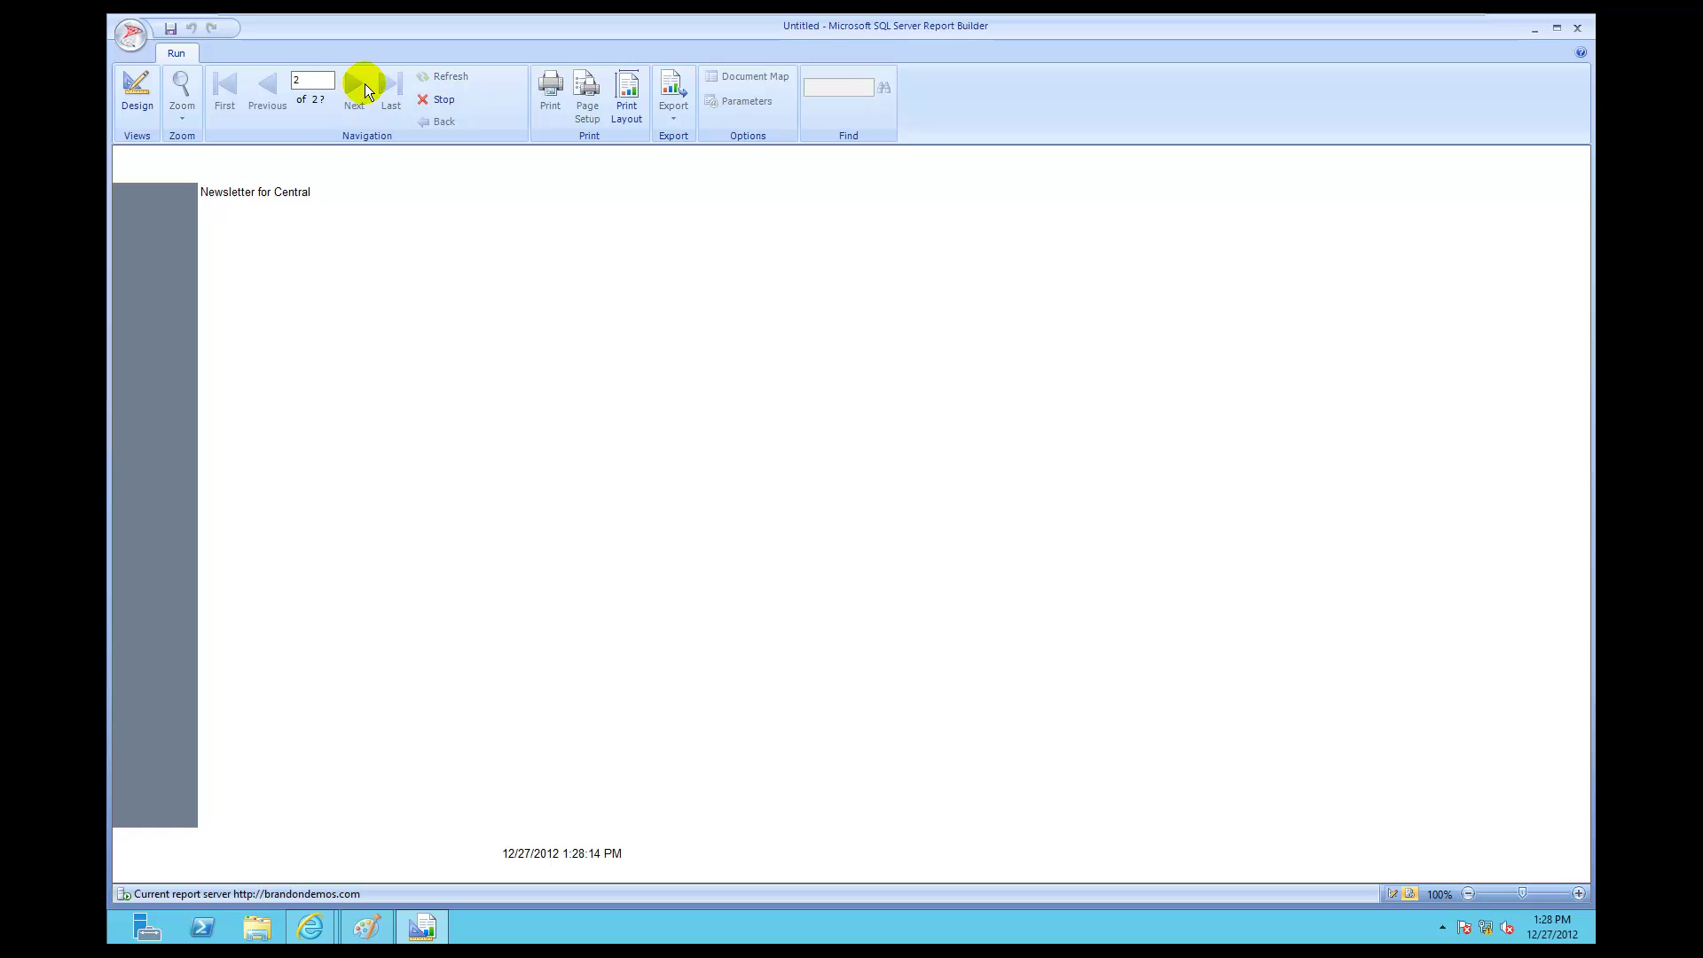
click(365, 84)
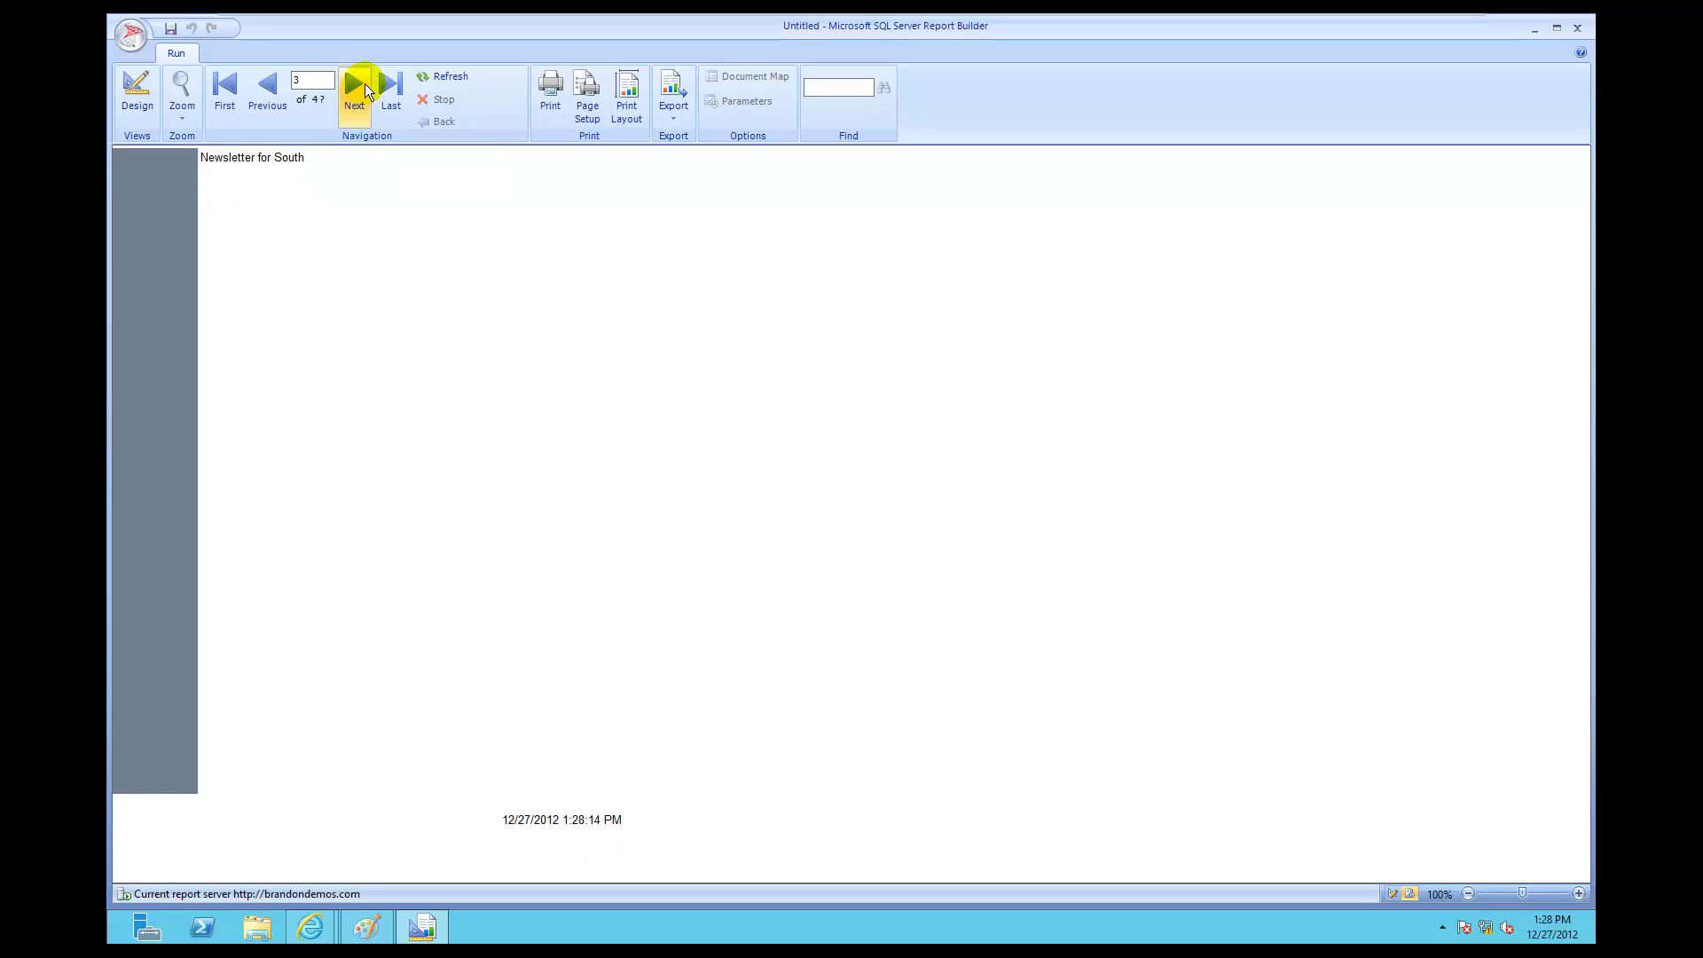
click(365, 84)
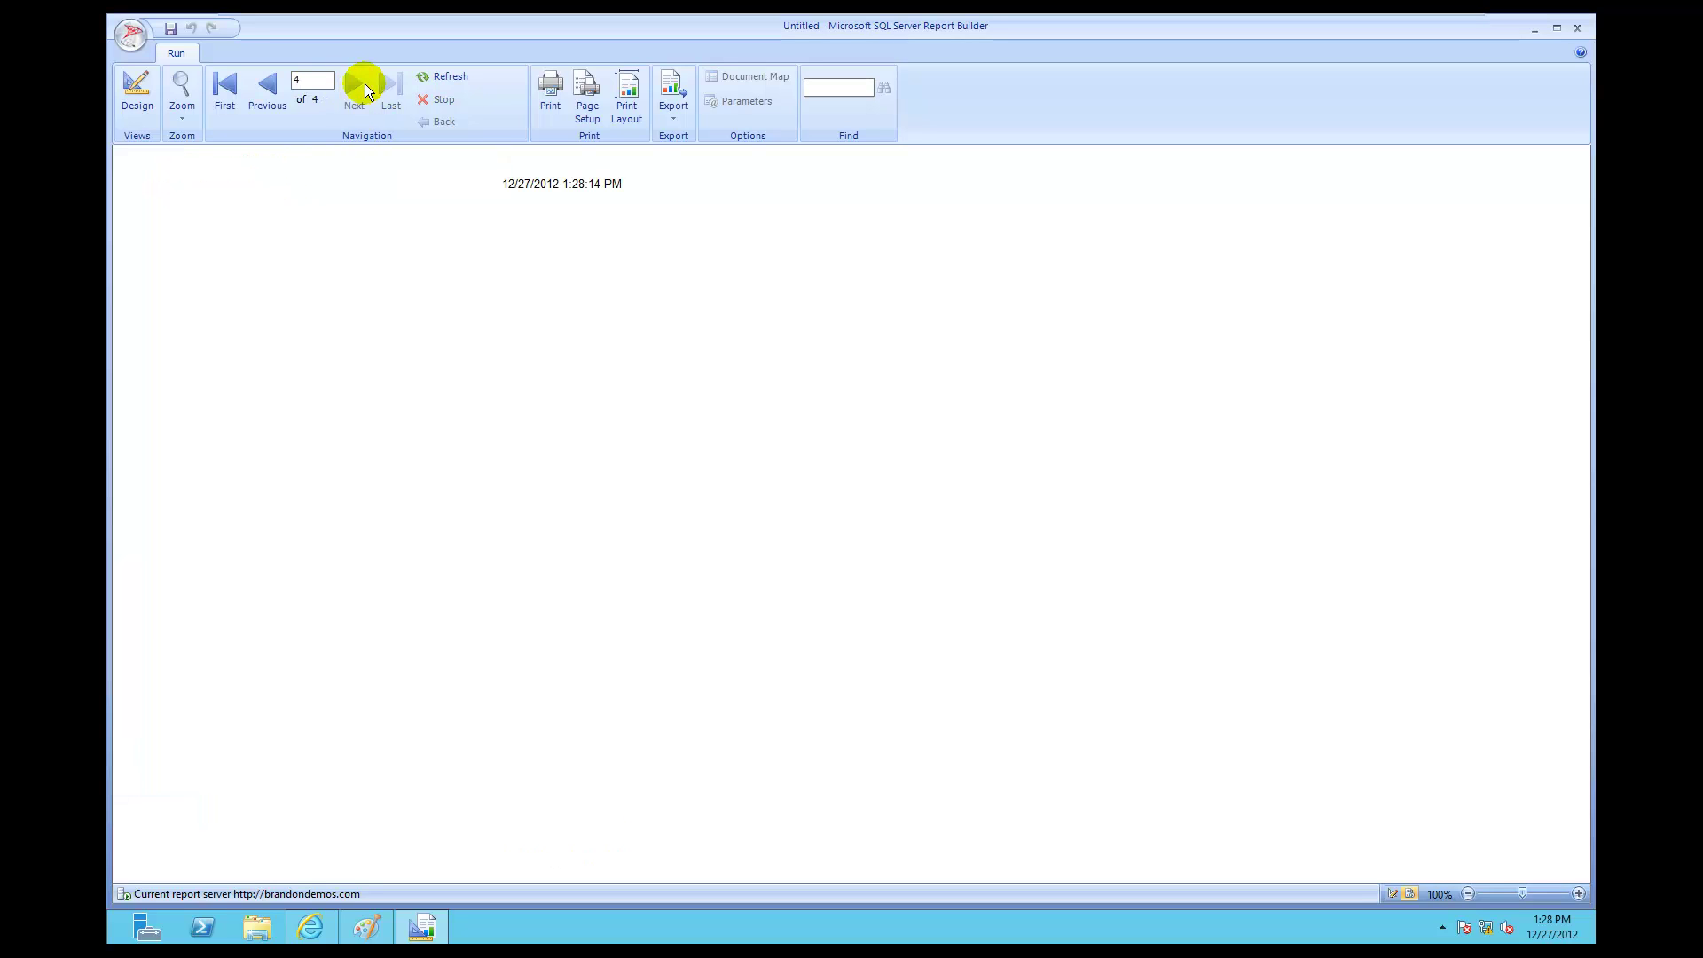
click(269, 88)
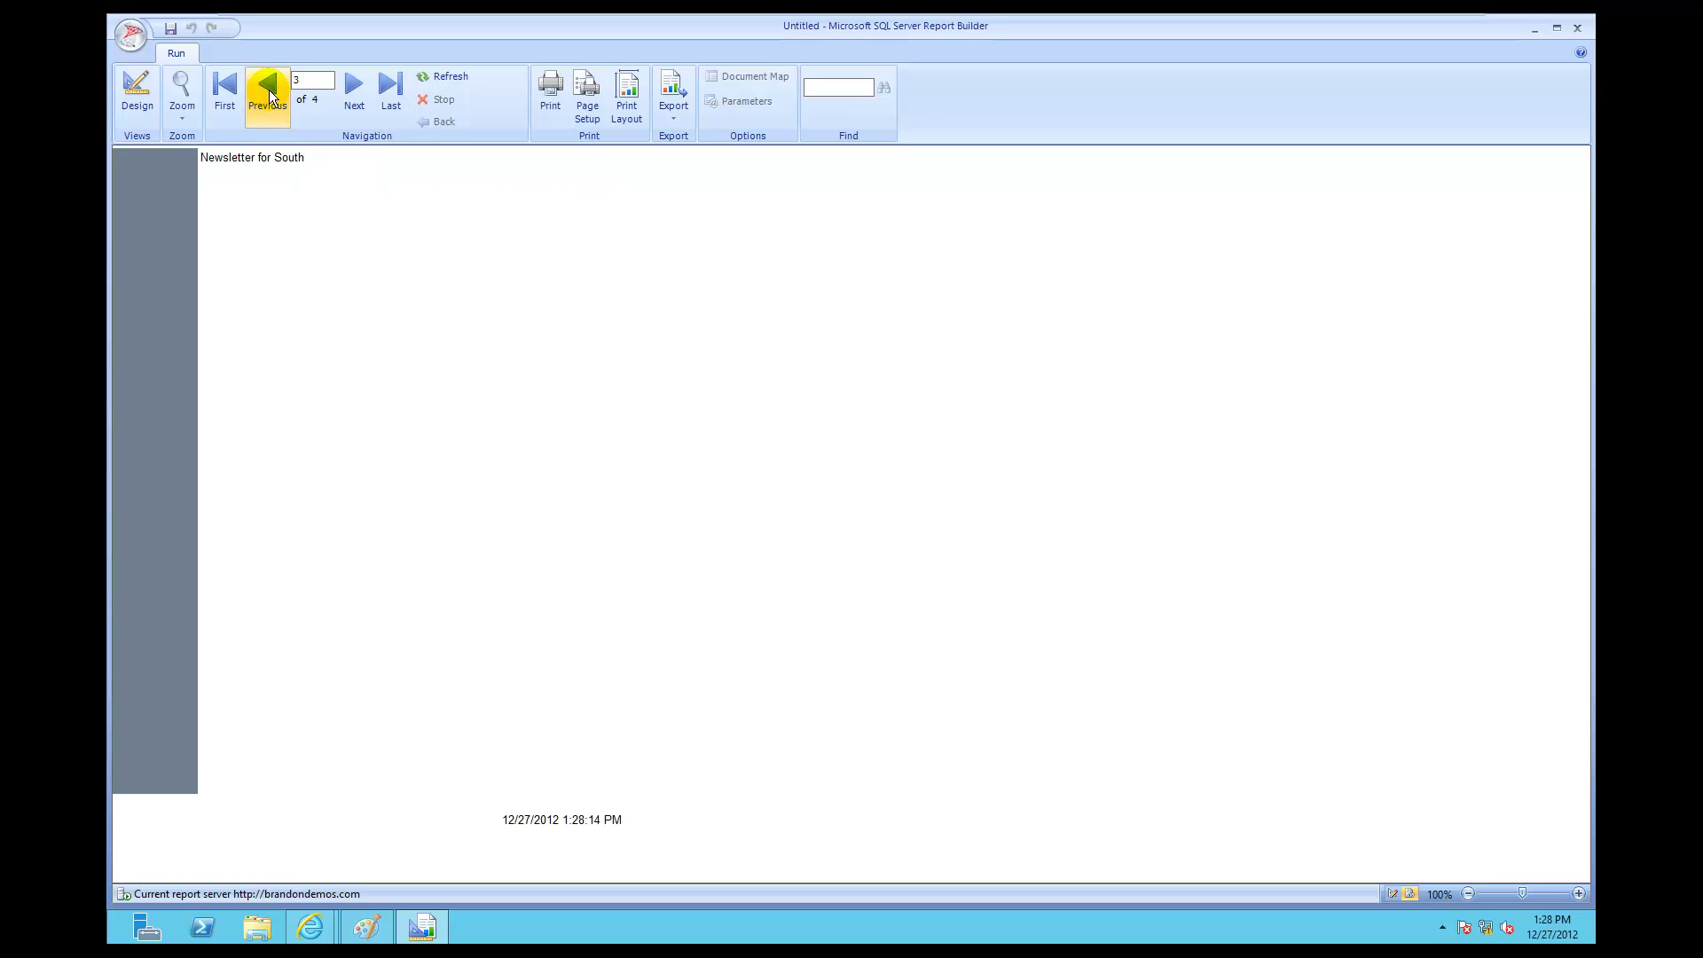
click(269, 89)
click(269, 89)
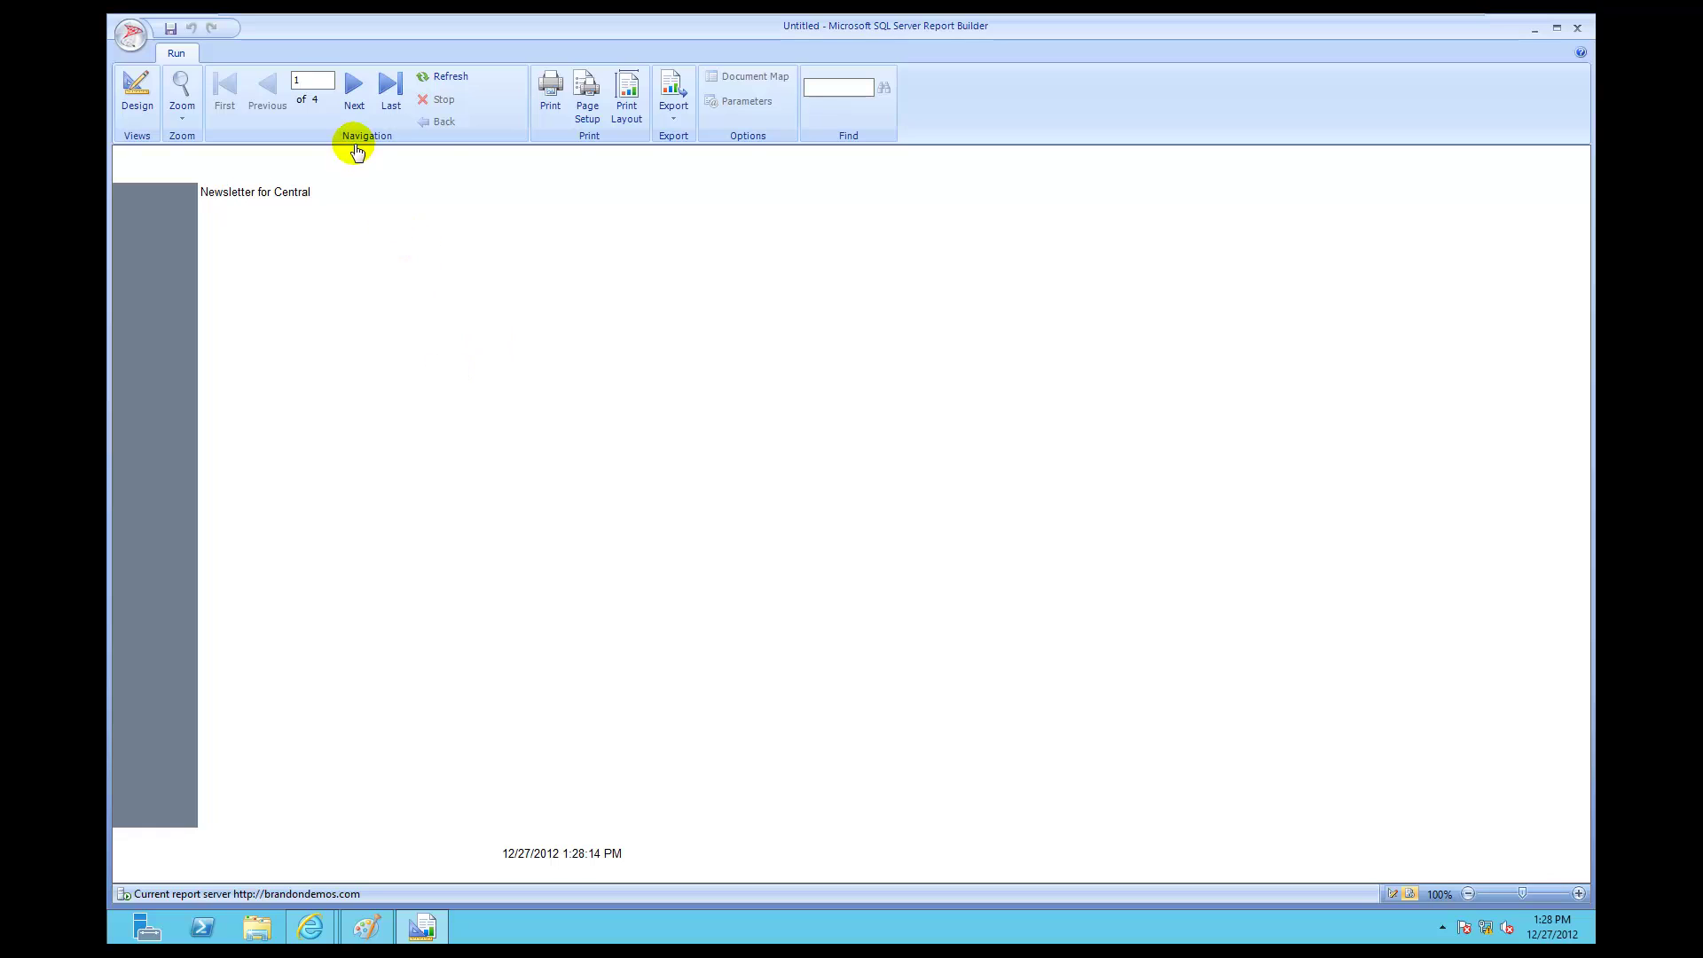
click(138, 92)
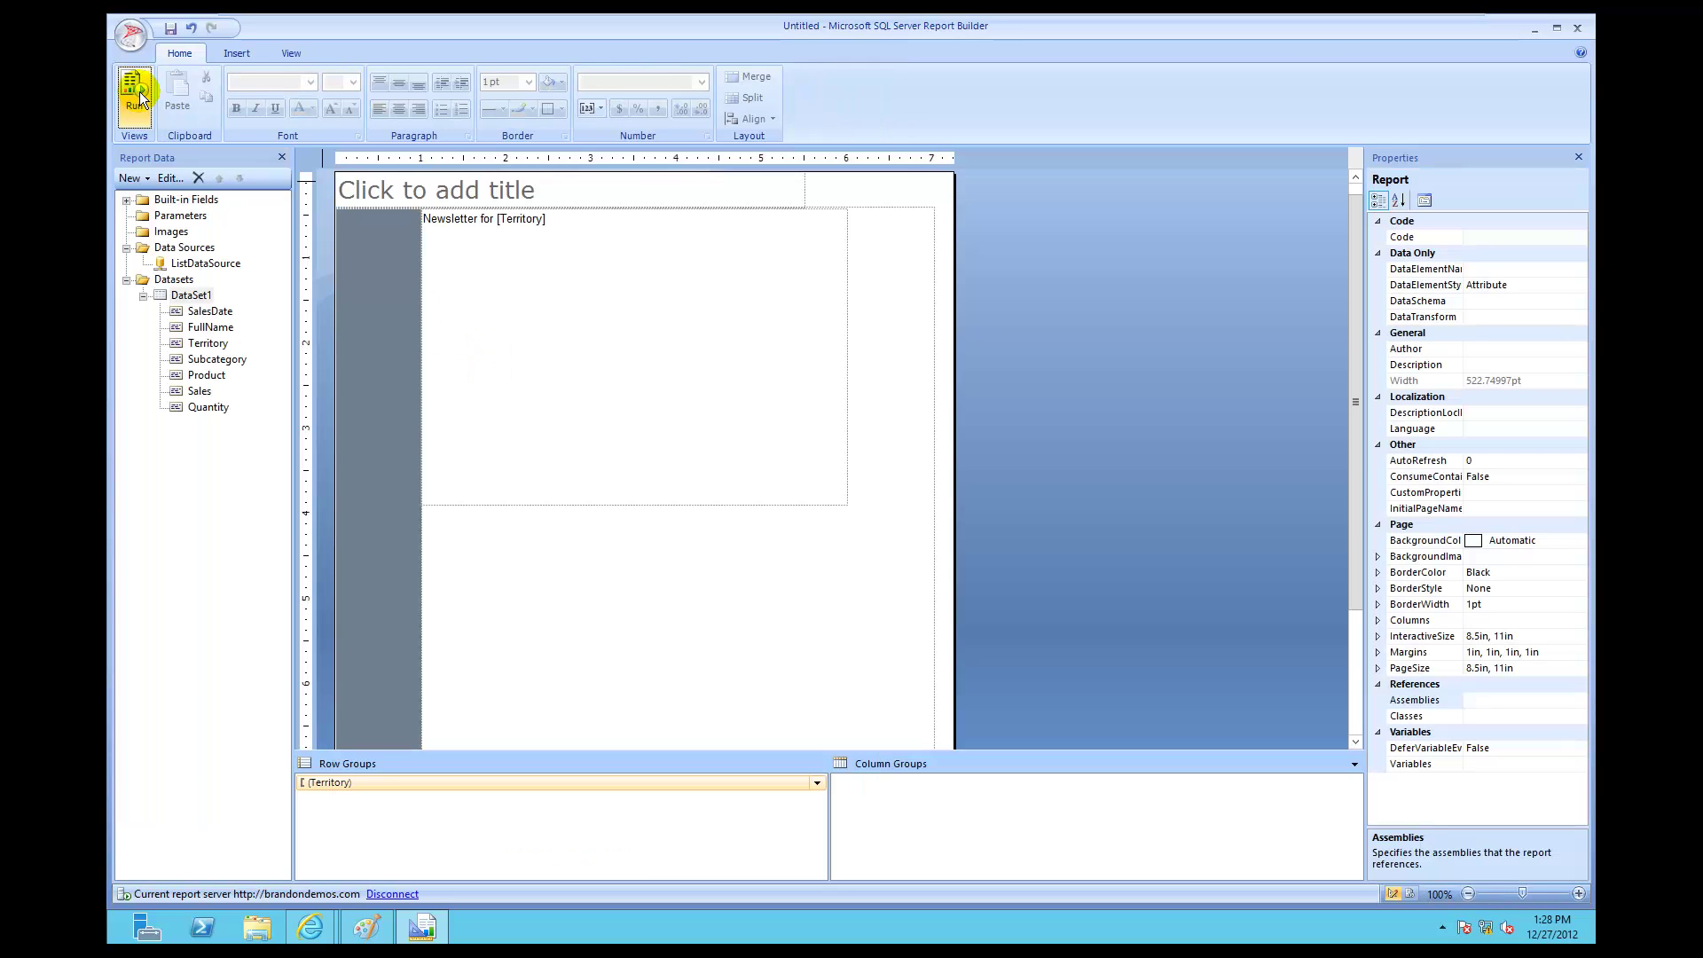
Step: Format the whole "Newsletter for [Territory]" line as Times New Roman, 20pt, in Maroon
click(567, 222)
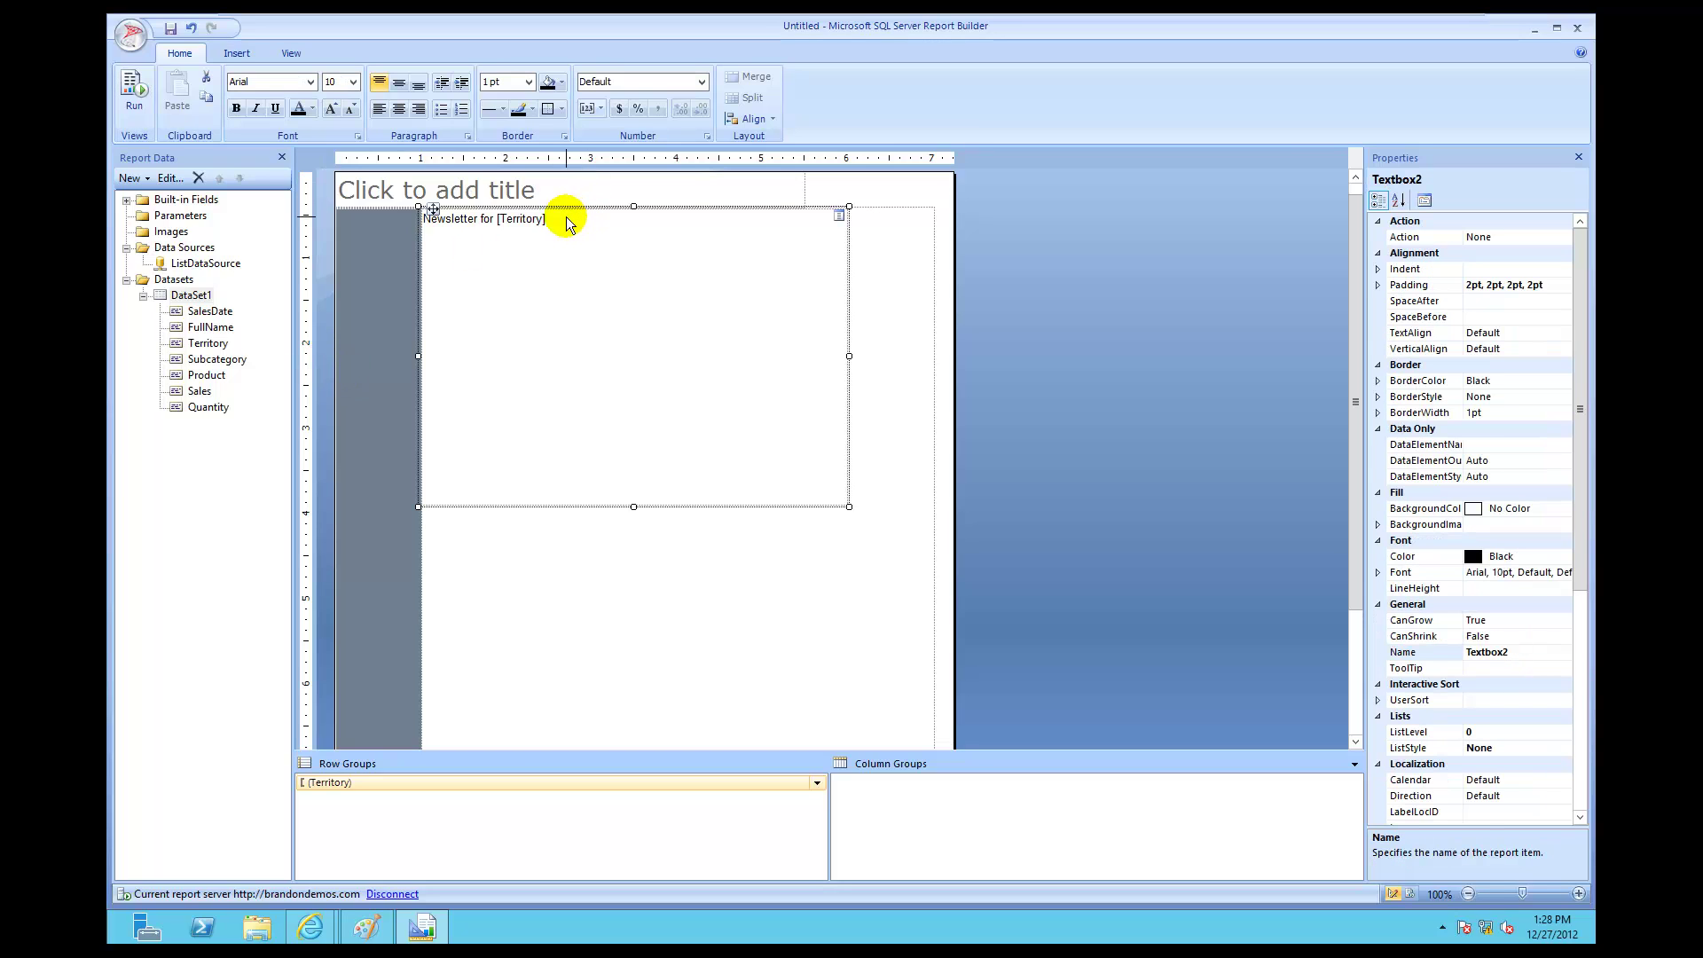
click(557, 224)
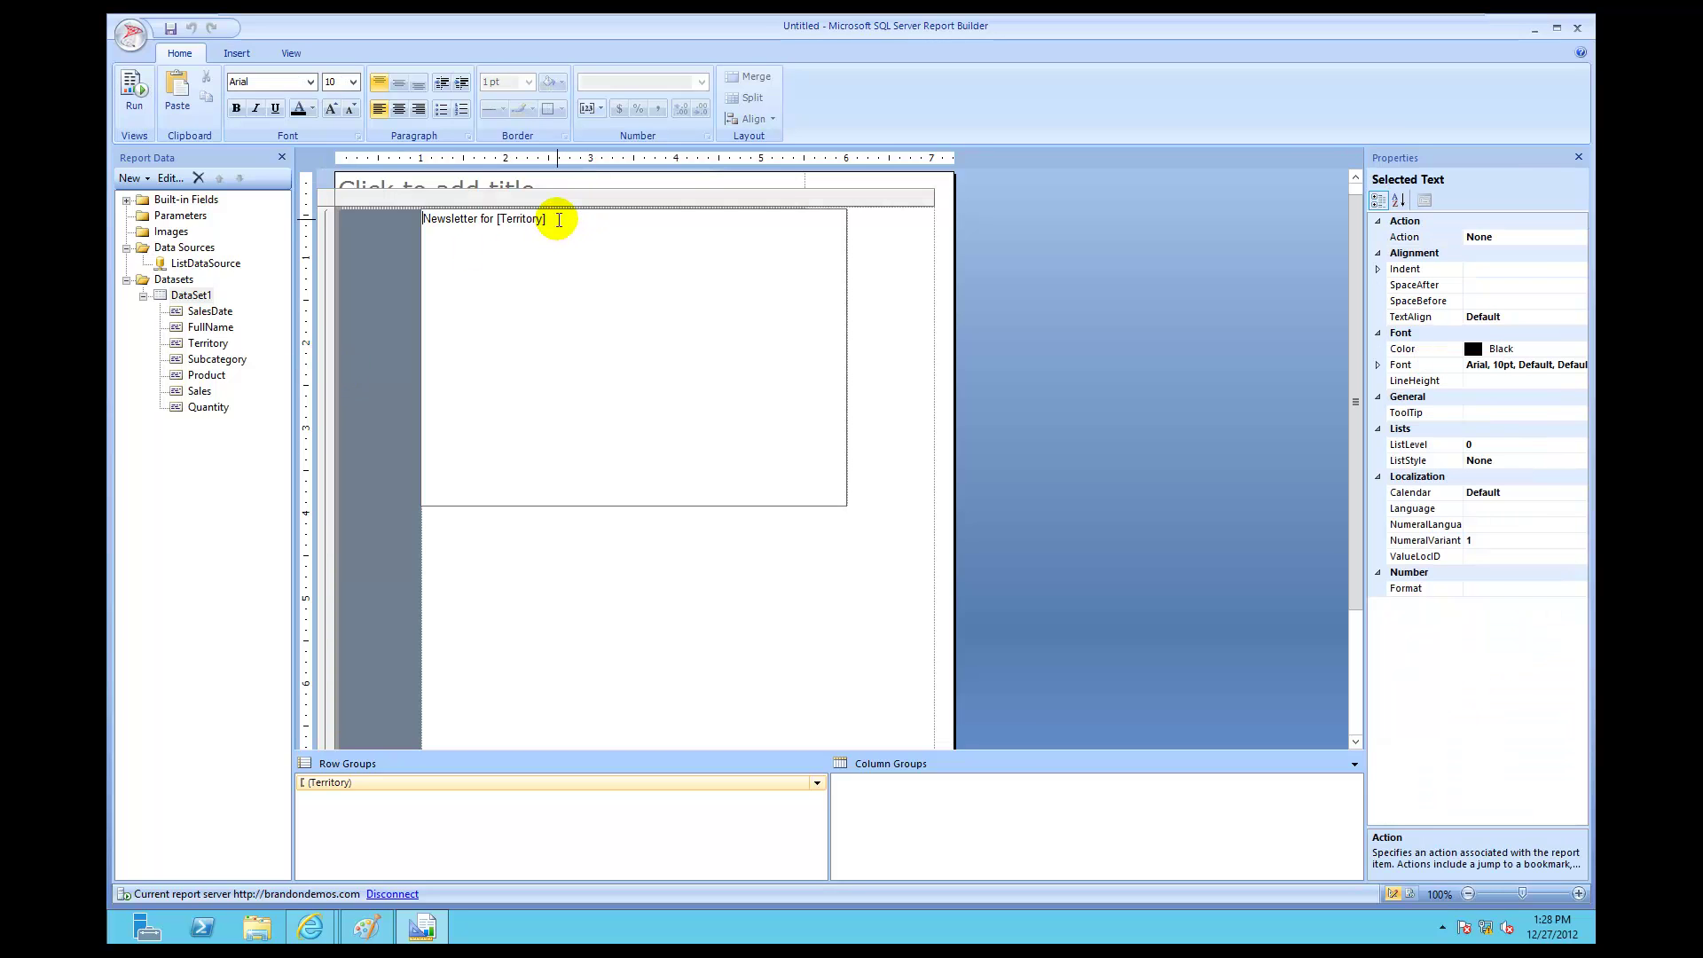
click(530, 219)
drag(529, 219, 412, 220)
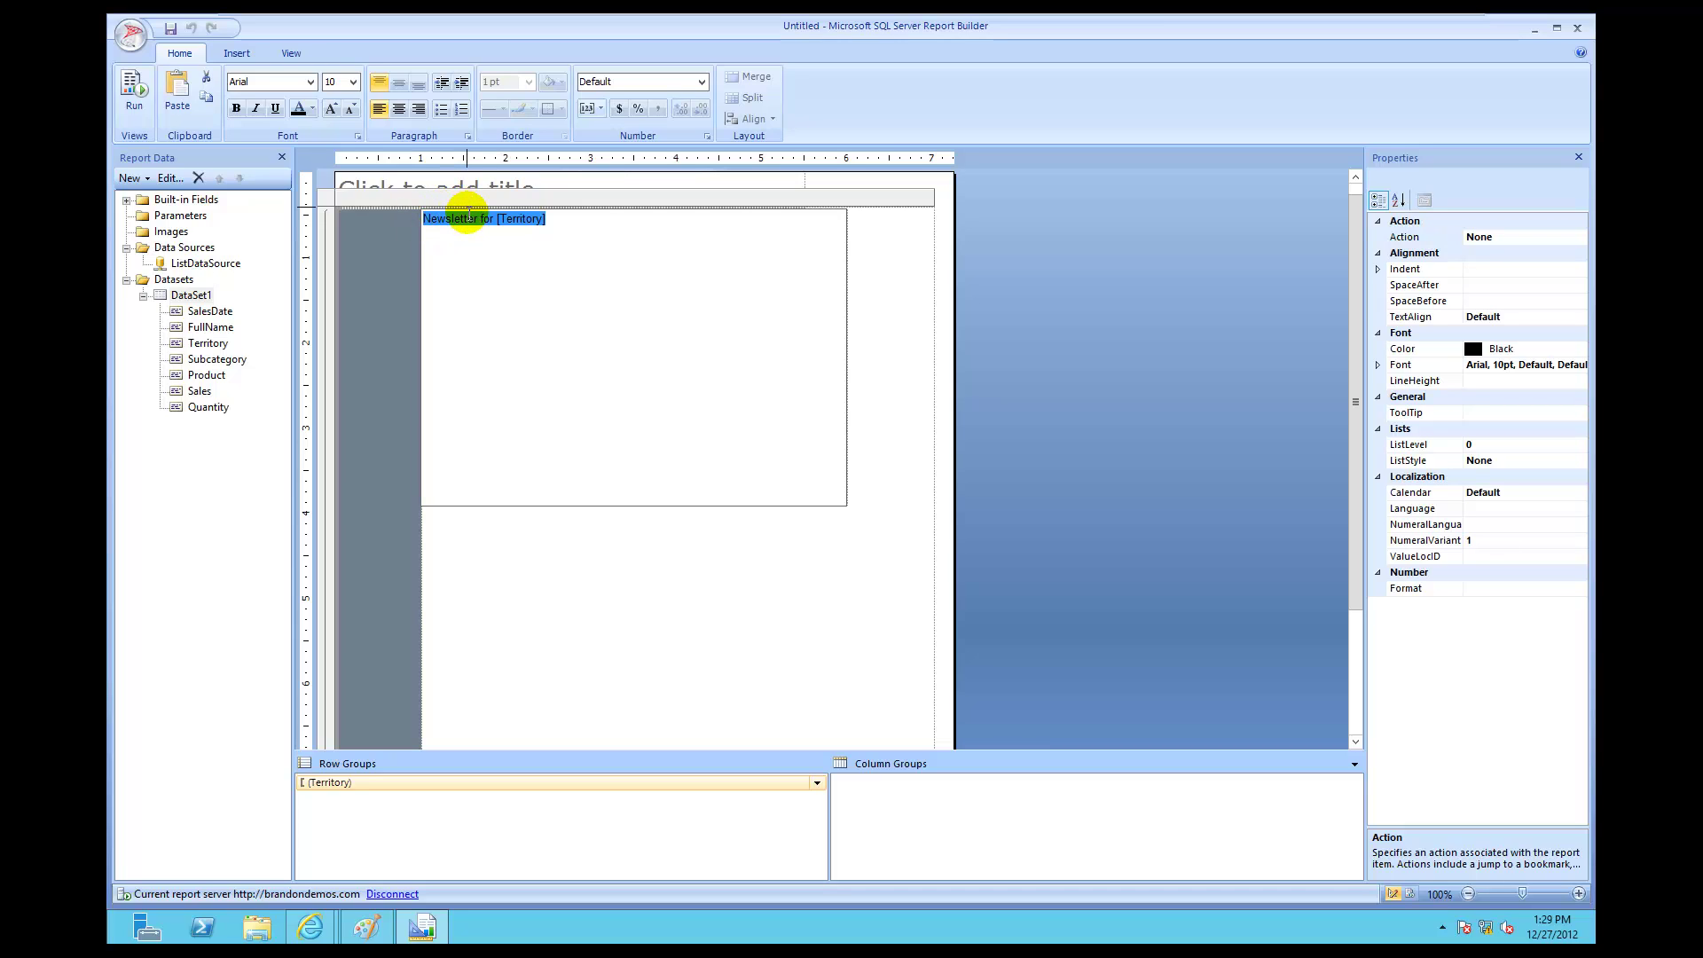
right_click(467, 216)
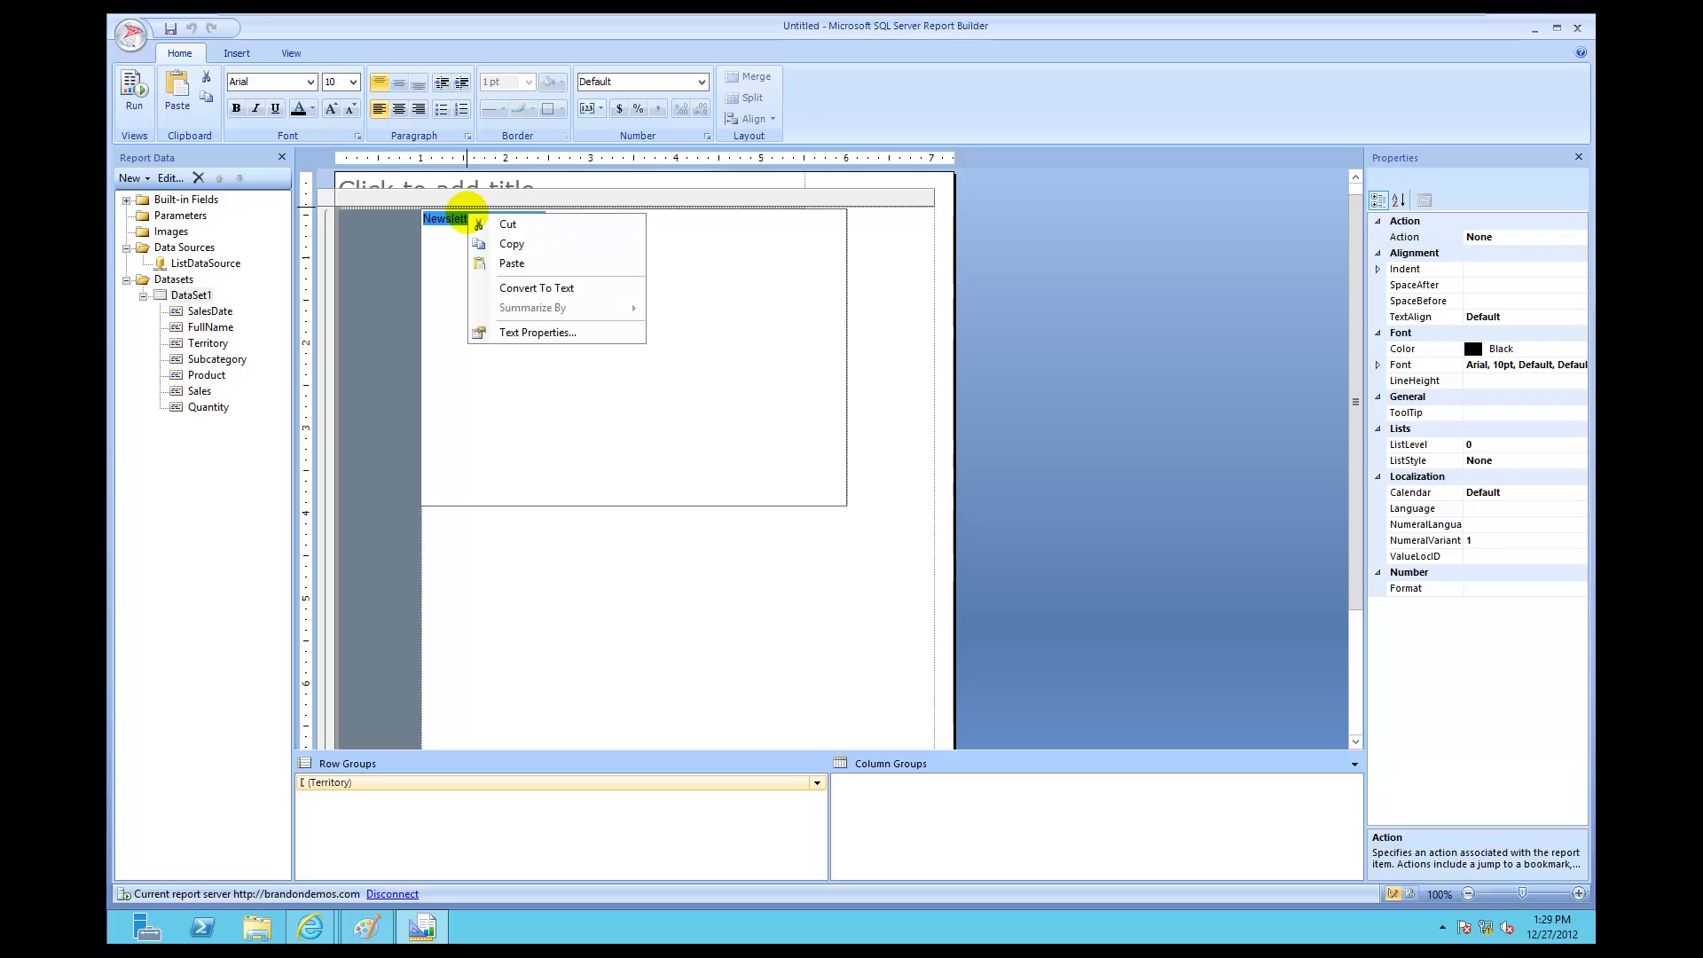
click(526, 331)
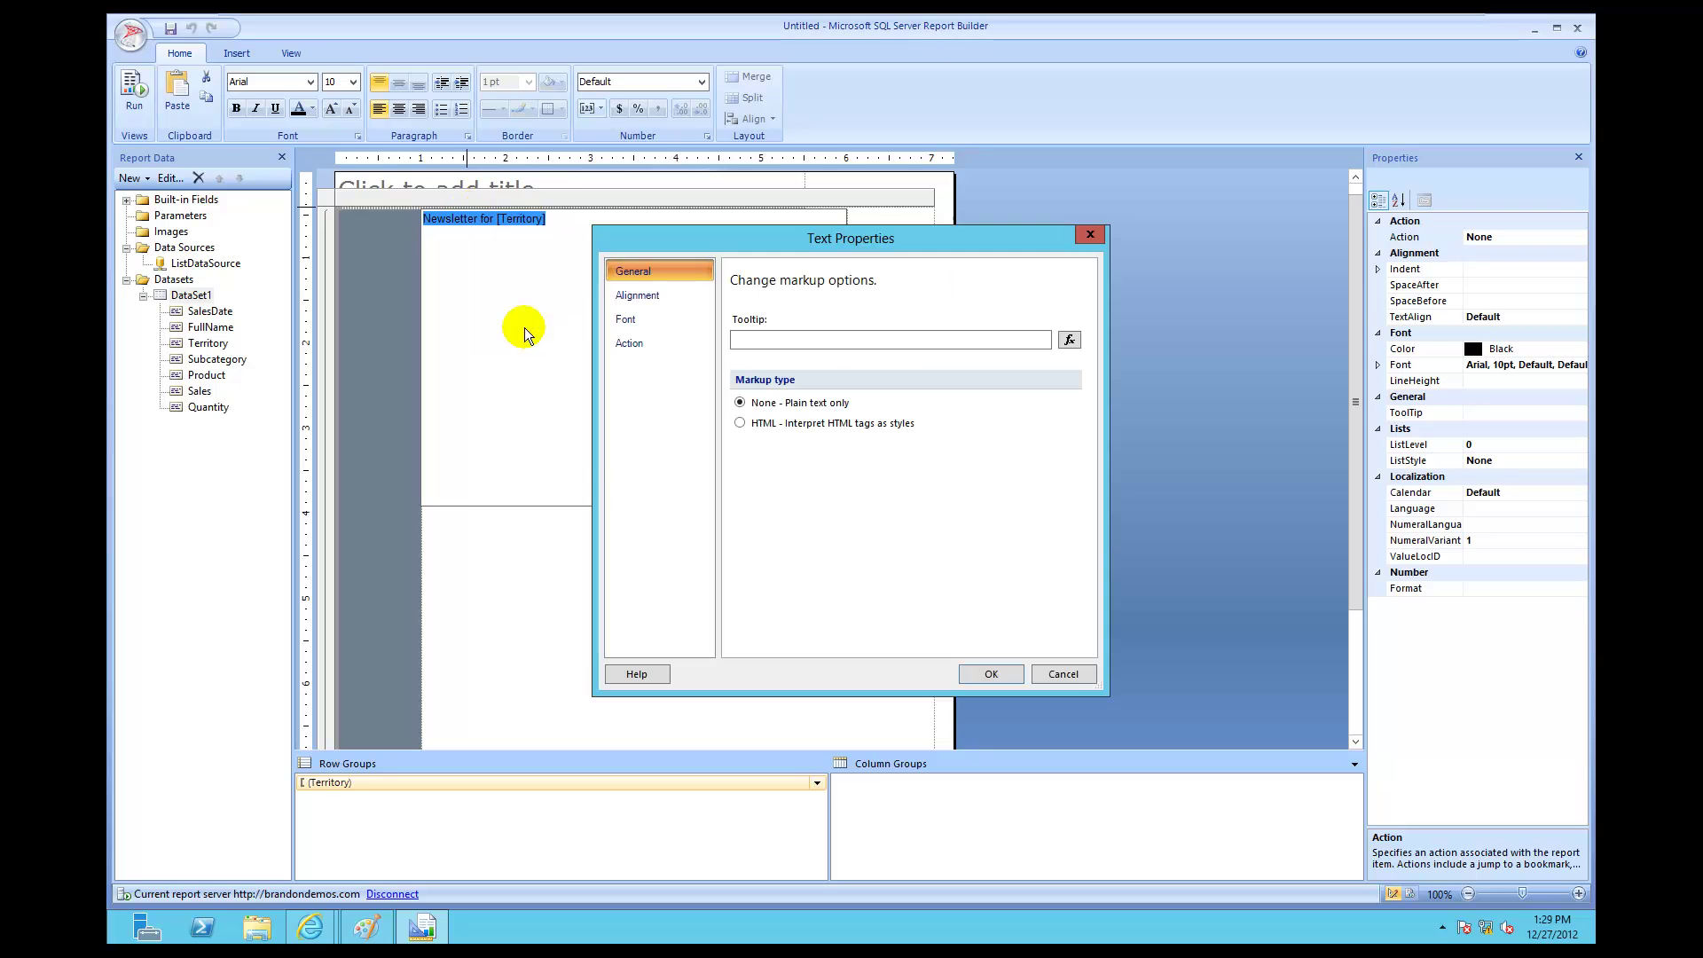
click(622, 328)
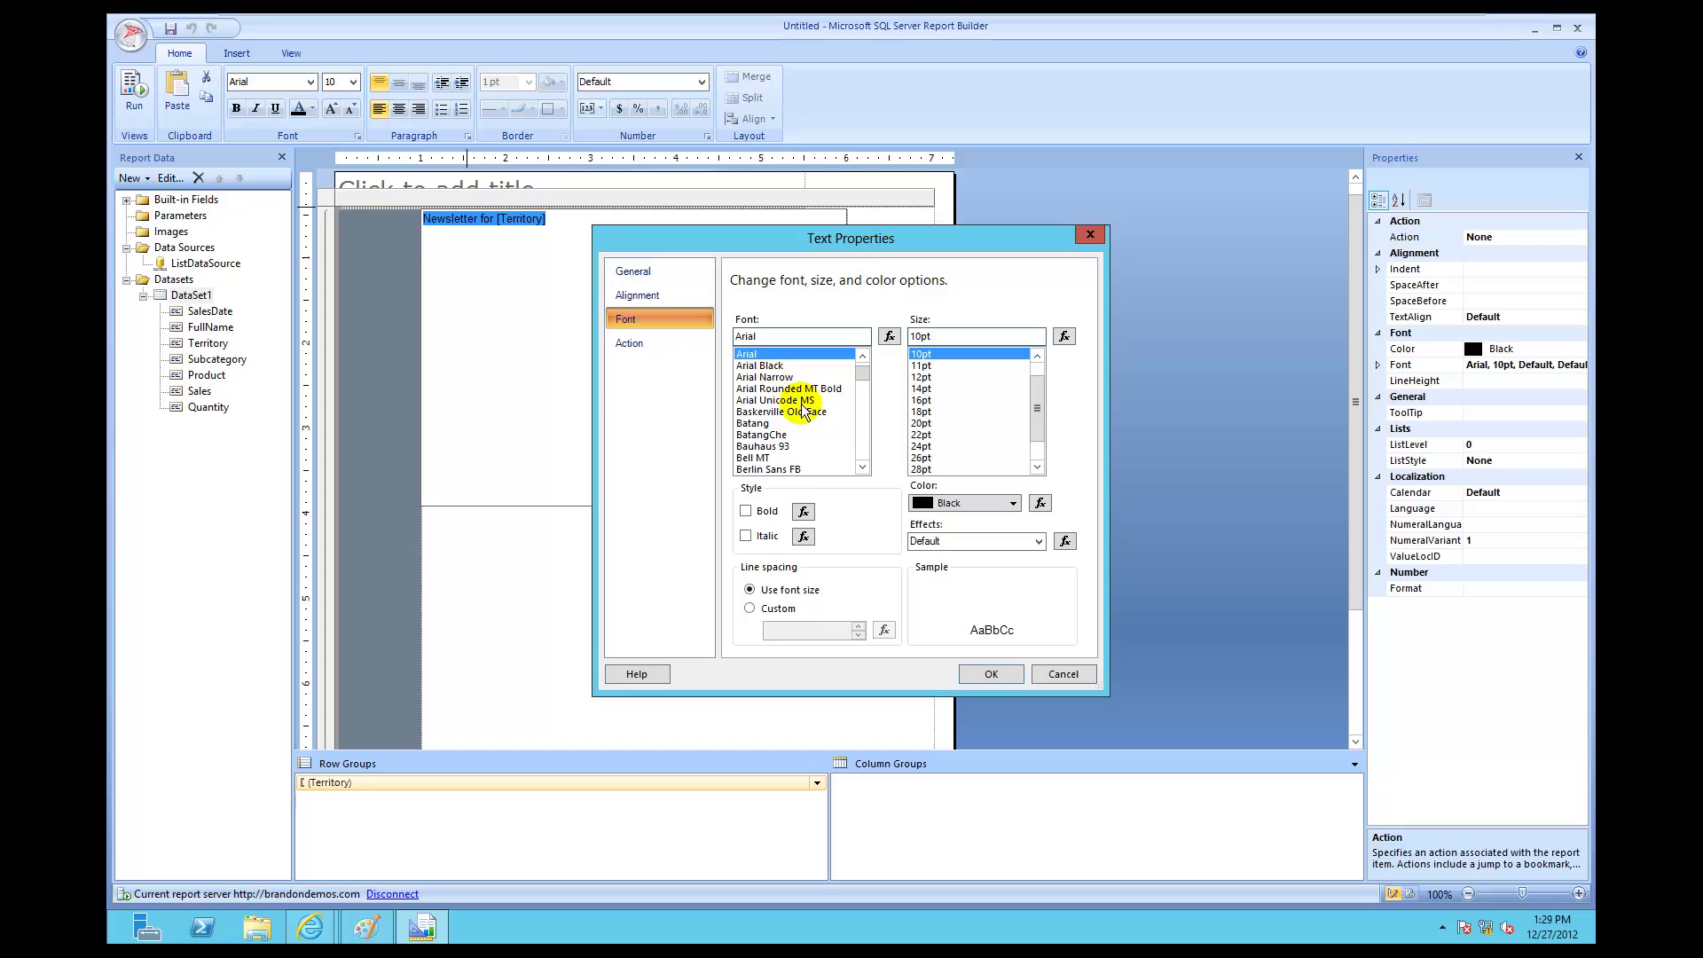
drag(865, 368, 866, 453)
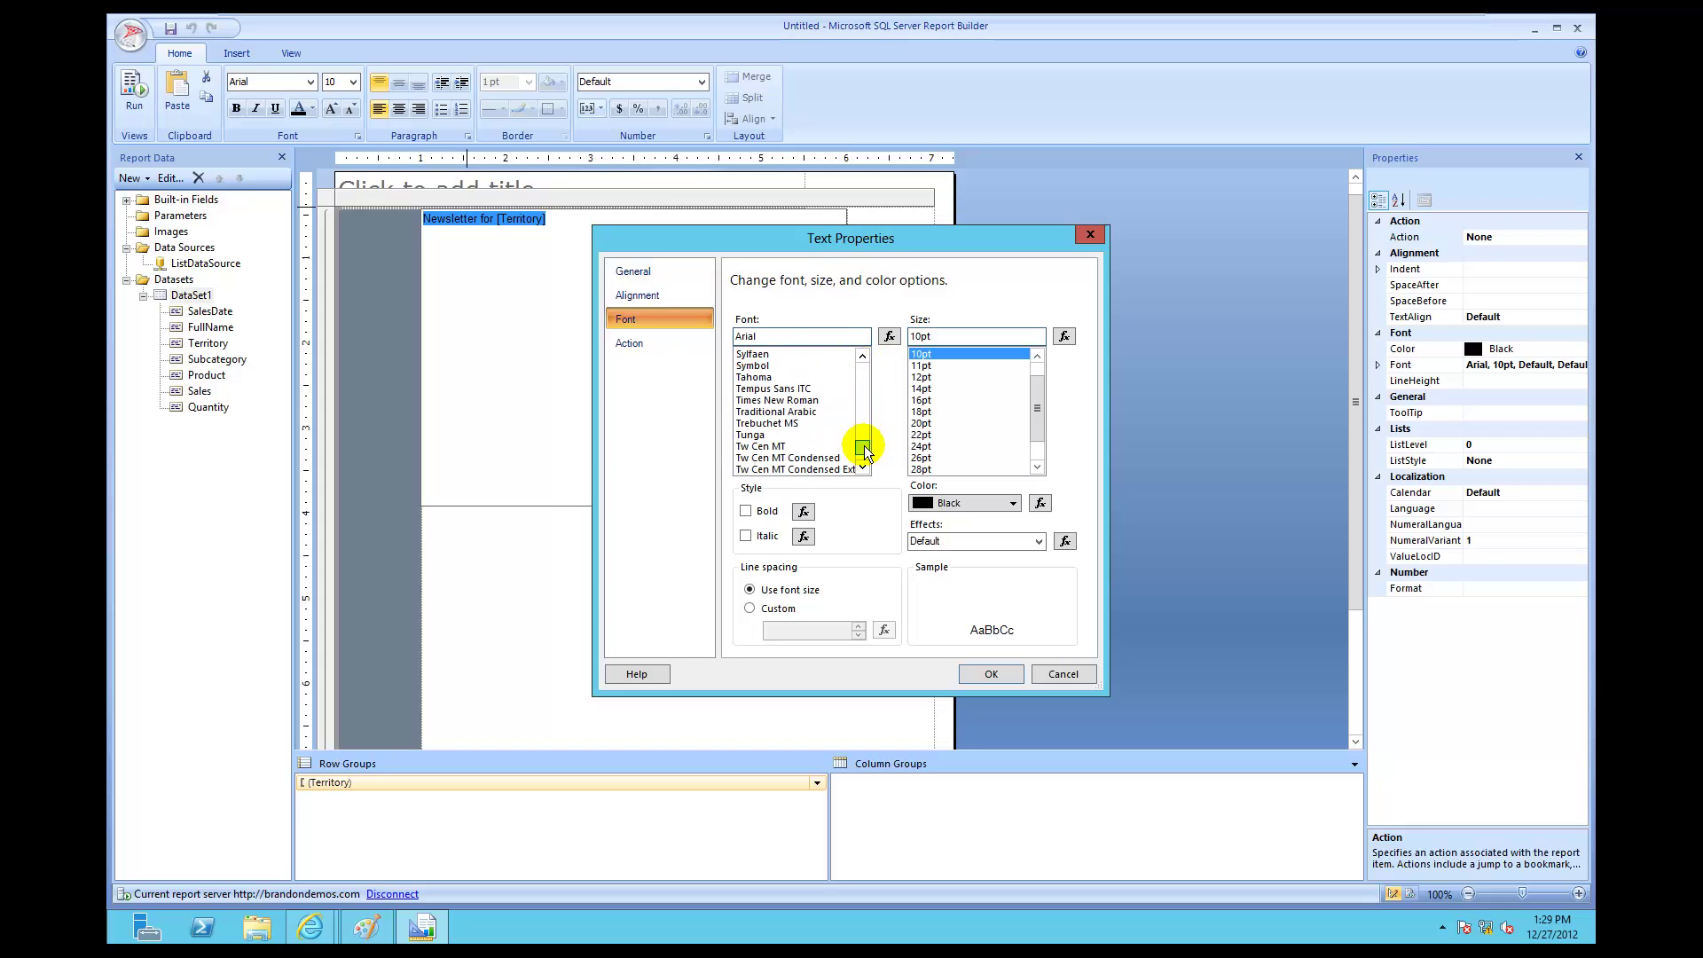
click(809, 400)
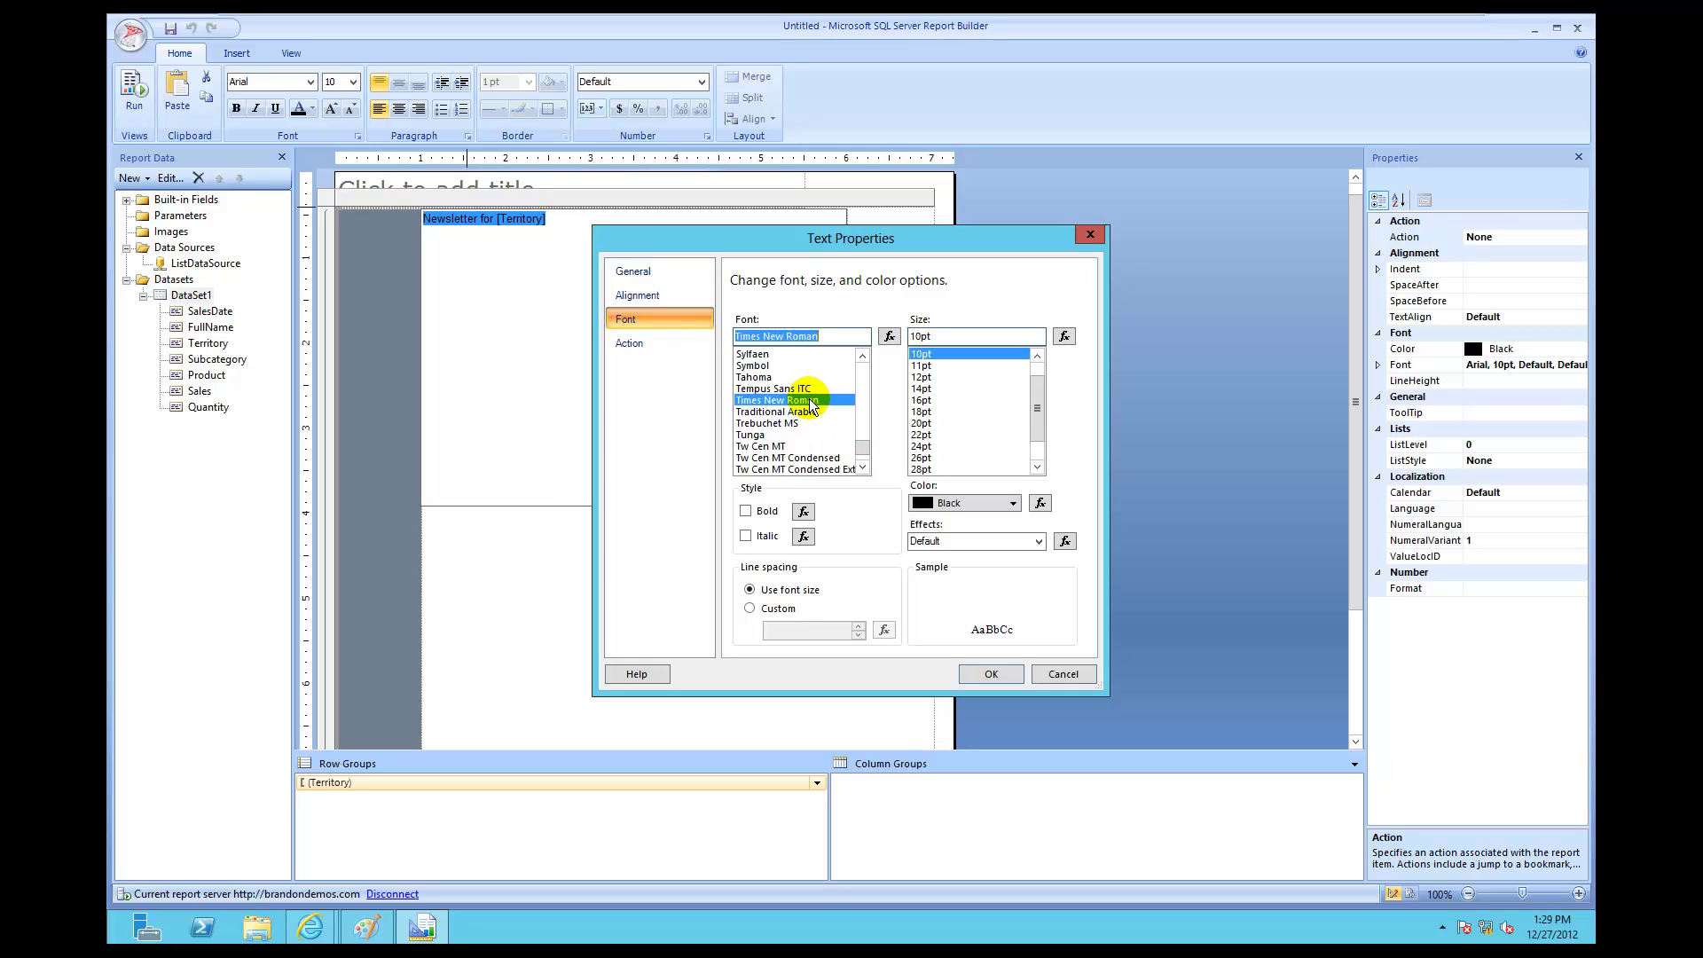
click(947, 423)
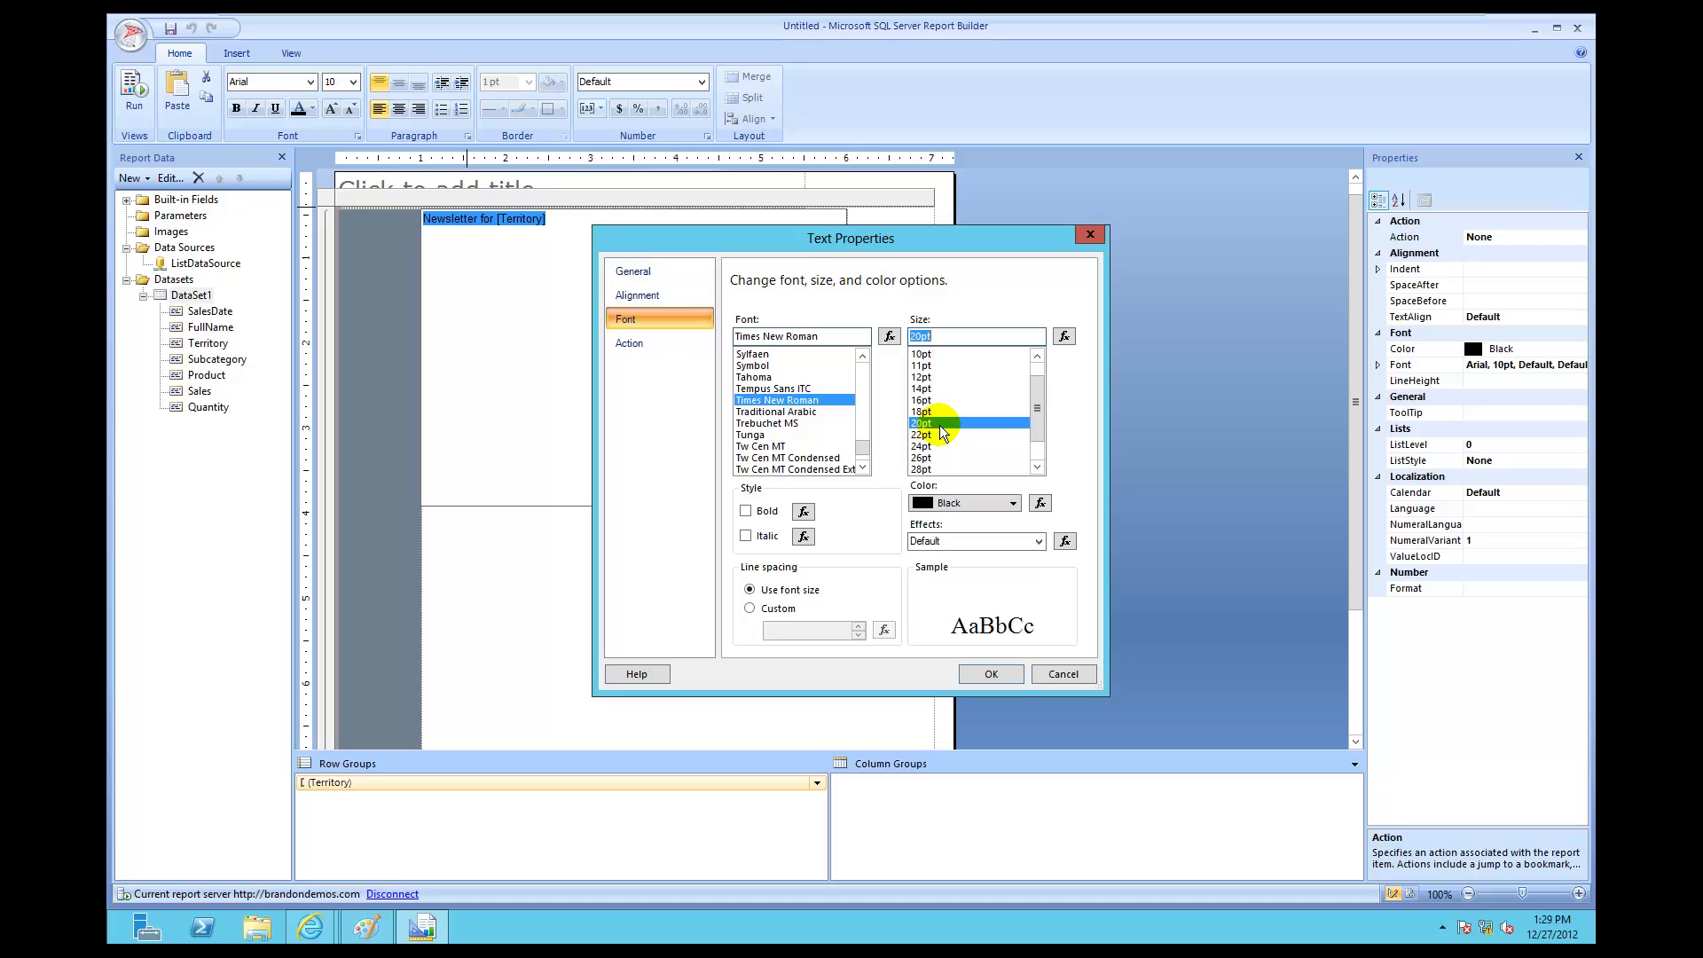
click(1013, 505)
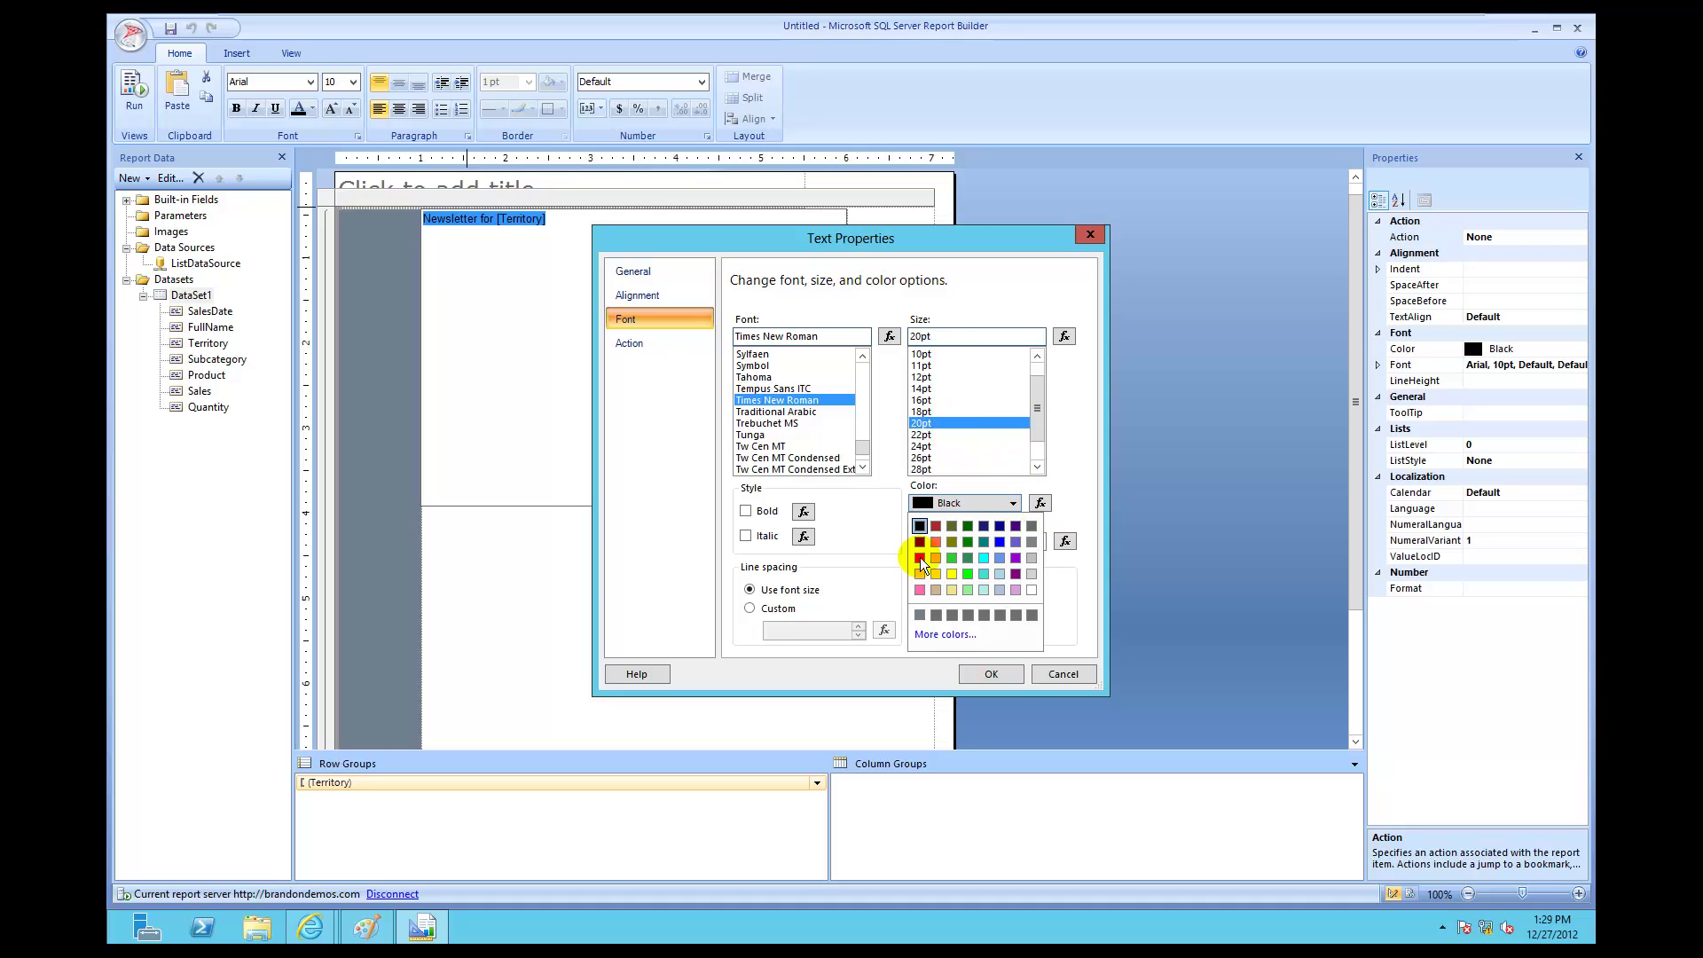
click(919, 542)
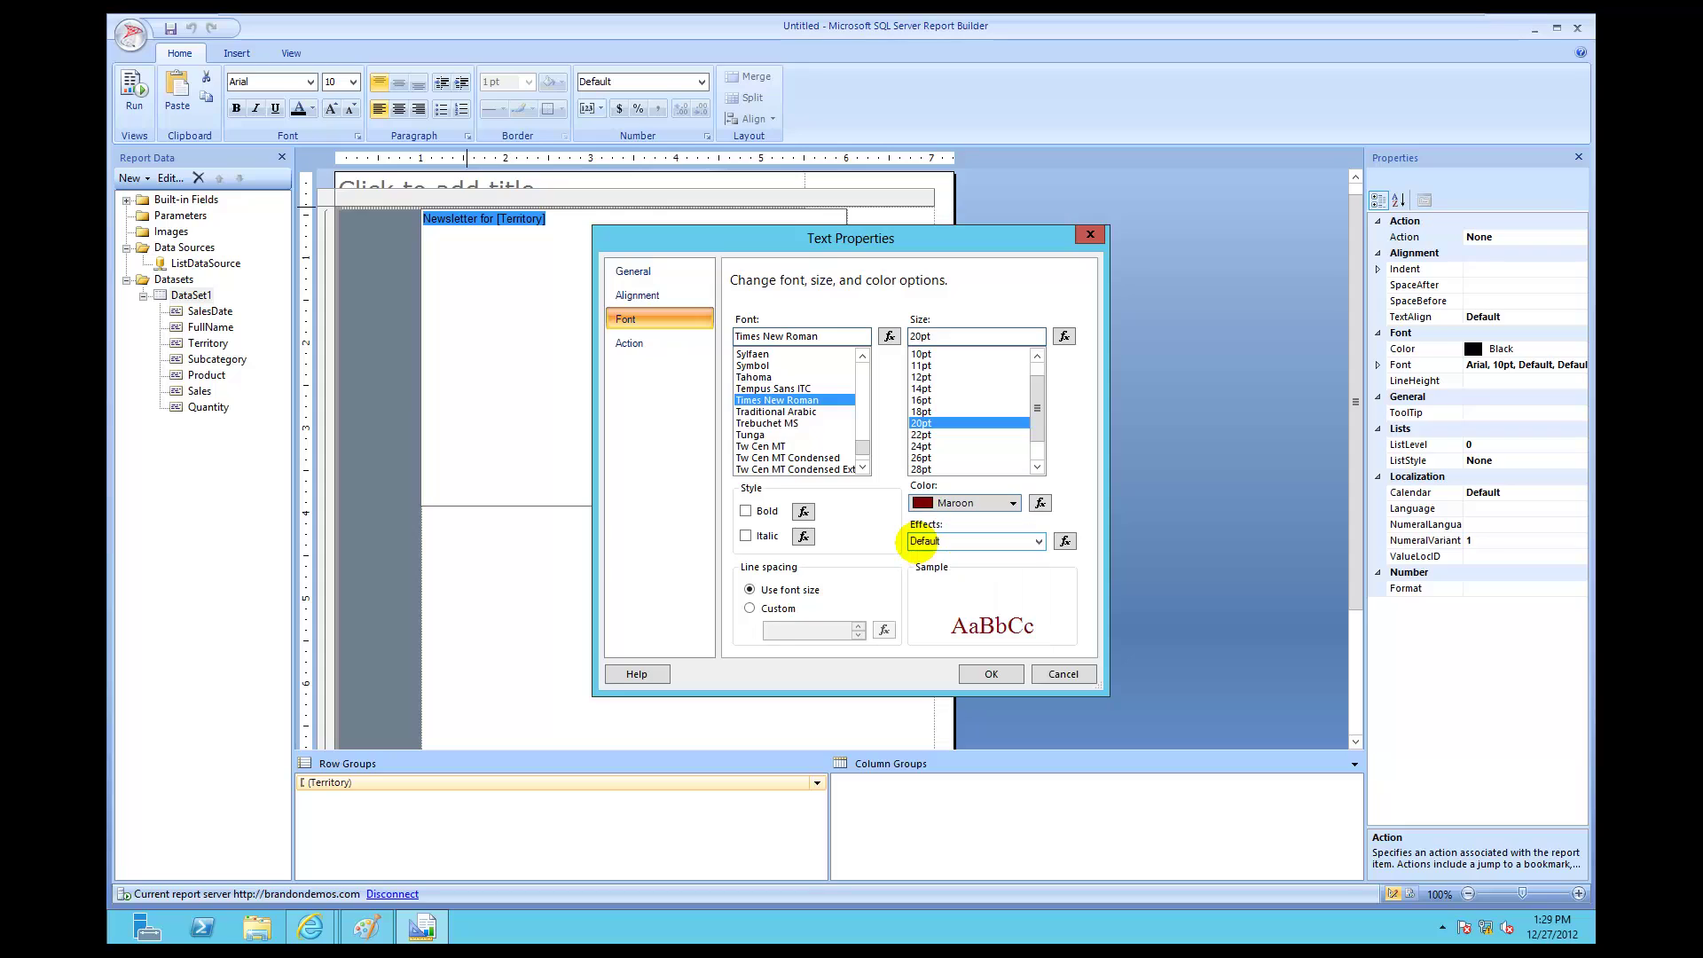
click(991, 674)
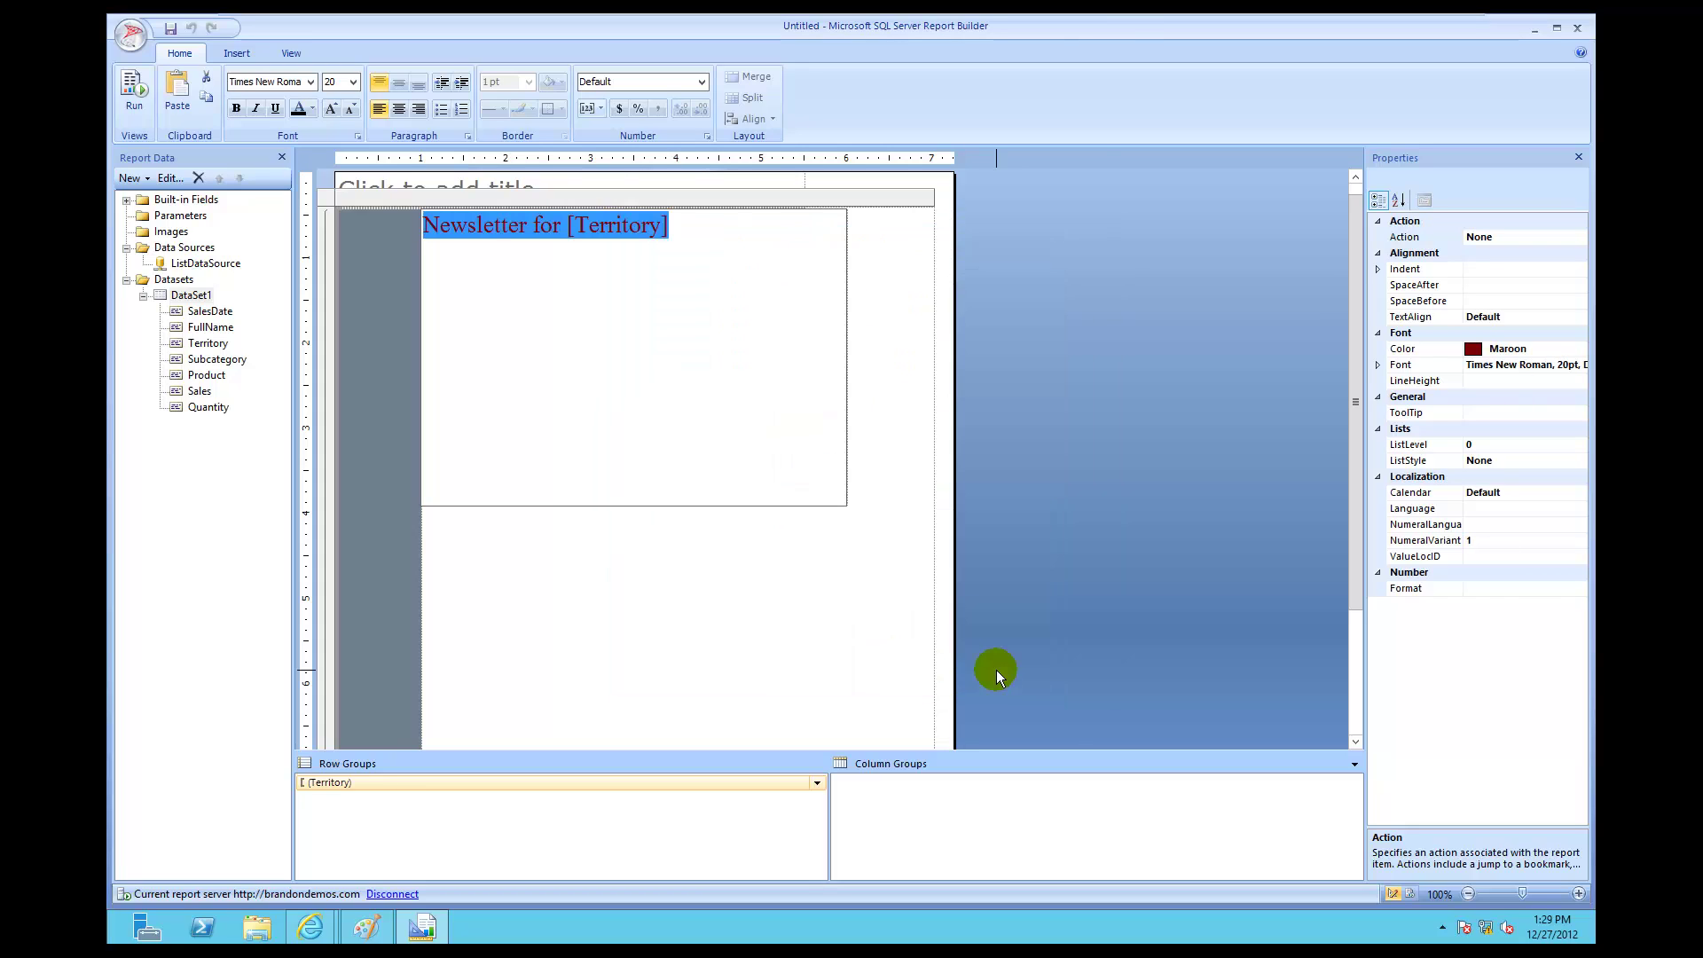